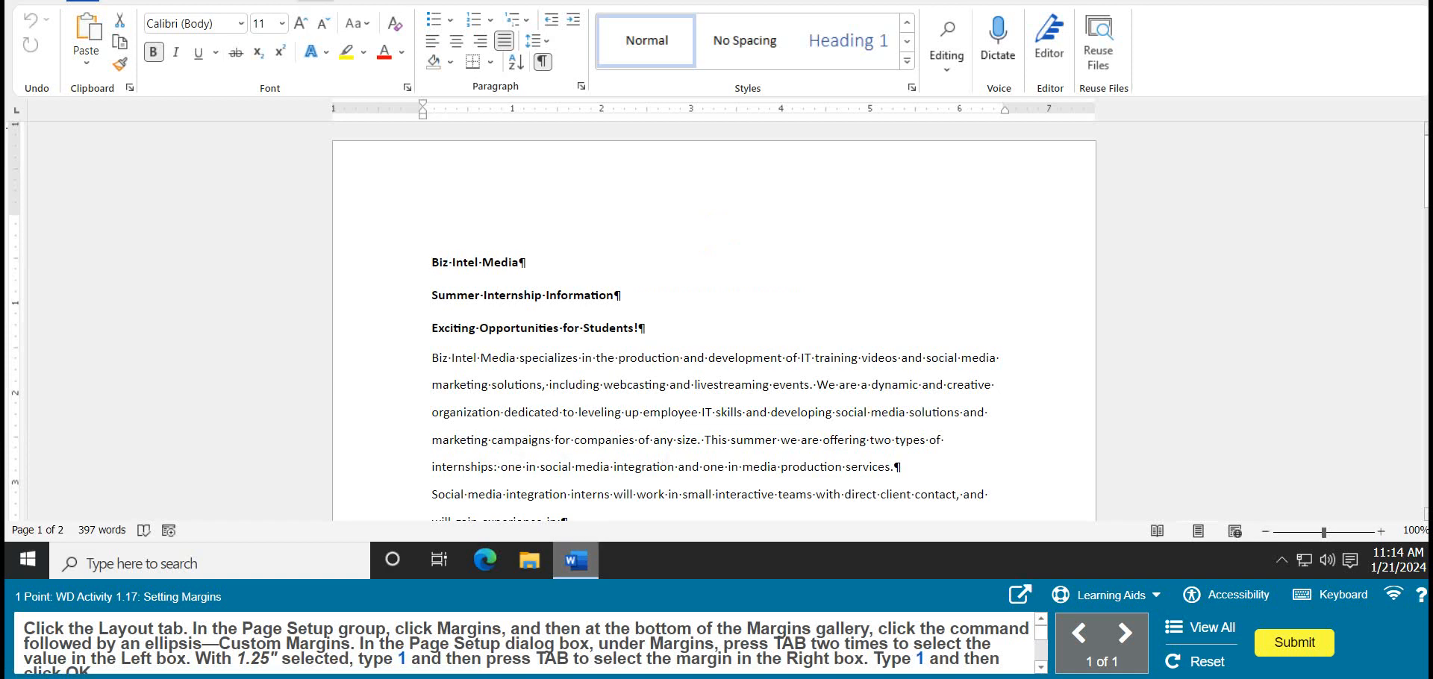
Step: Set the document's left and right page margins to 1" using custom margins
click(315, 1)
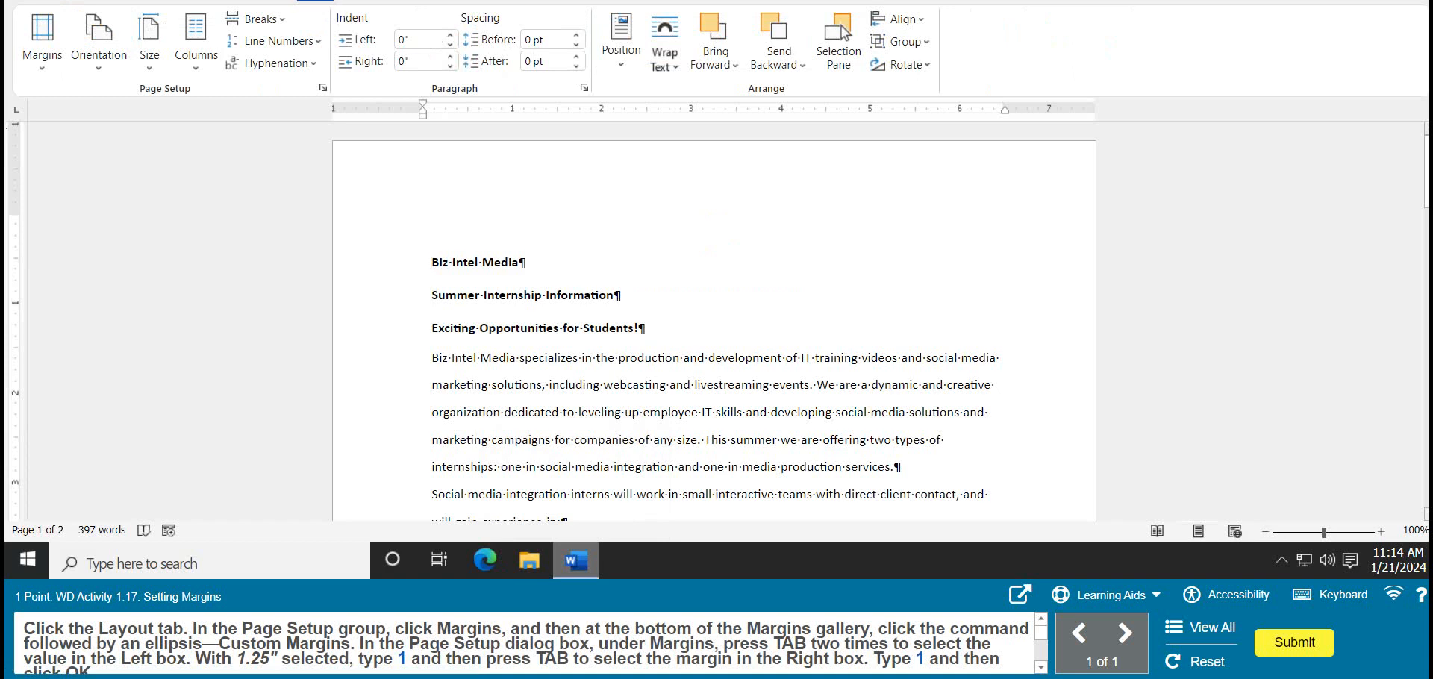
click(41, 41)
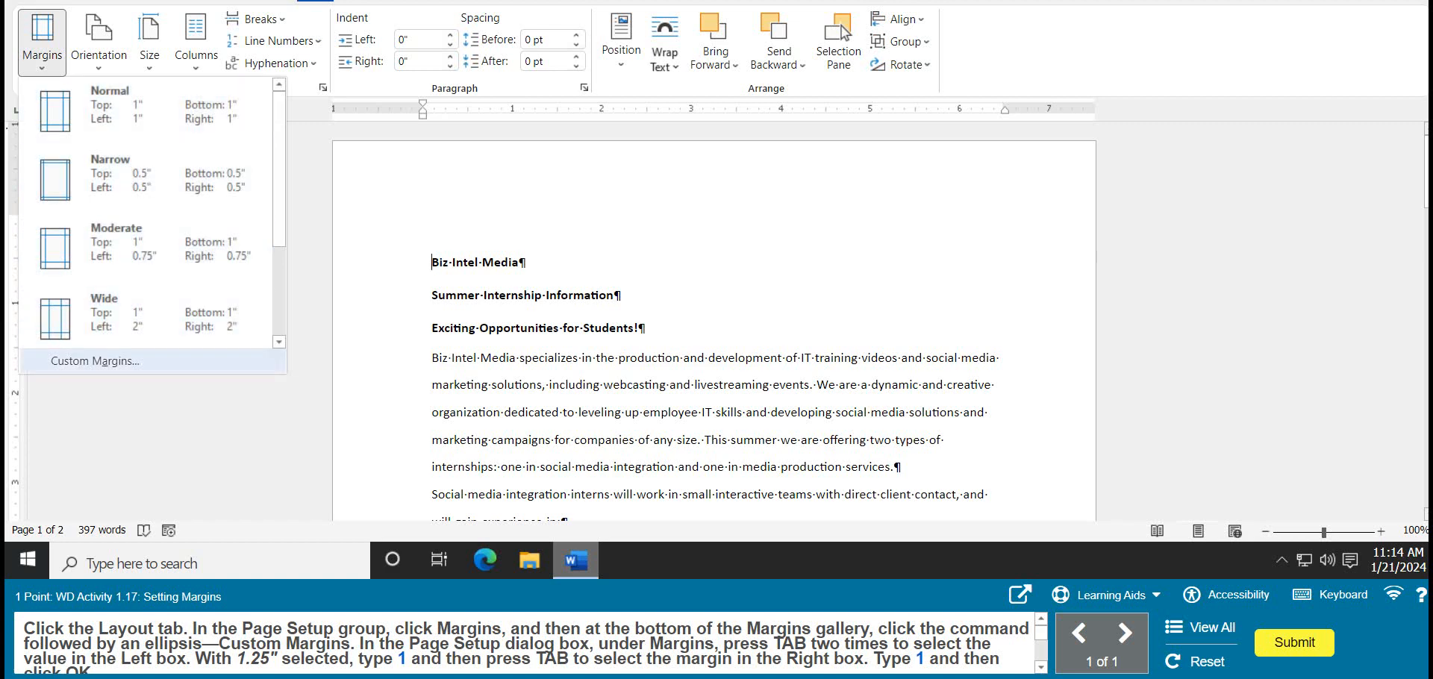
click(95, 360)
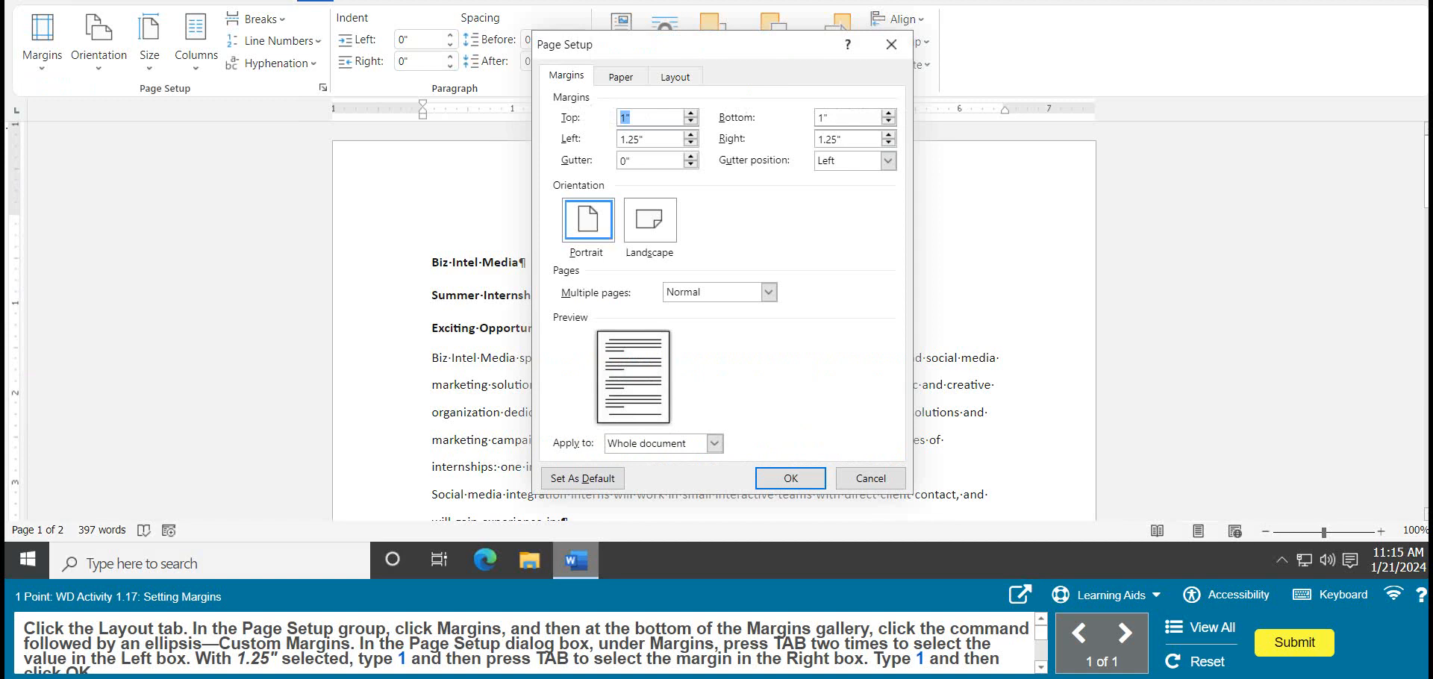
key(Tab)
key(Tab)
text(1)
key(Tab)
text(1)
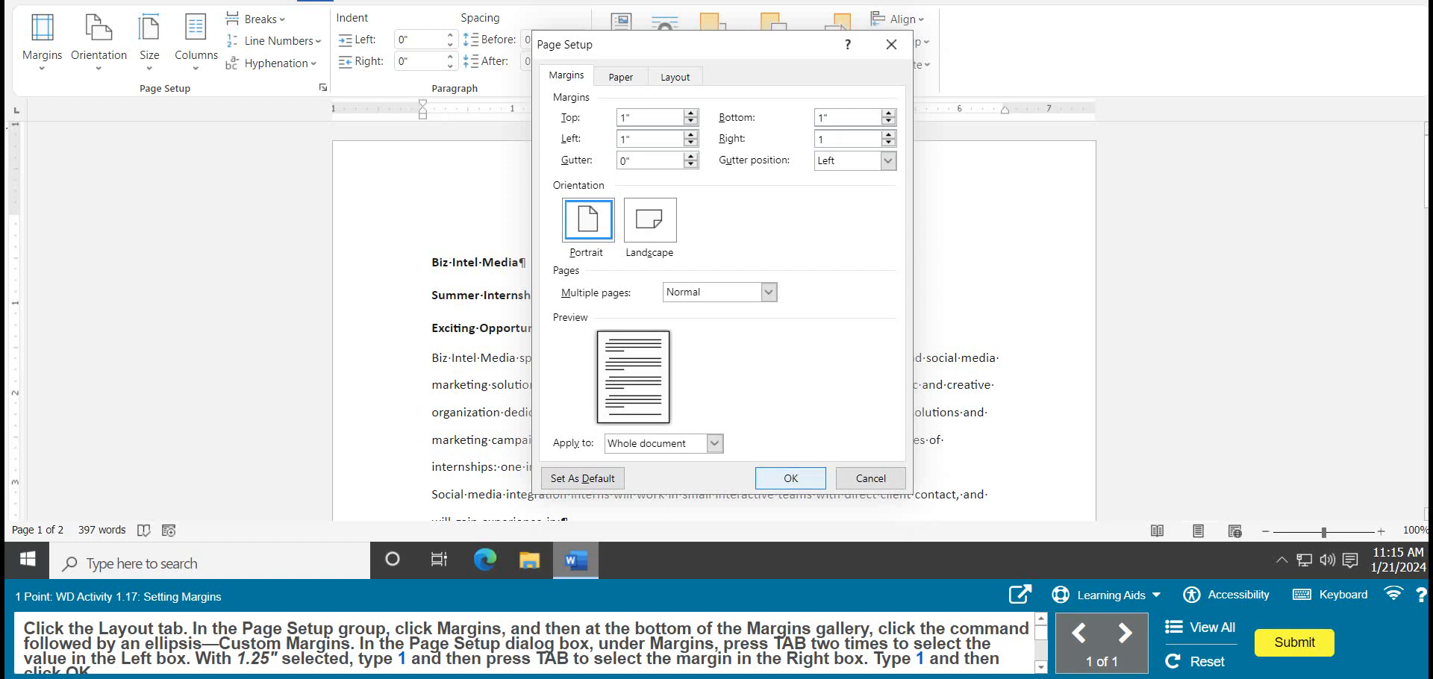
key(Return)
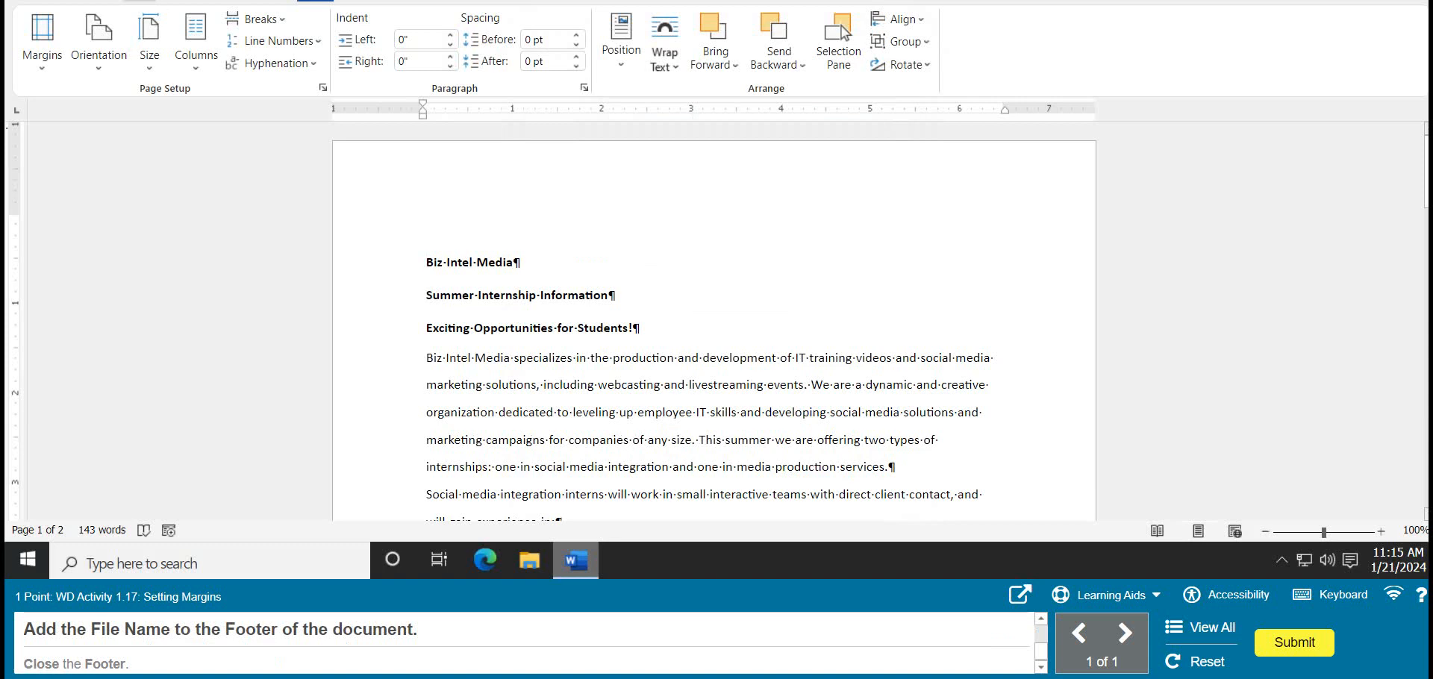
Step: Edit the document's footer and insert a FileName field in it
click(139, 1)
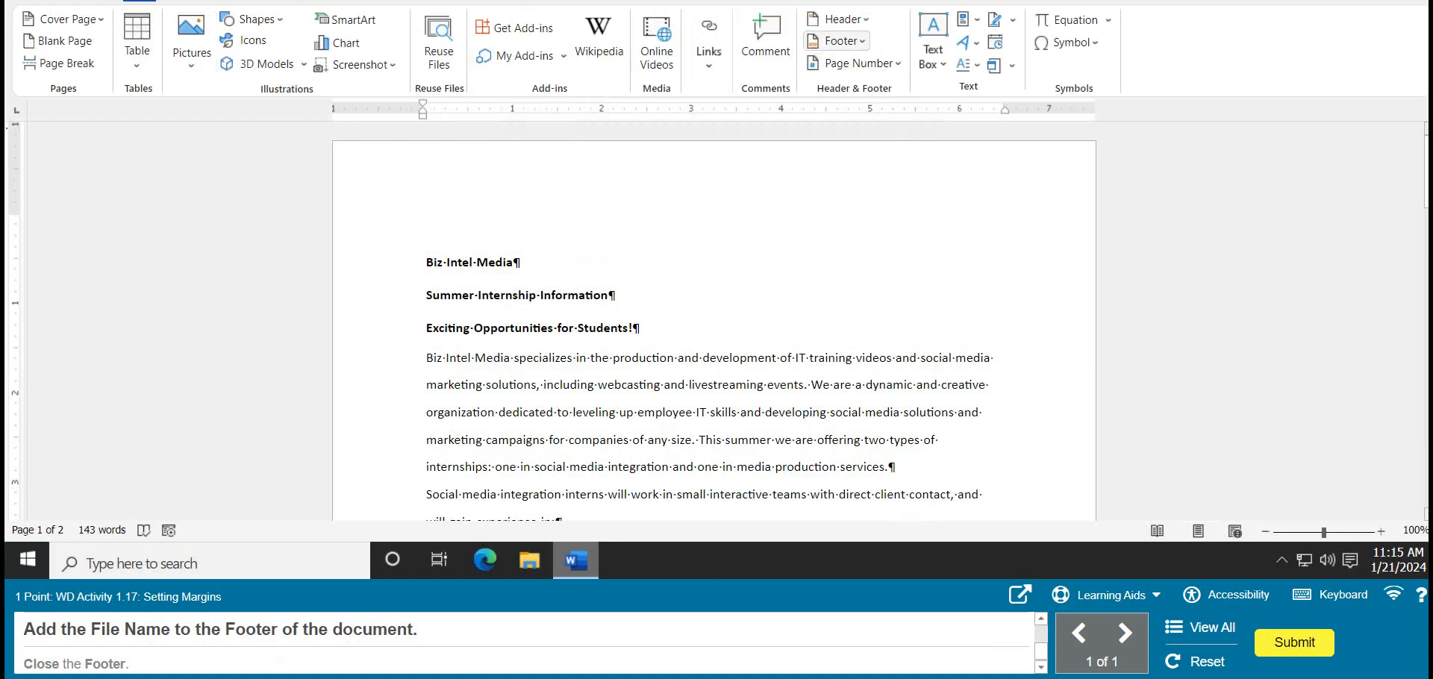
click(836, 40)
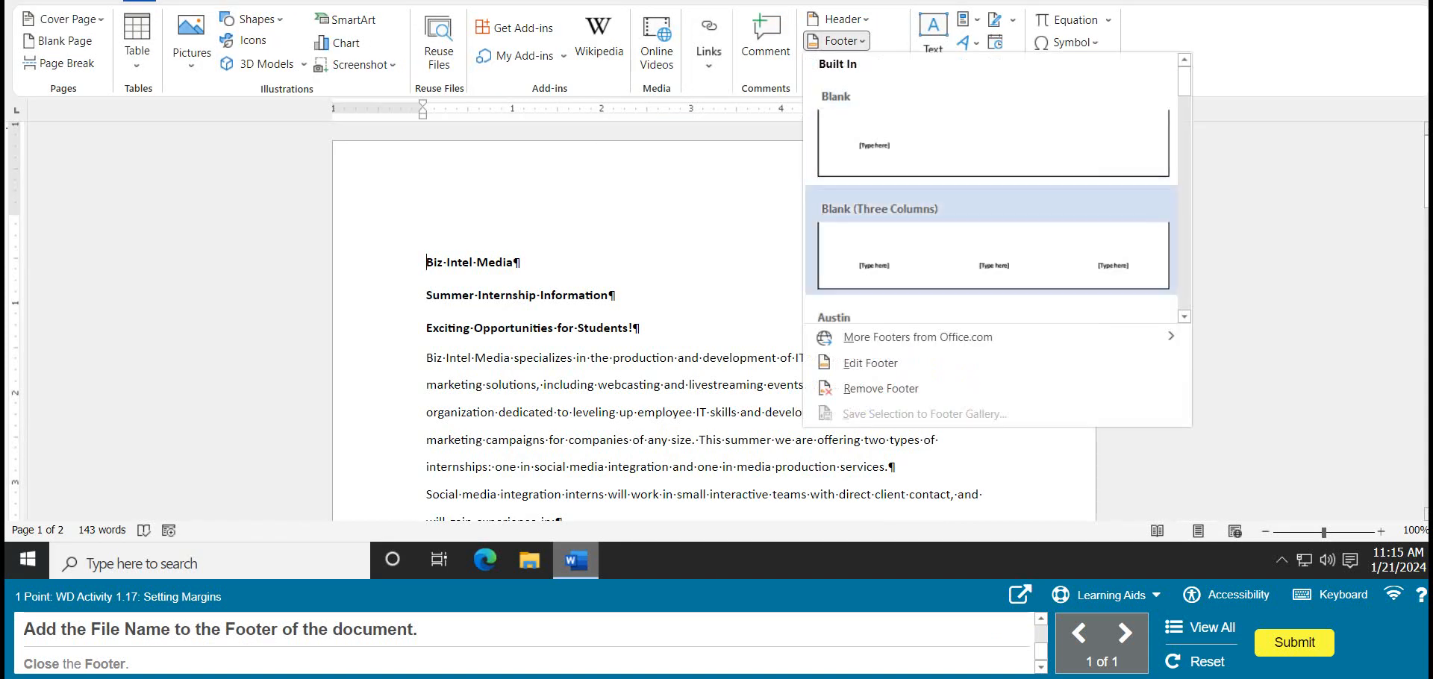
click(871, 363)
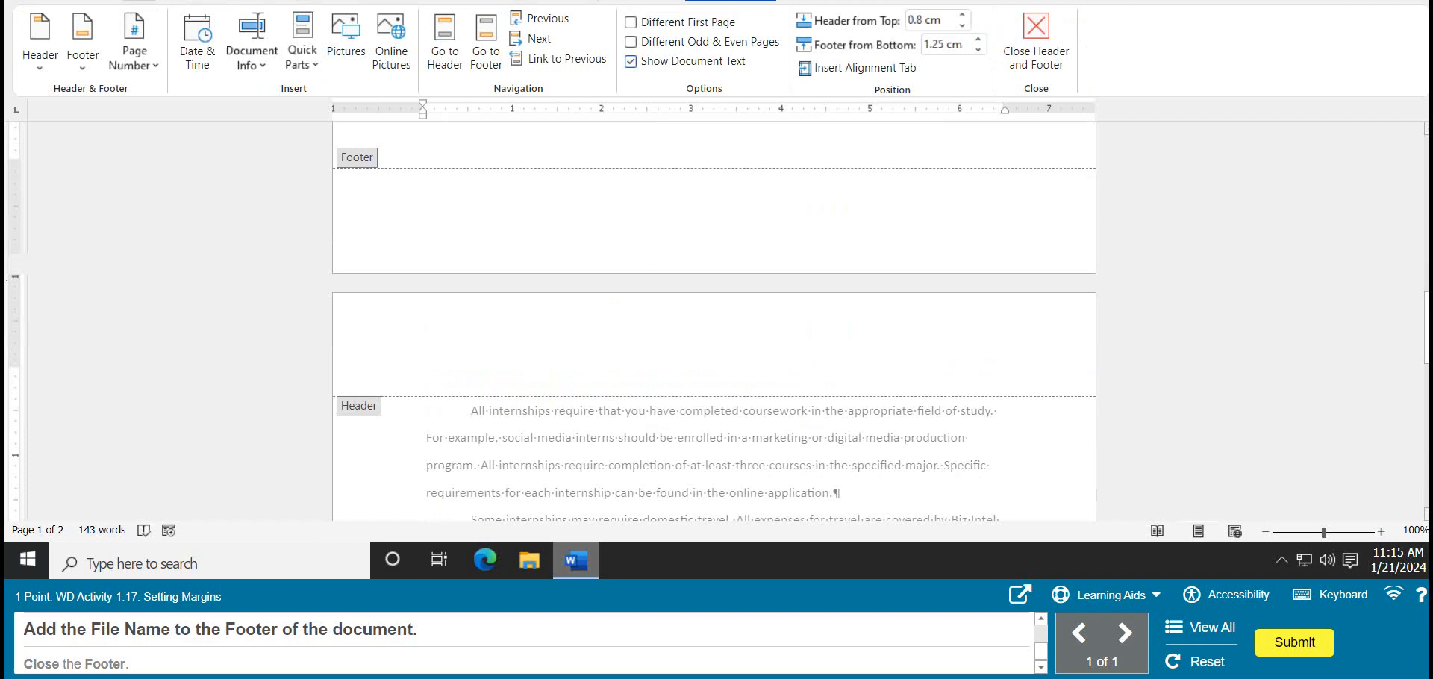
key(Escape)
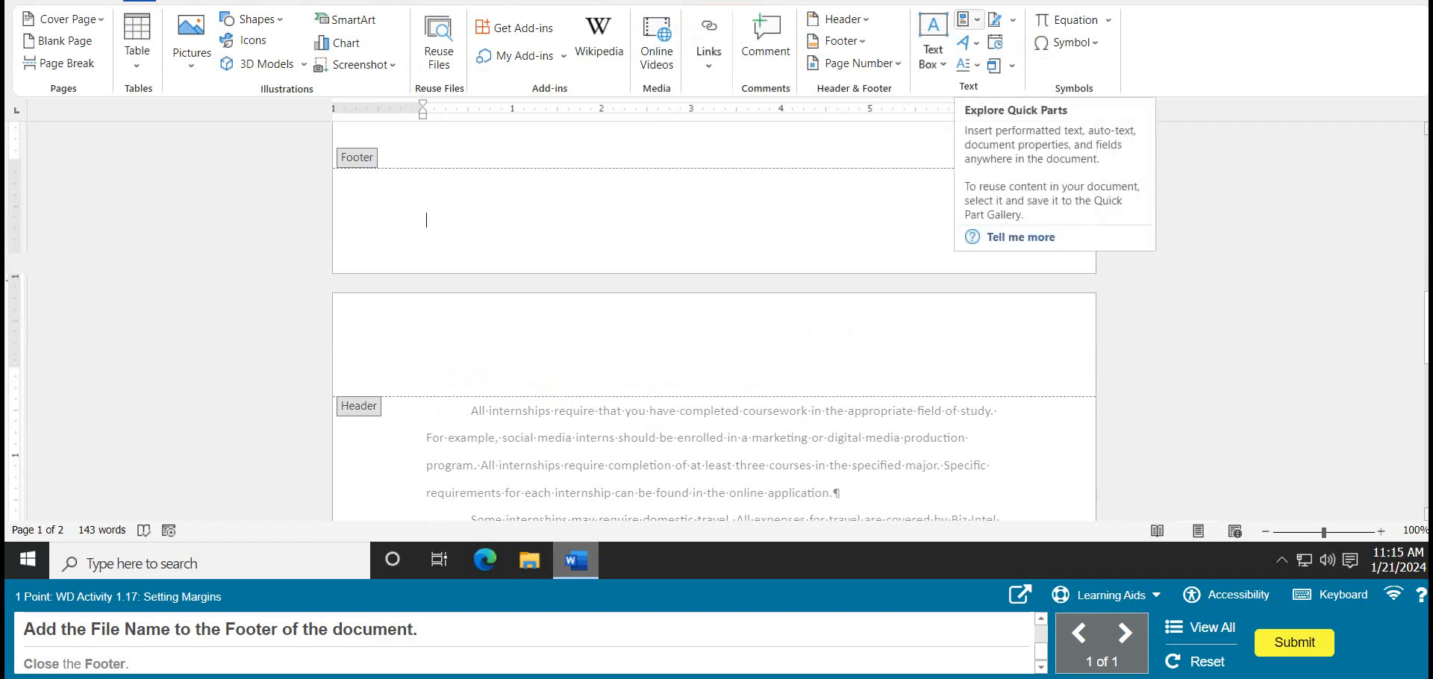
click(968, 19)
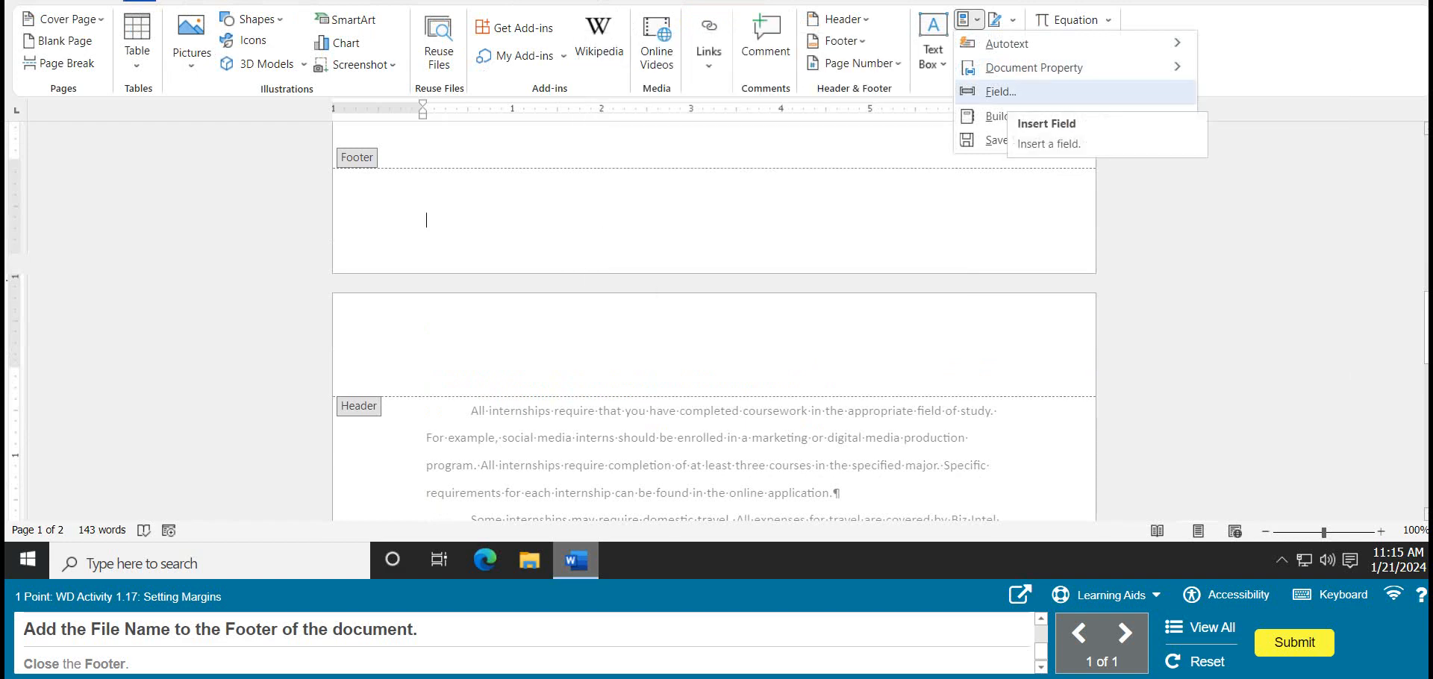
click(999, 91)
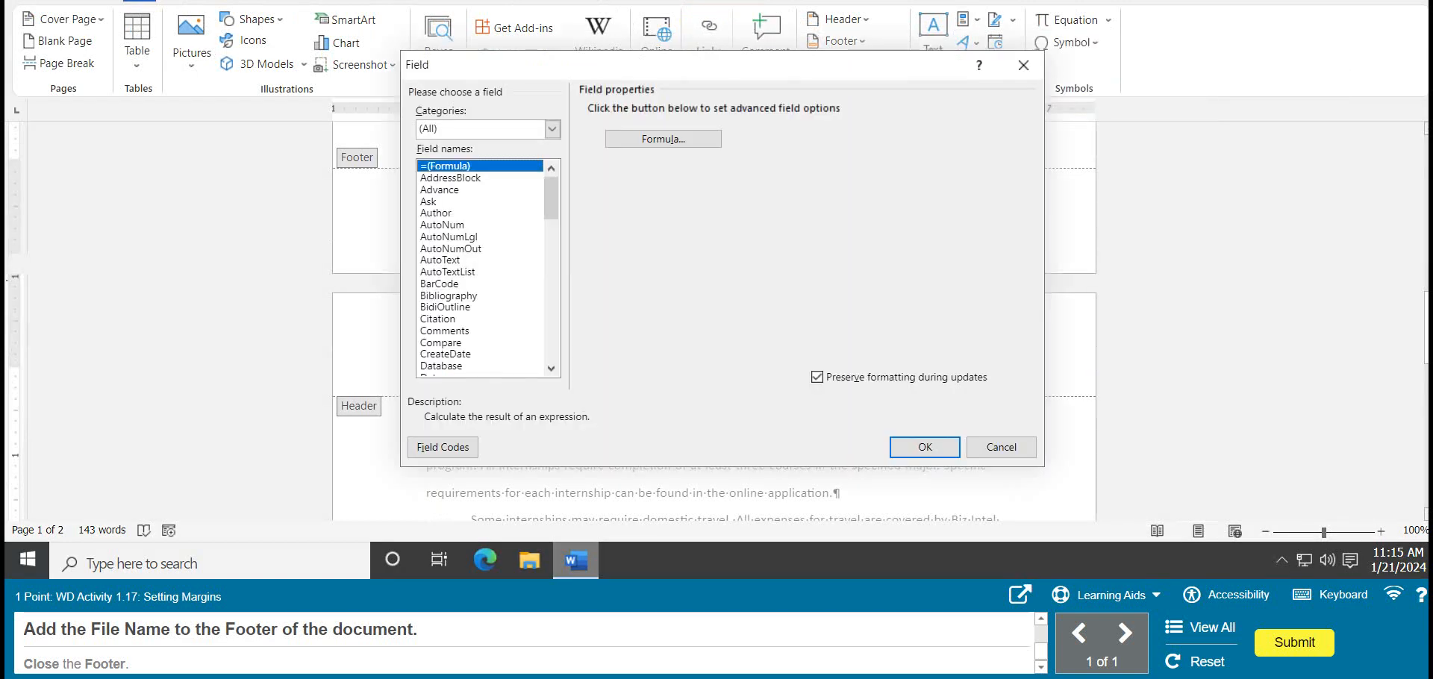
scroll(481, 268, down, 4)
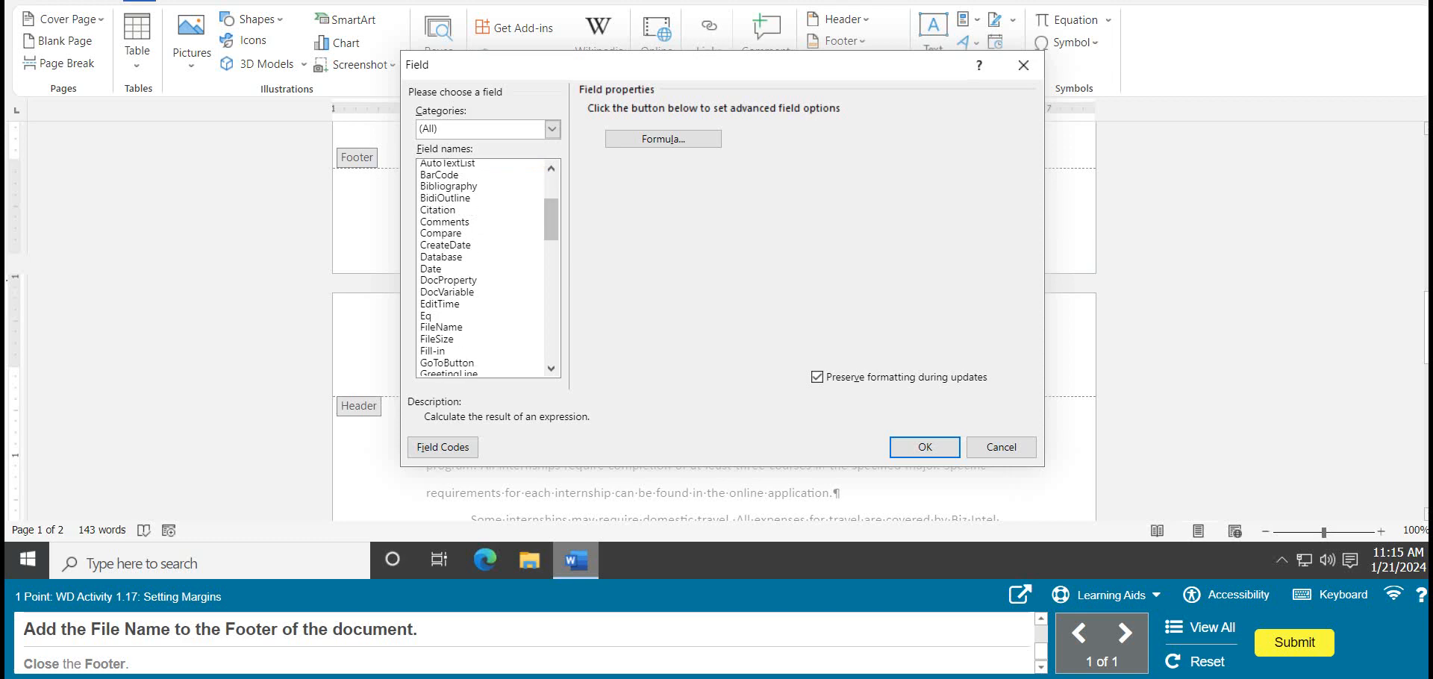
click(441, 316)
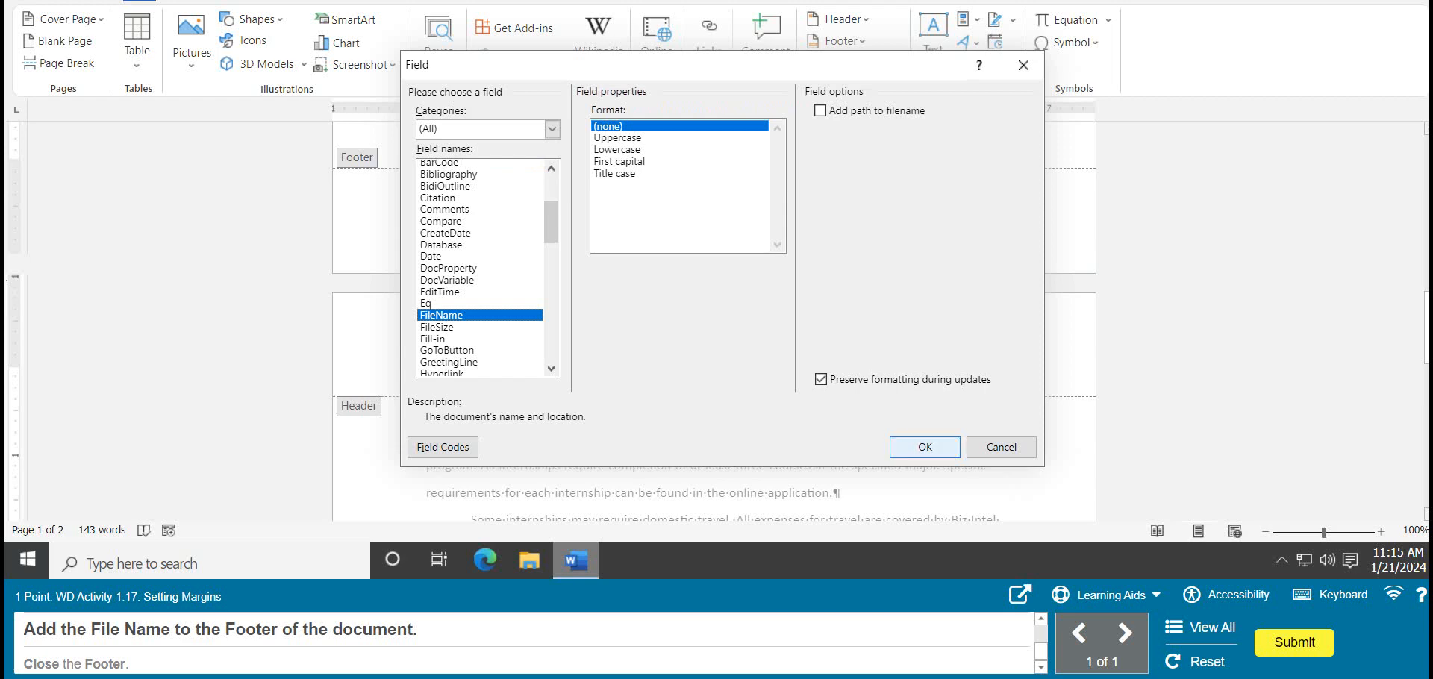
click(924, 447)
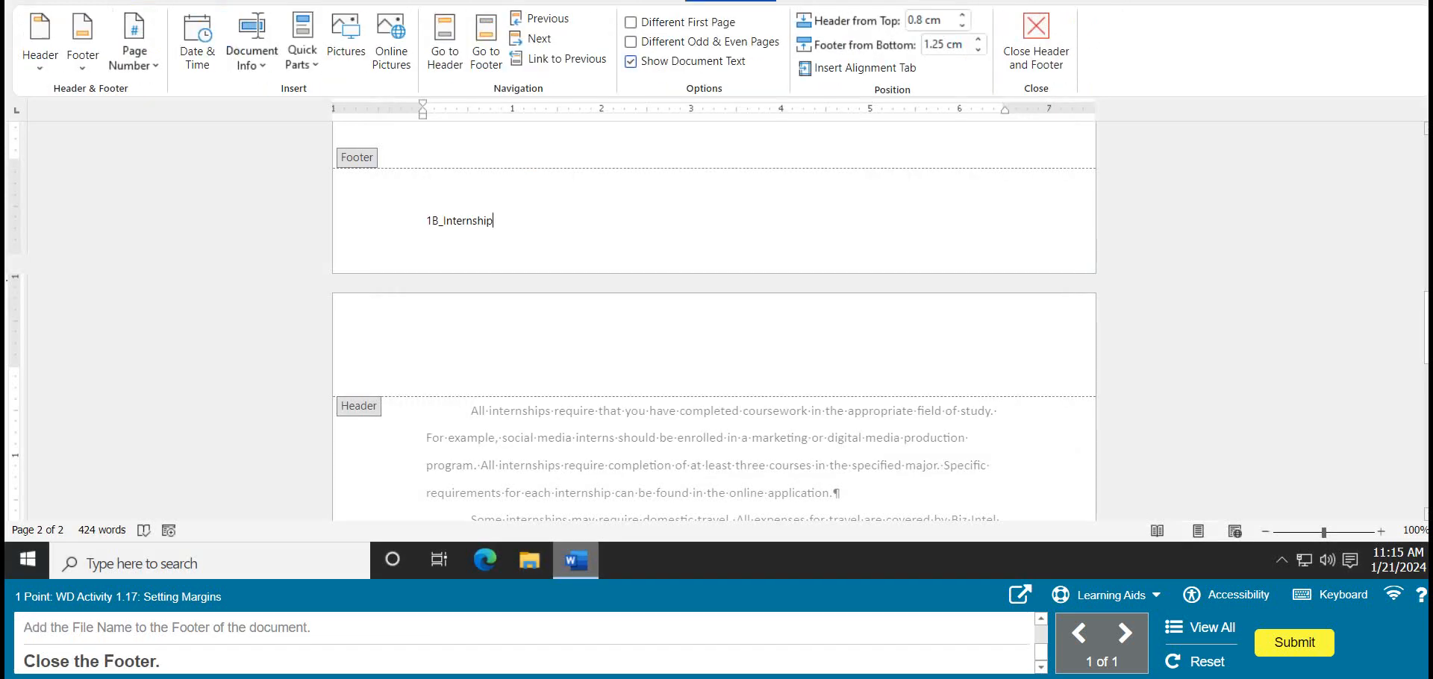
Step: Close the footer and submit the Setting Margins activity
scroll(714, 321, up, 2)
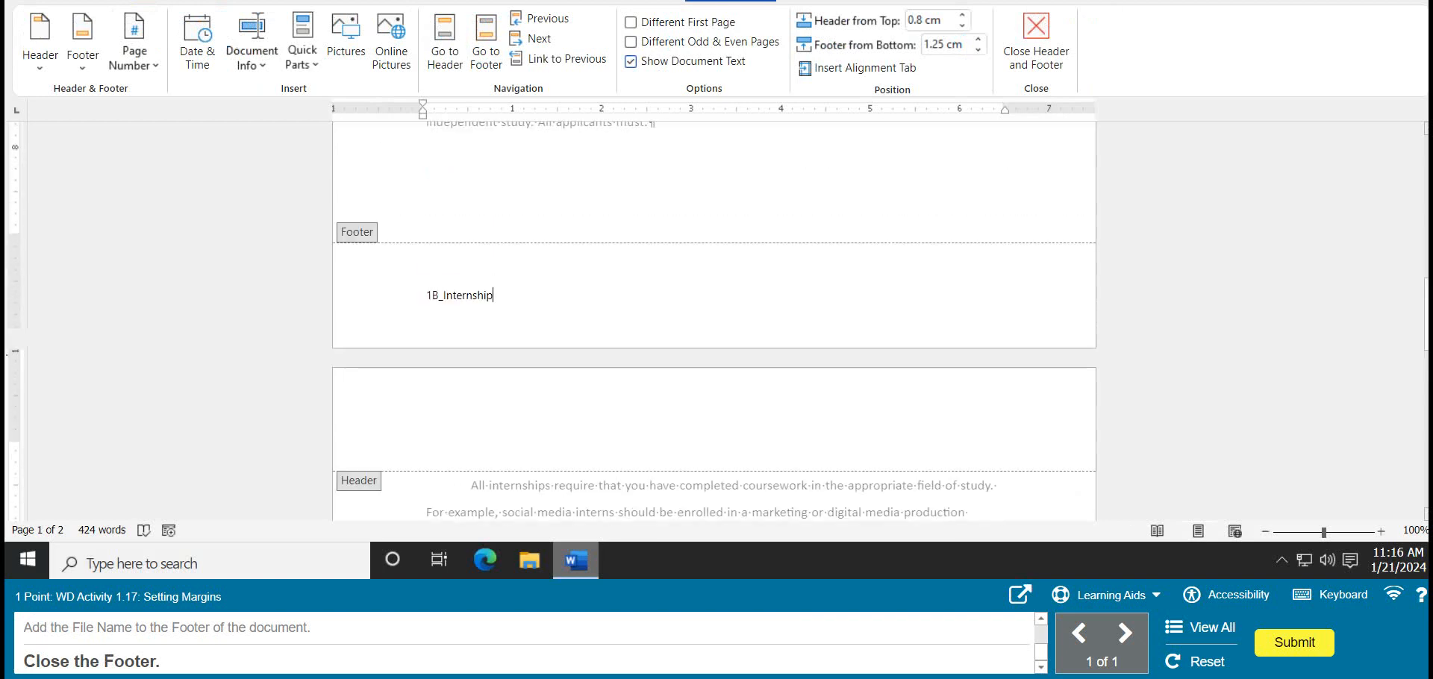
click(1036, 42)
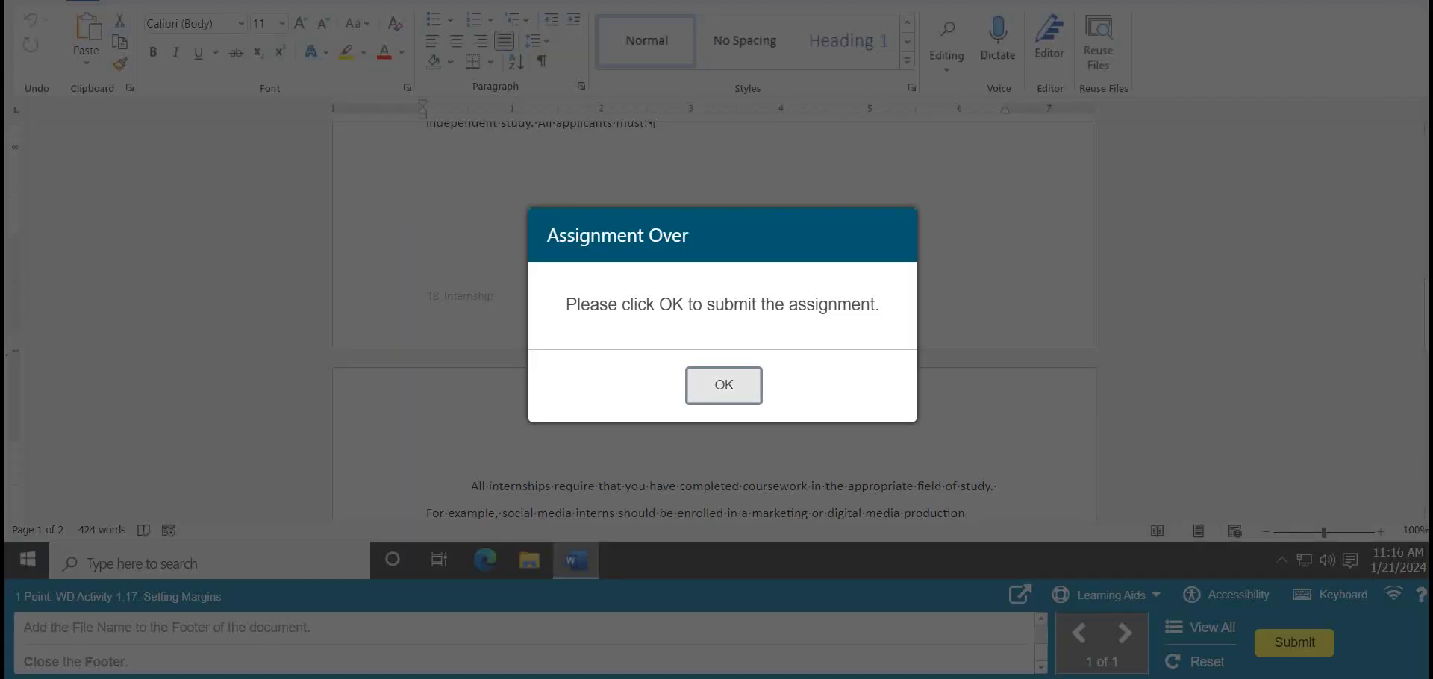
click(723, 384)
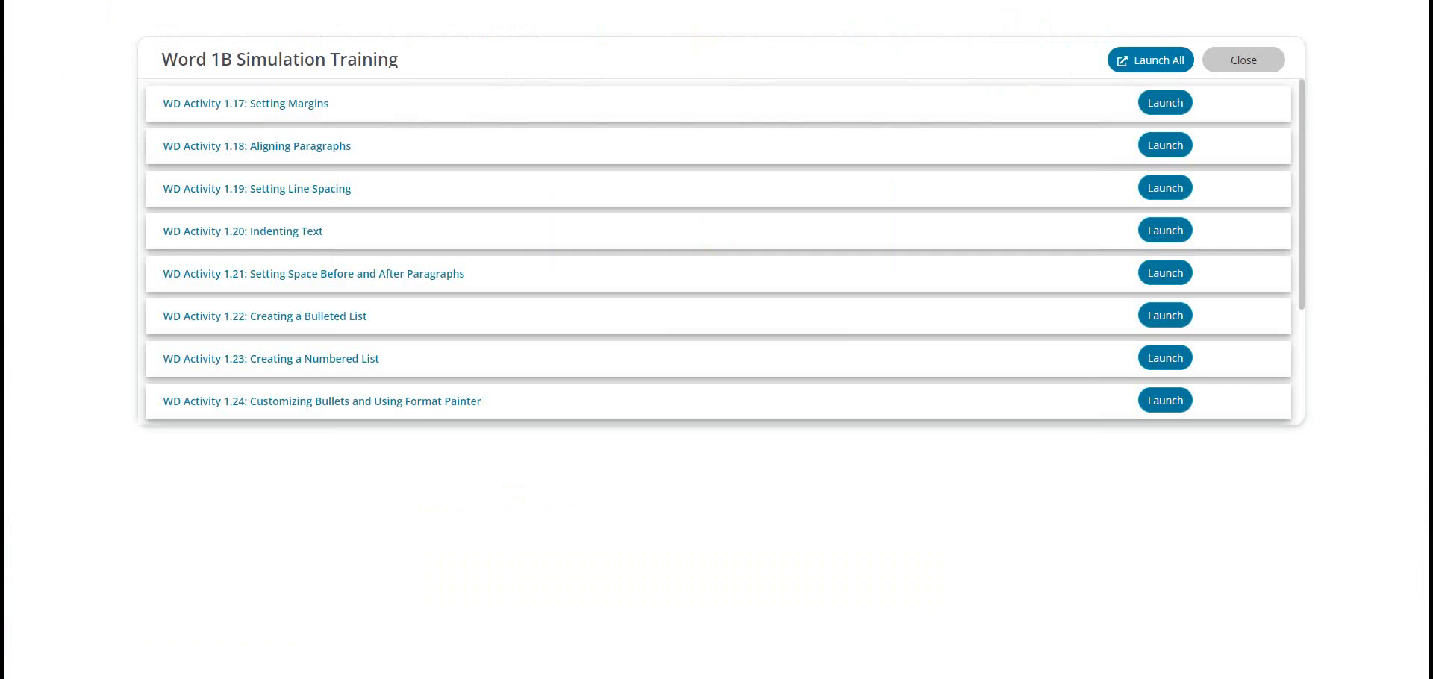
Step: Launch the Aligning Paragraphs training activity and left-align all the text in the document
click(1149, 61)
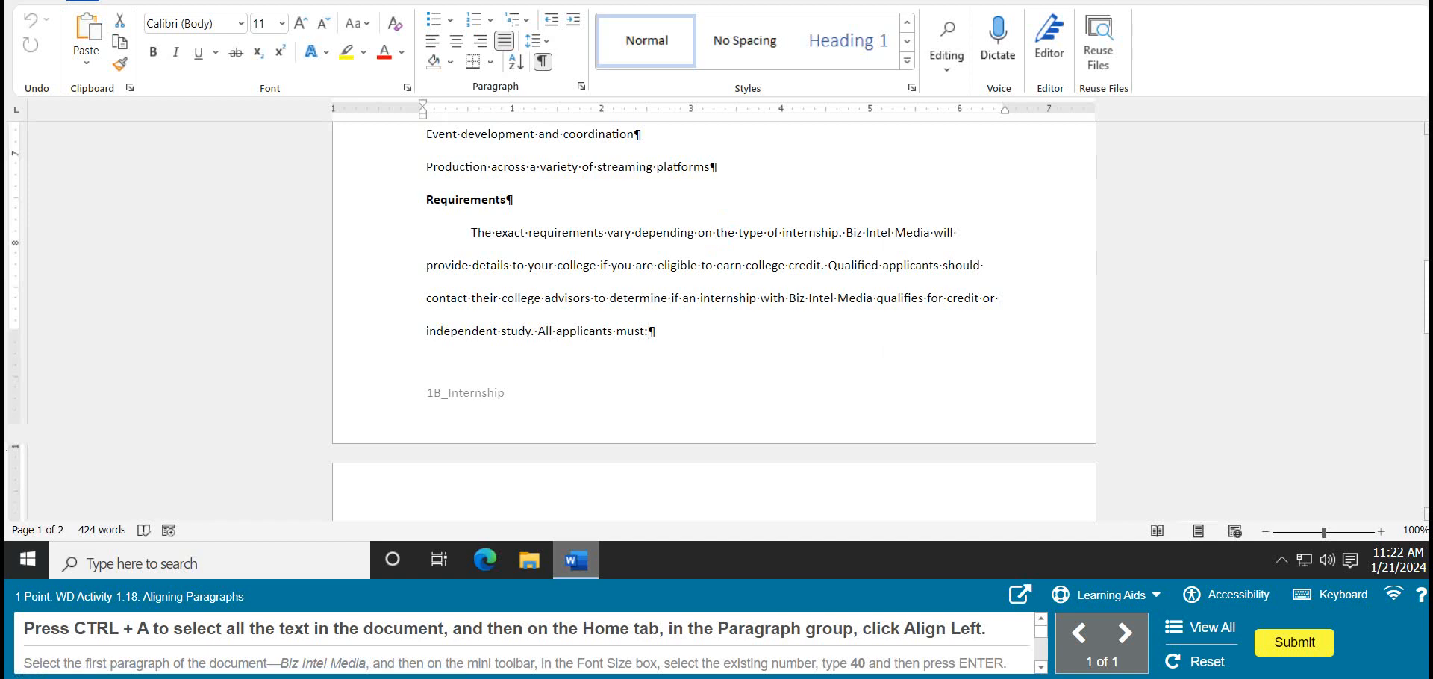
key(ctrl+a)
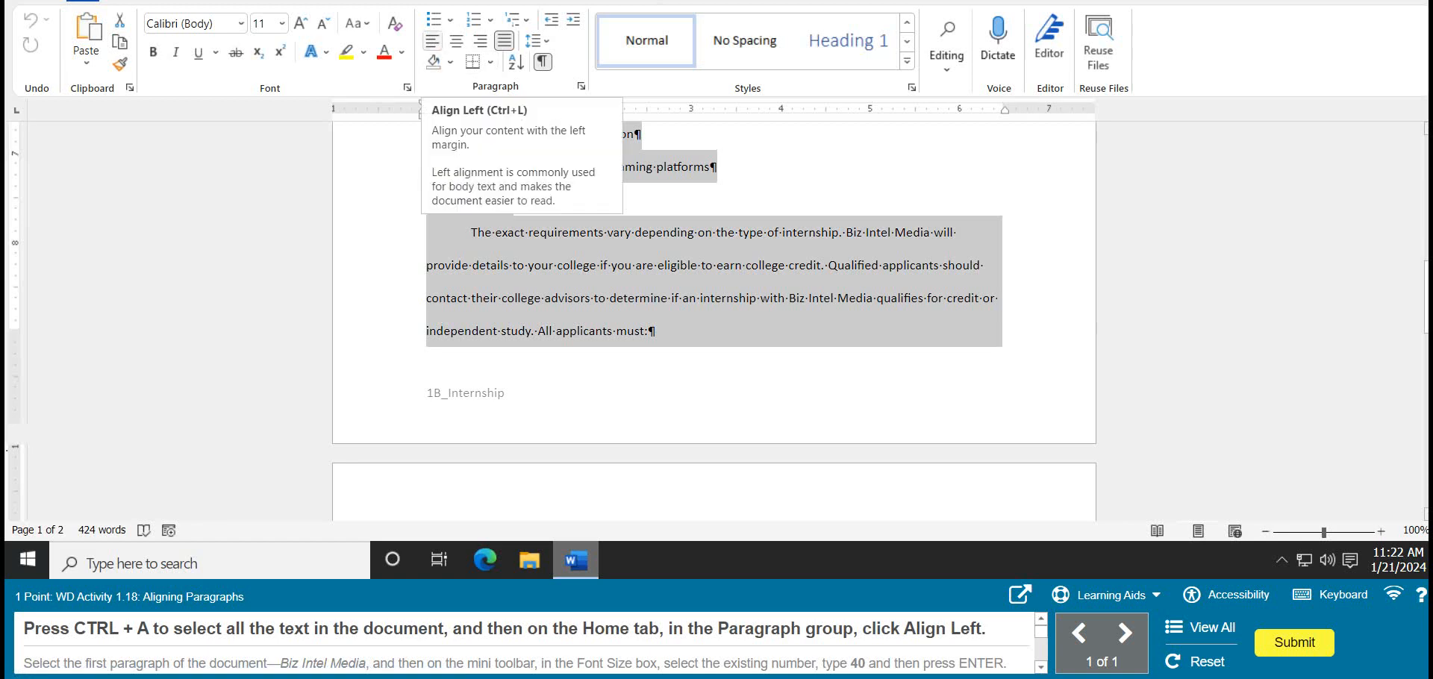
click(433, 41)
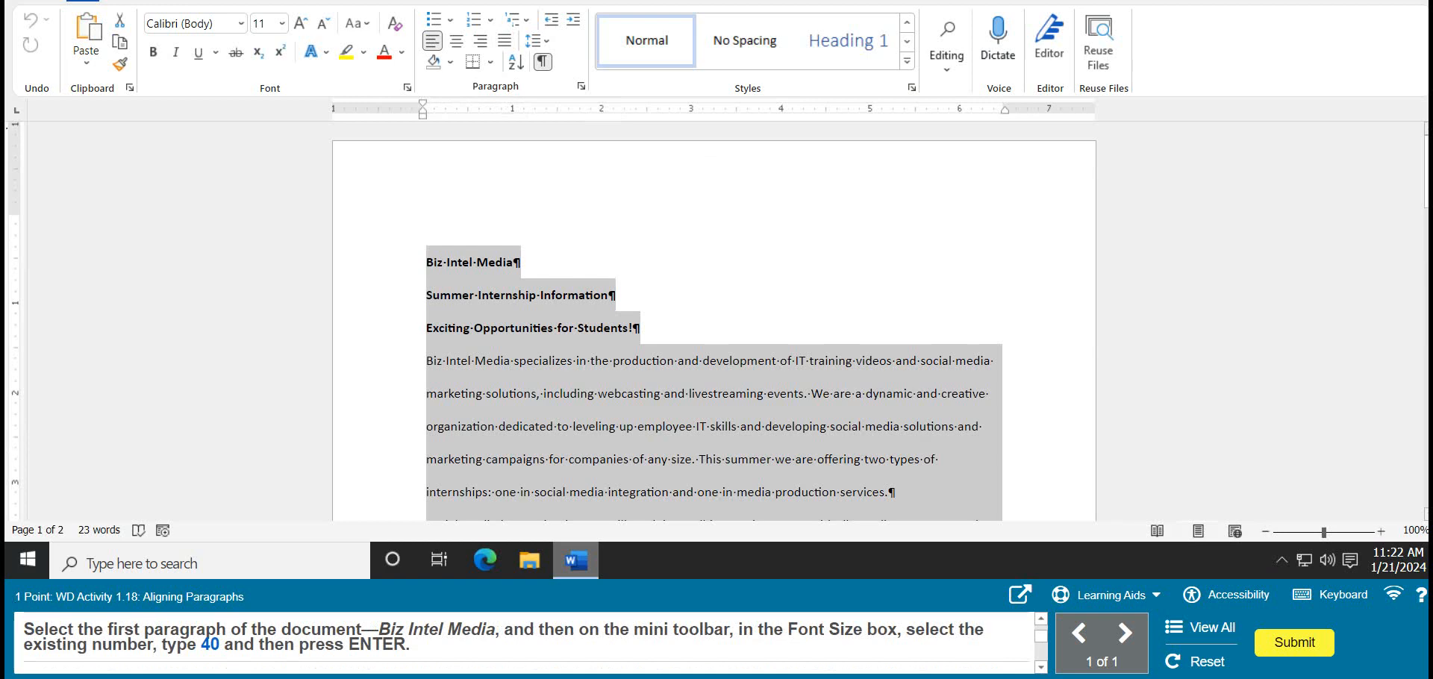
Step: Set the font size of the first paragraph, "Biz Intel Media", to 40
click(473, 263)
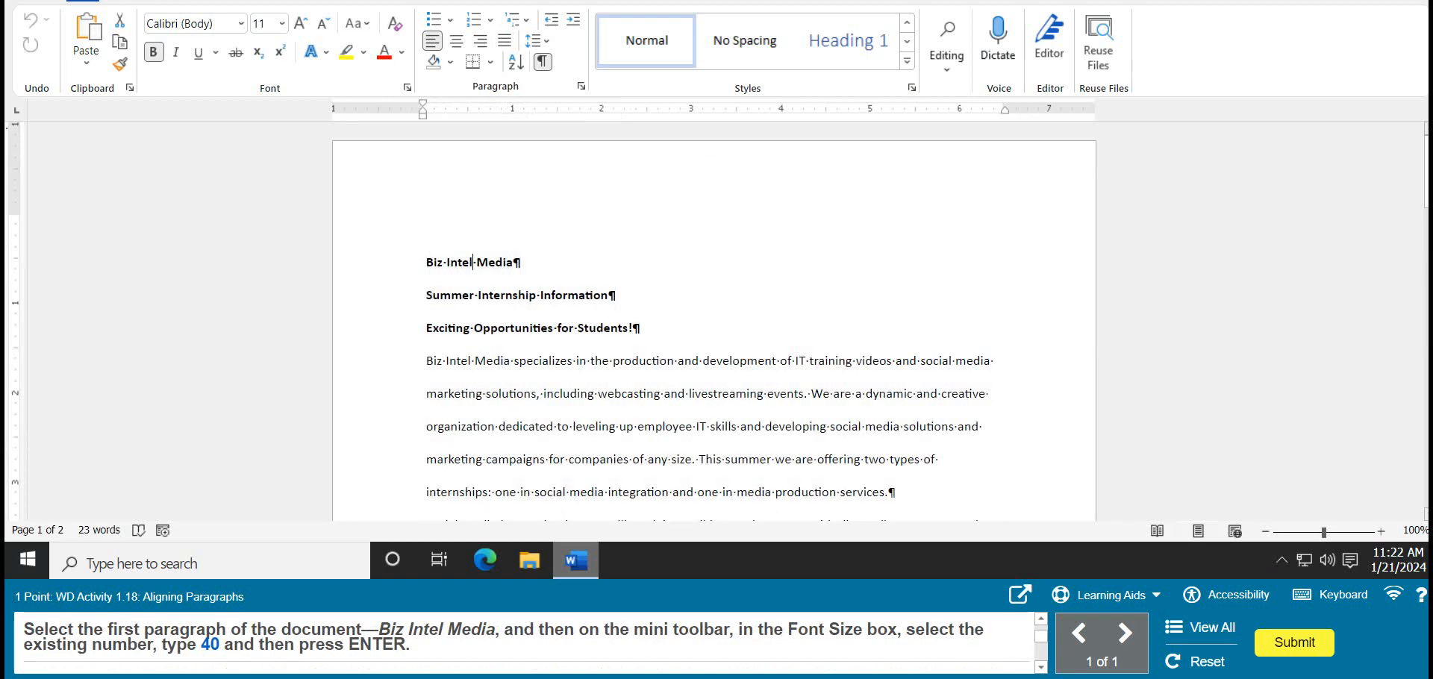
drag(426, 263, 513, 263)
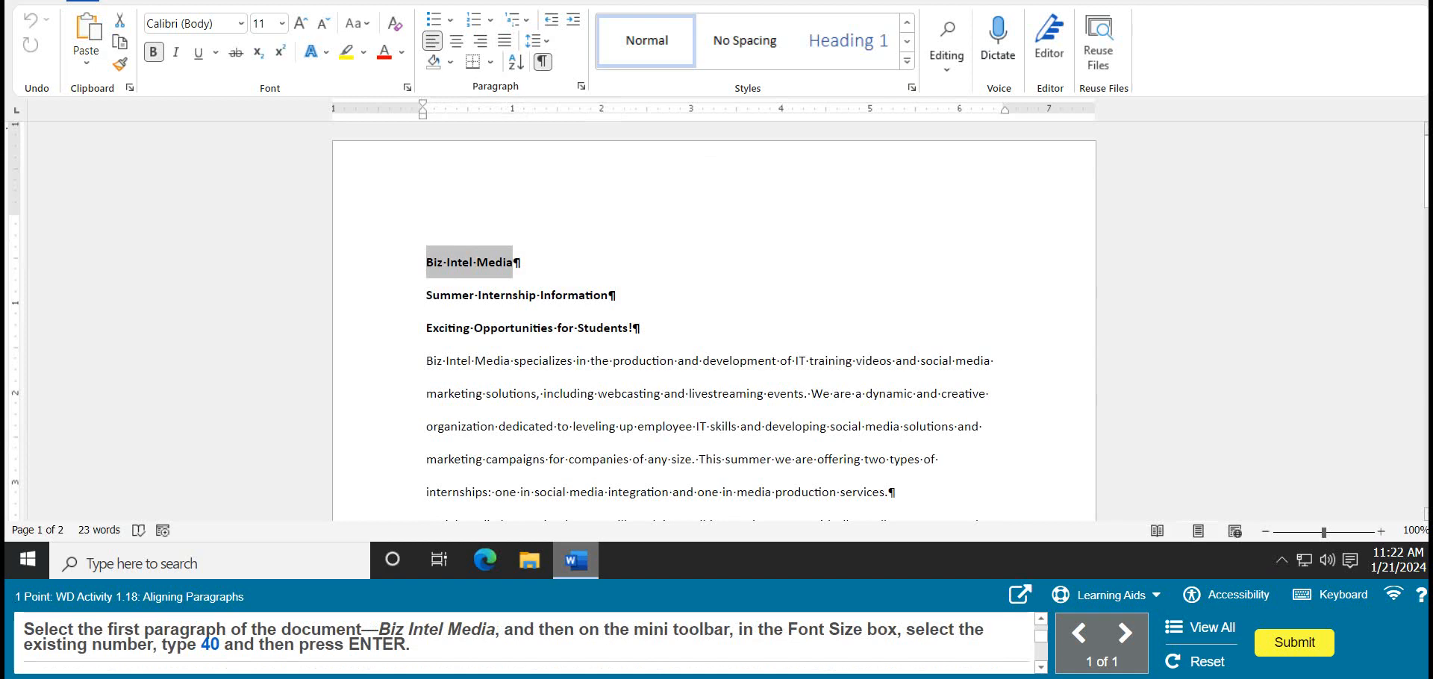
click(426, 296)
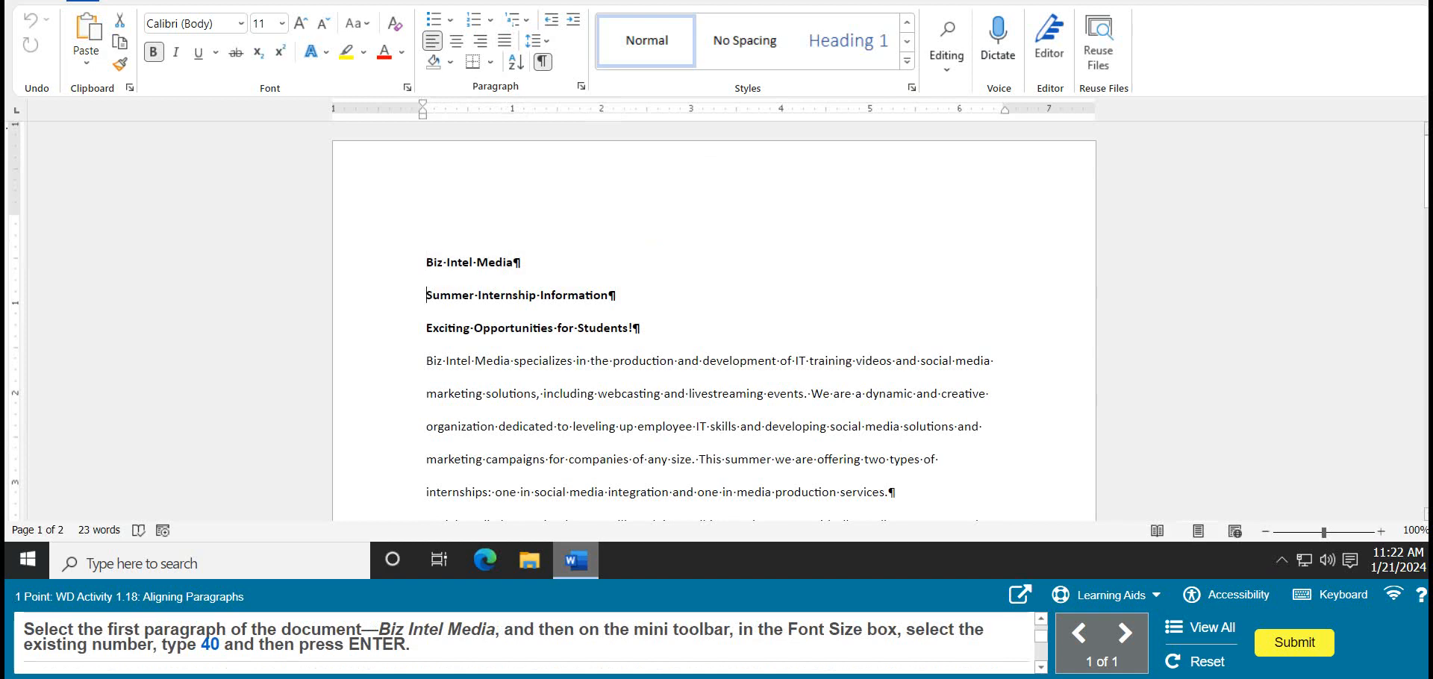
drag(426, 262, 513, 263)
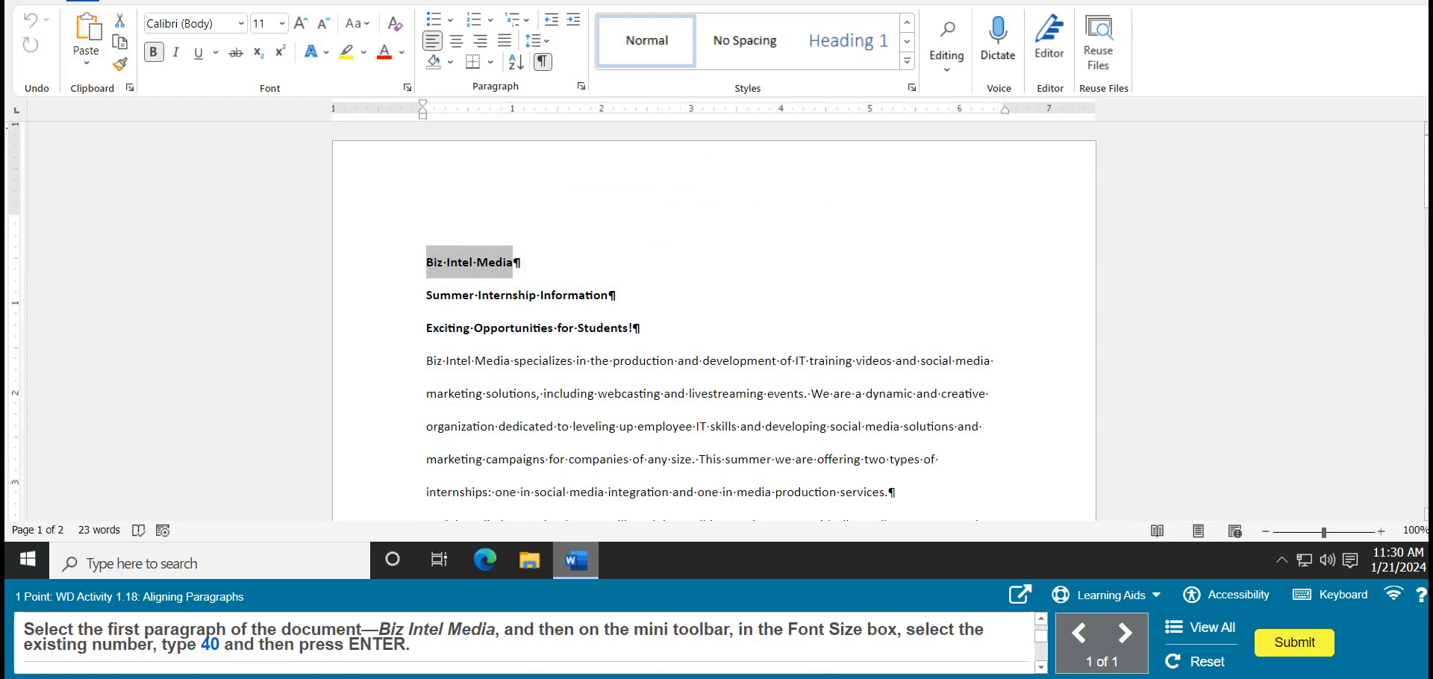
right_click(511, 265)
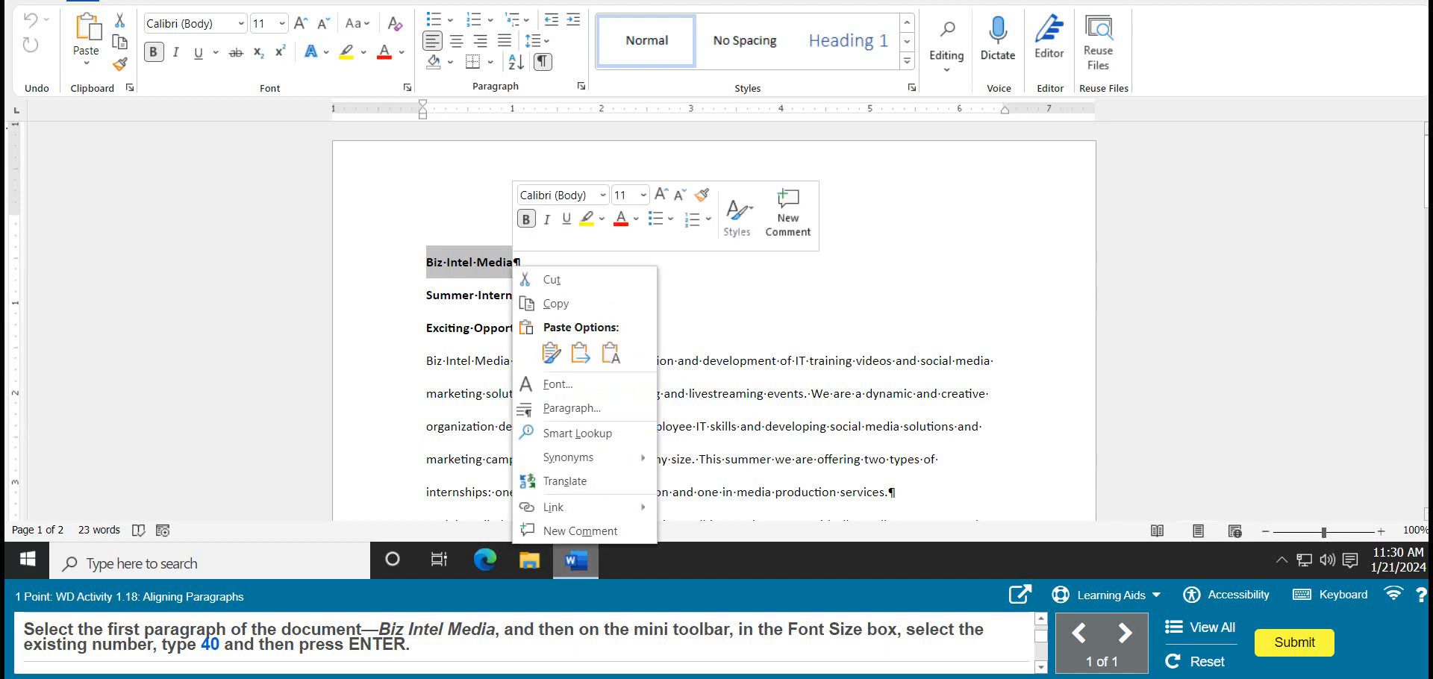
click(620, 195)
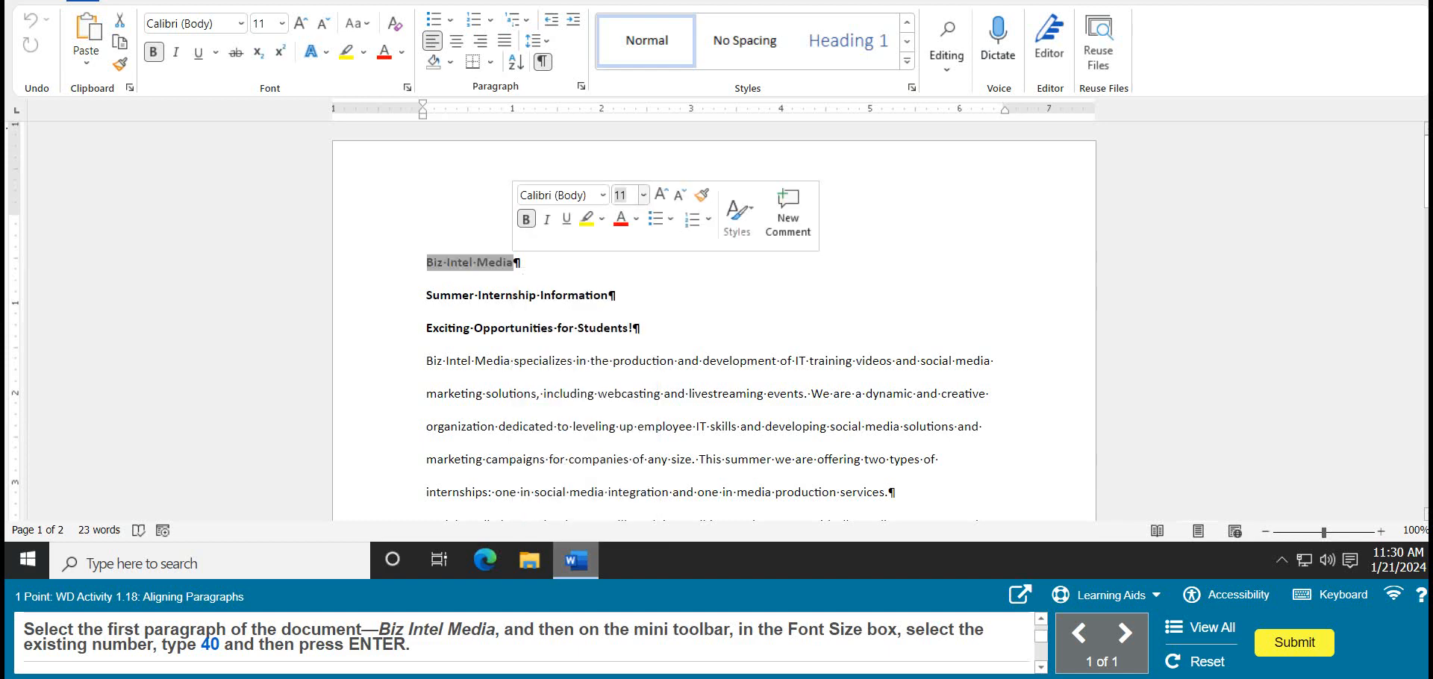
text(40)
key(Return)
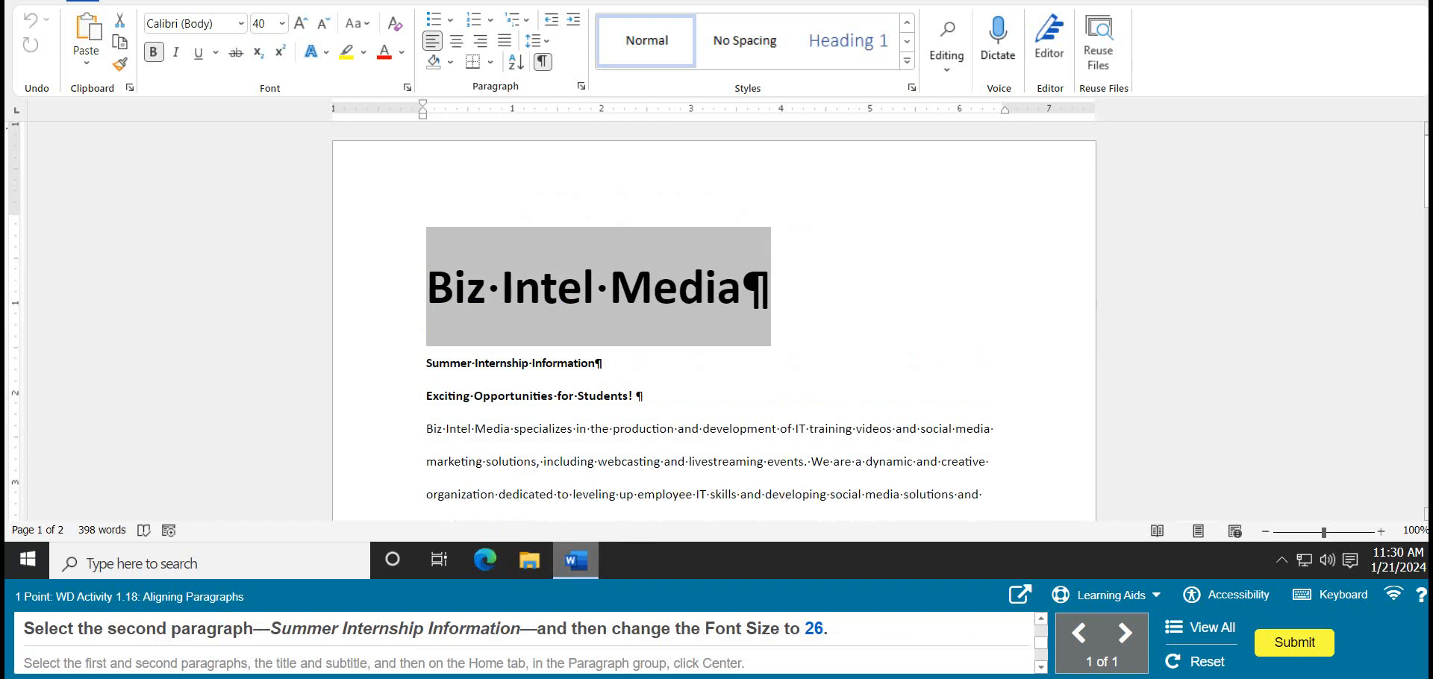
Step: Set the font size of the second paragraph, "Summer Internship Information", to 26
drag(425, 364, 602, 364)
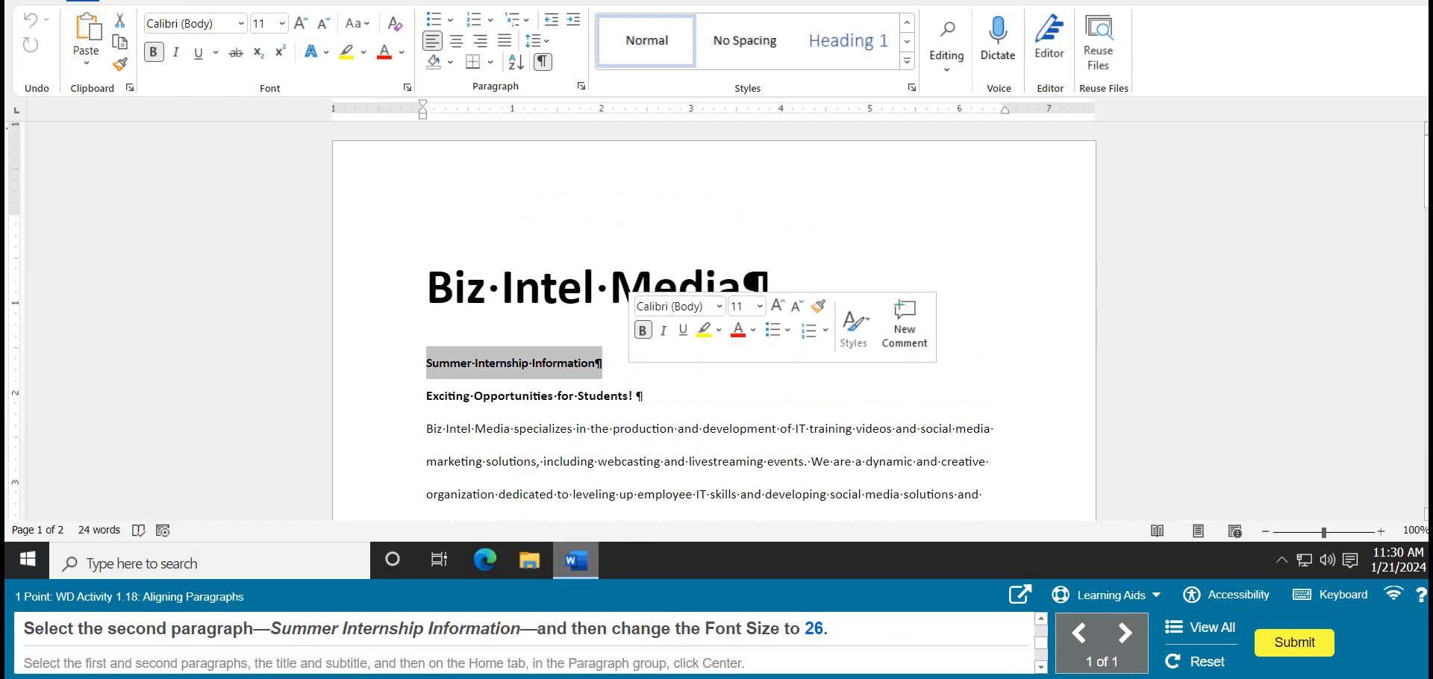
click(734, 305)
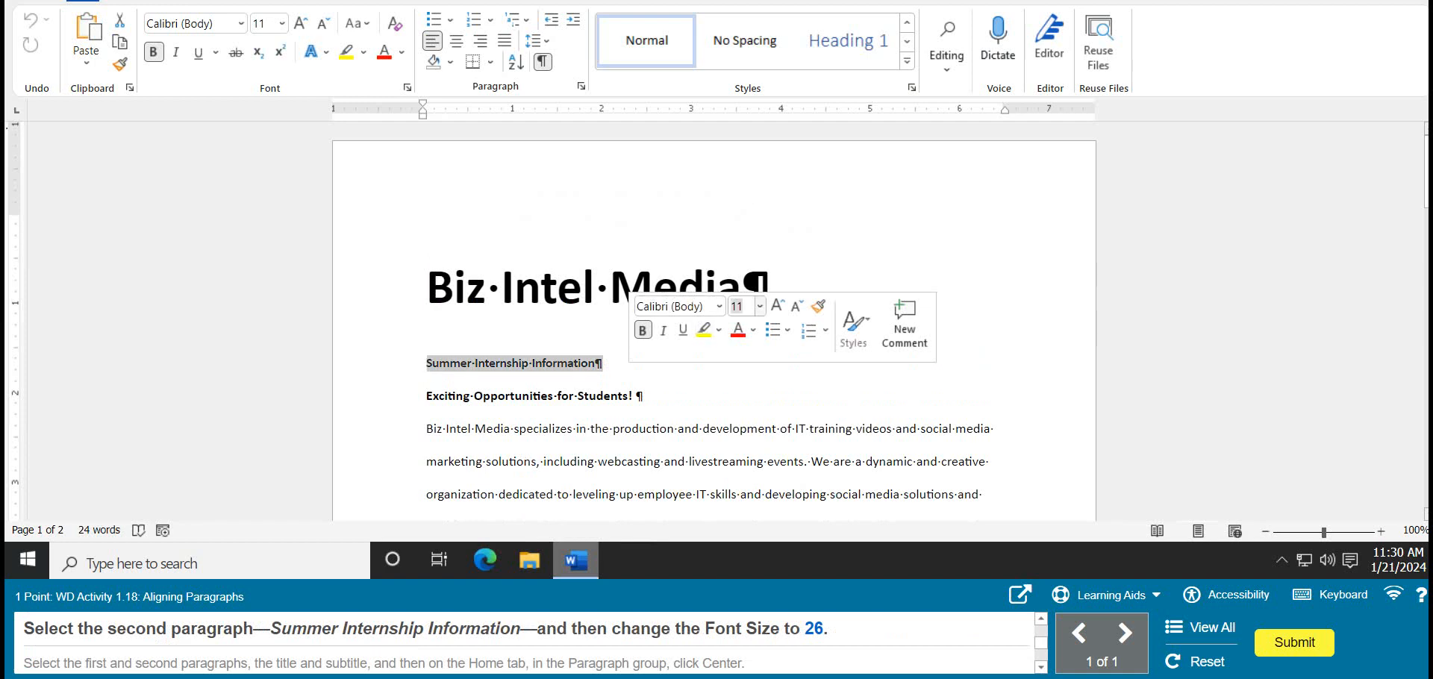
text(26)
key(Return)
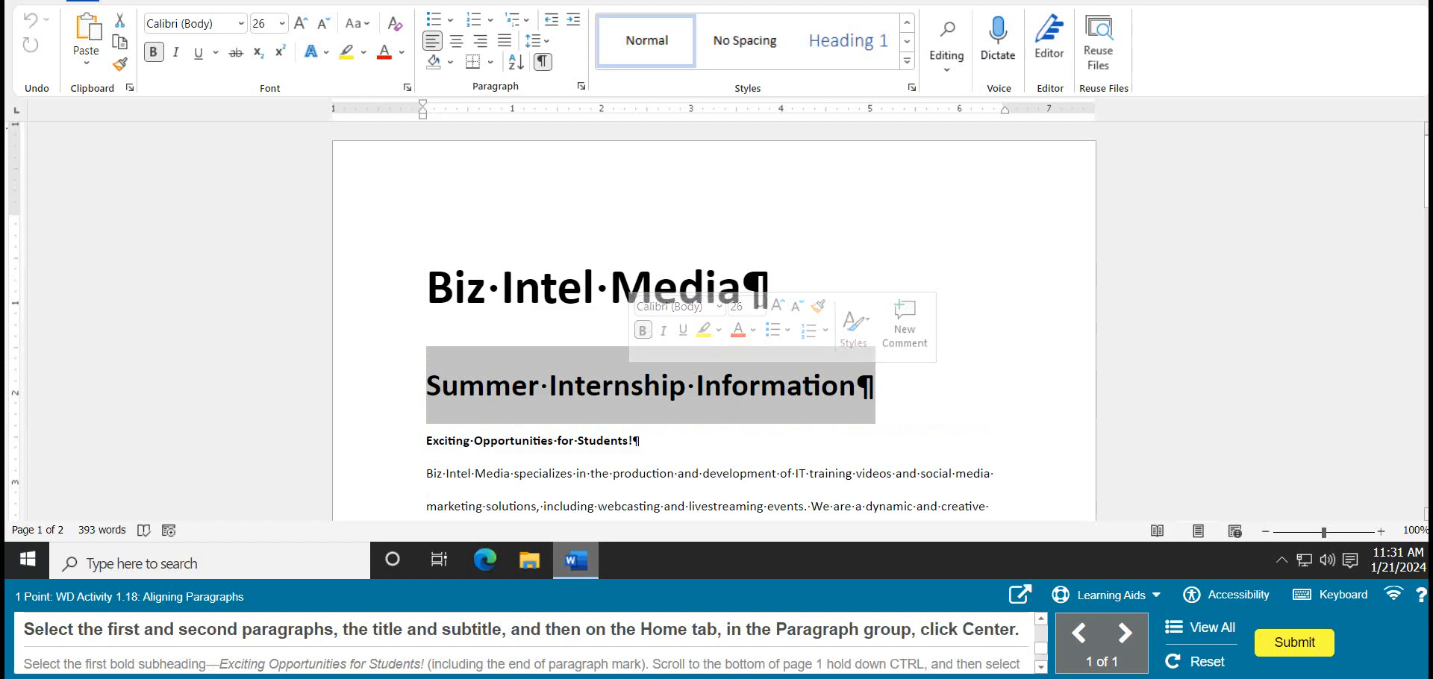
Step: Center the title "Biz Intel Media" and the subtitle "Summer Internship Information" together
click(427, 288)
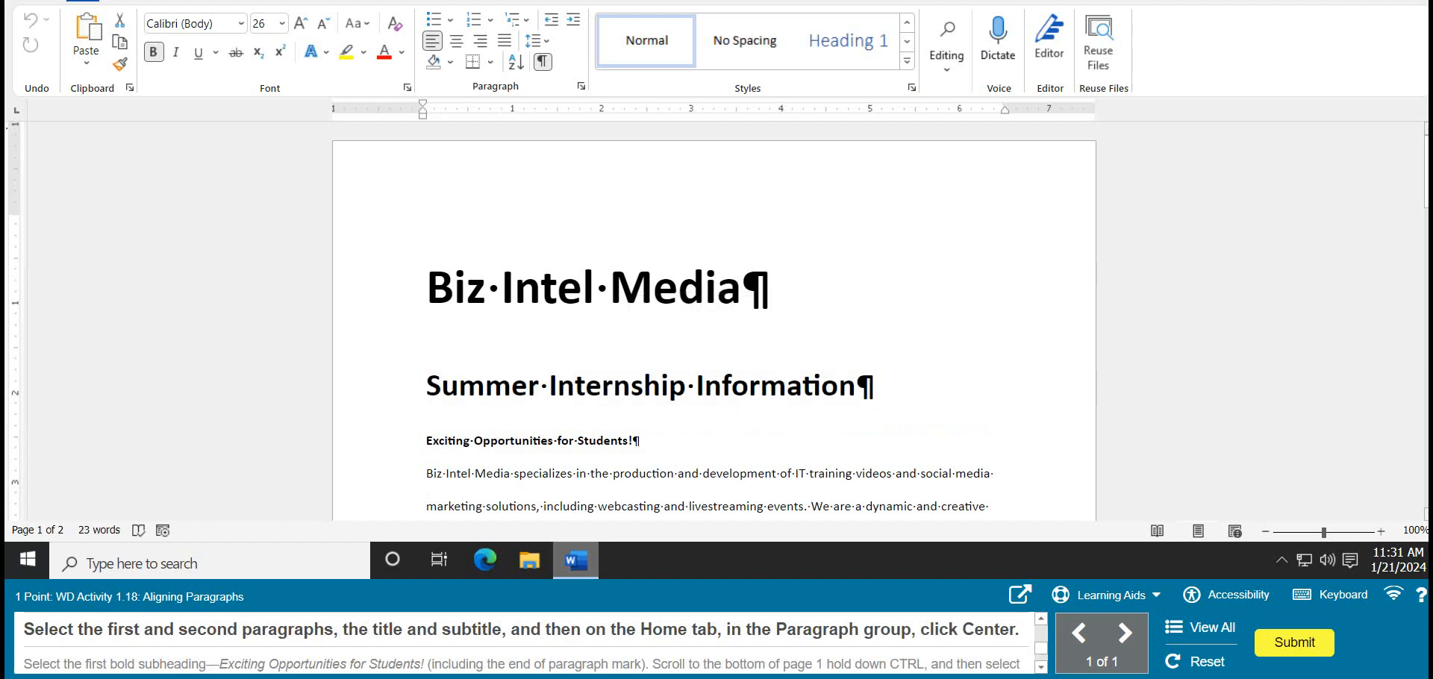
drag(427, 288, 874, 385)
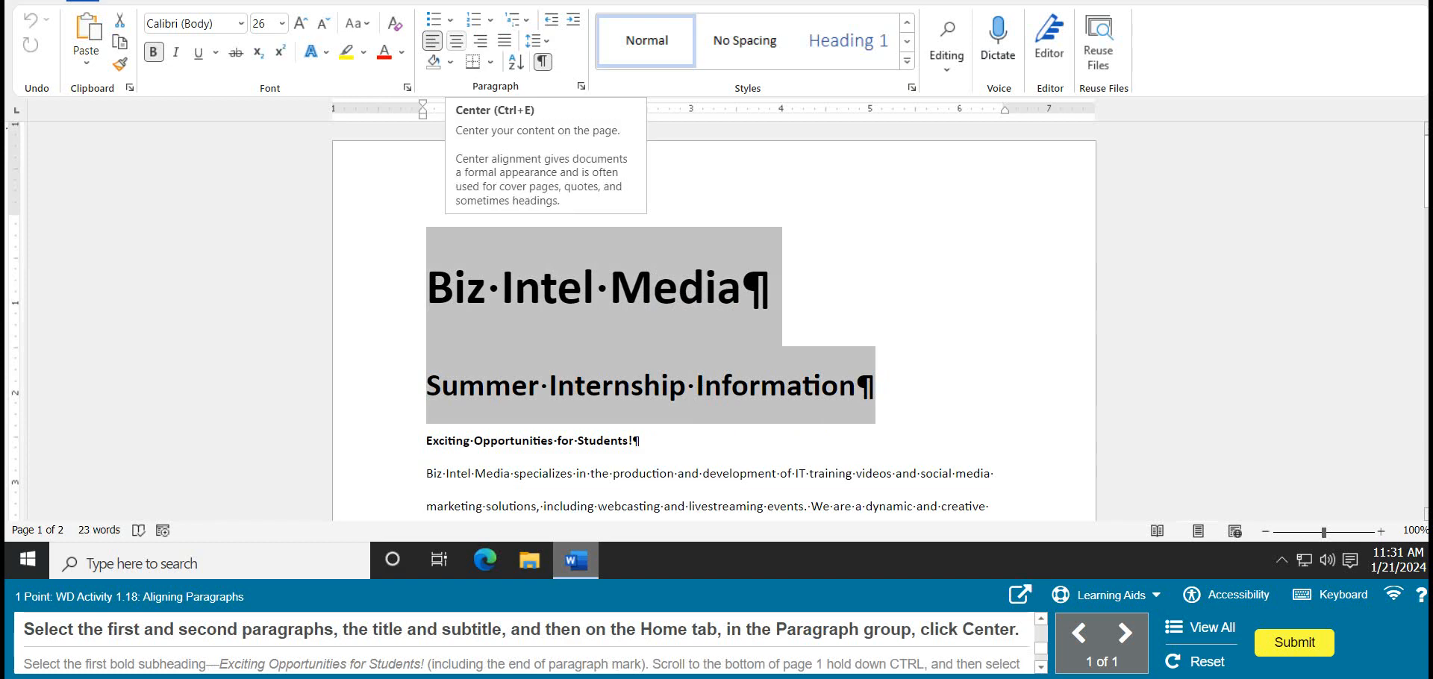
click(456, 41)
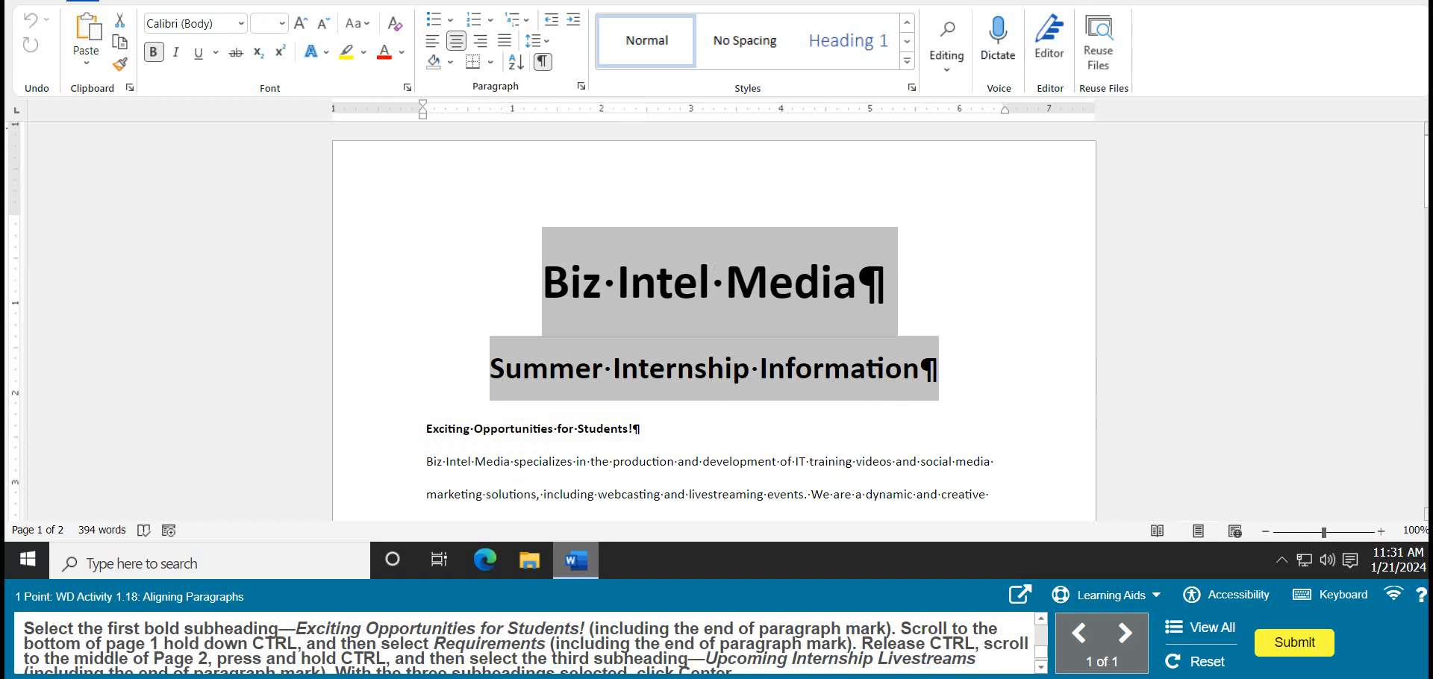
Step: Center the three subheadings "Exciting Opportunities for Students!", "Requirements" and "Upcoming Internship Livestreams" together, including their paragraph marks, and submit the activity
scroll(714, 321, down, 2)
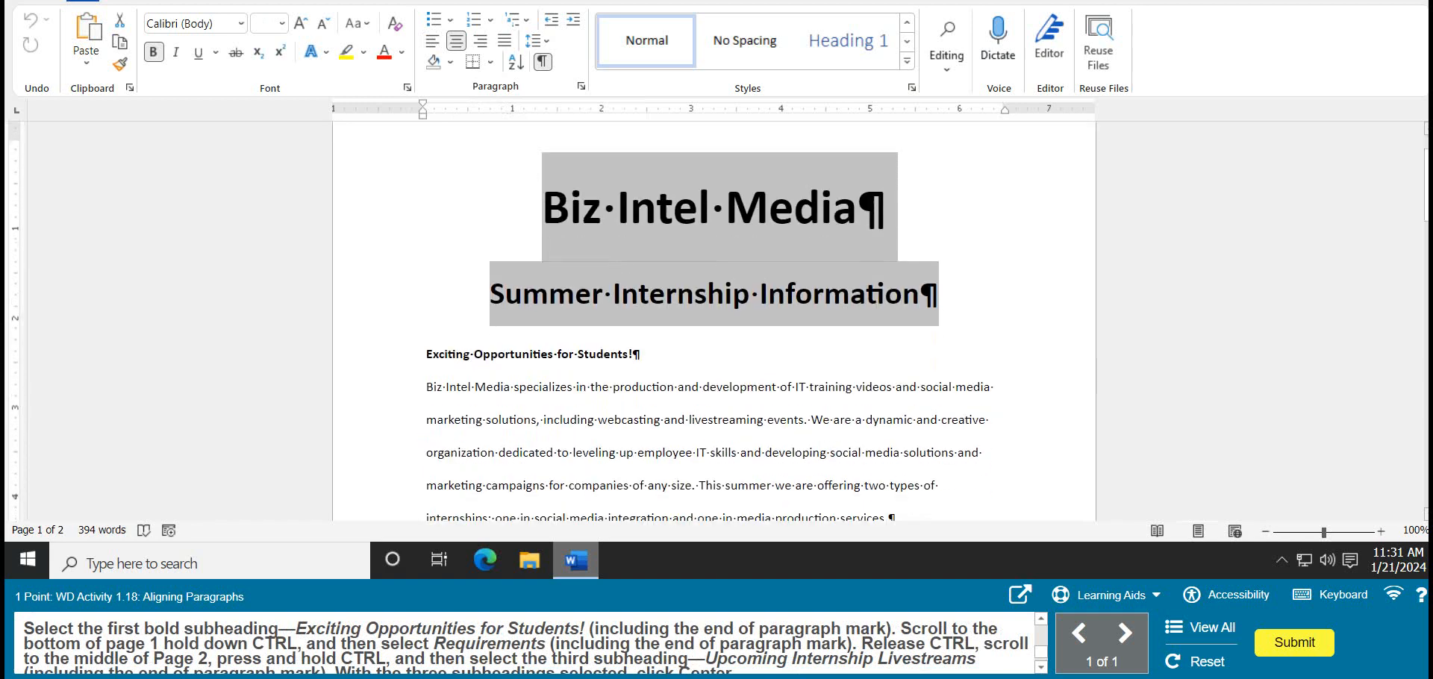
click(426, 355)
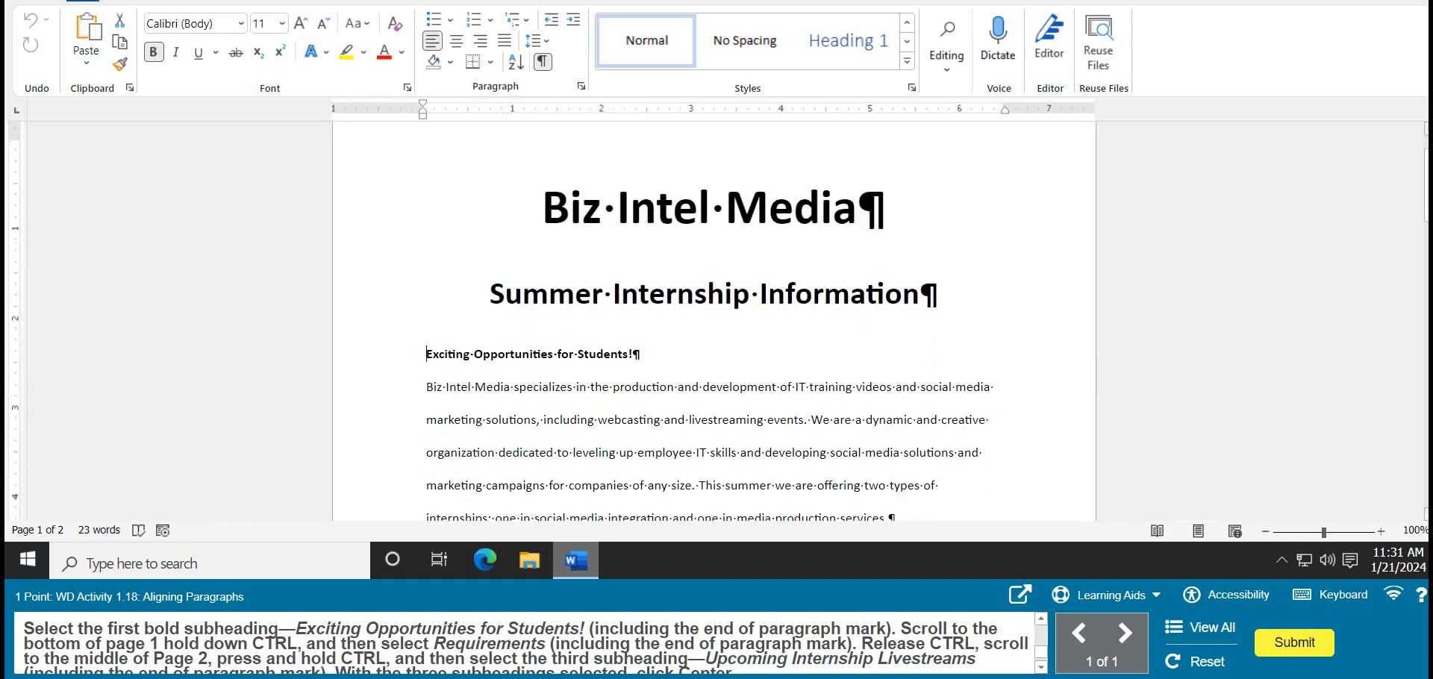
drag(426, 353, 640, 353)
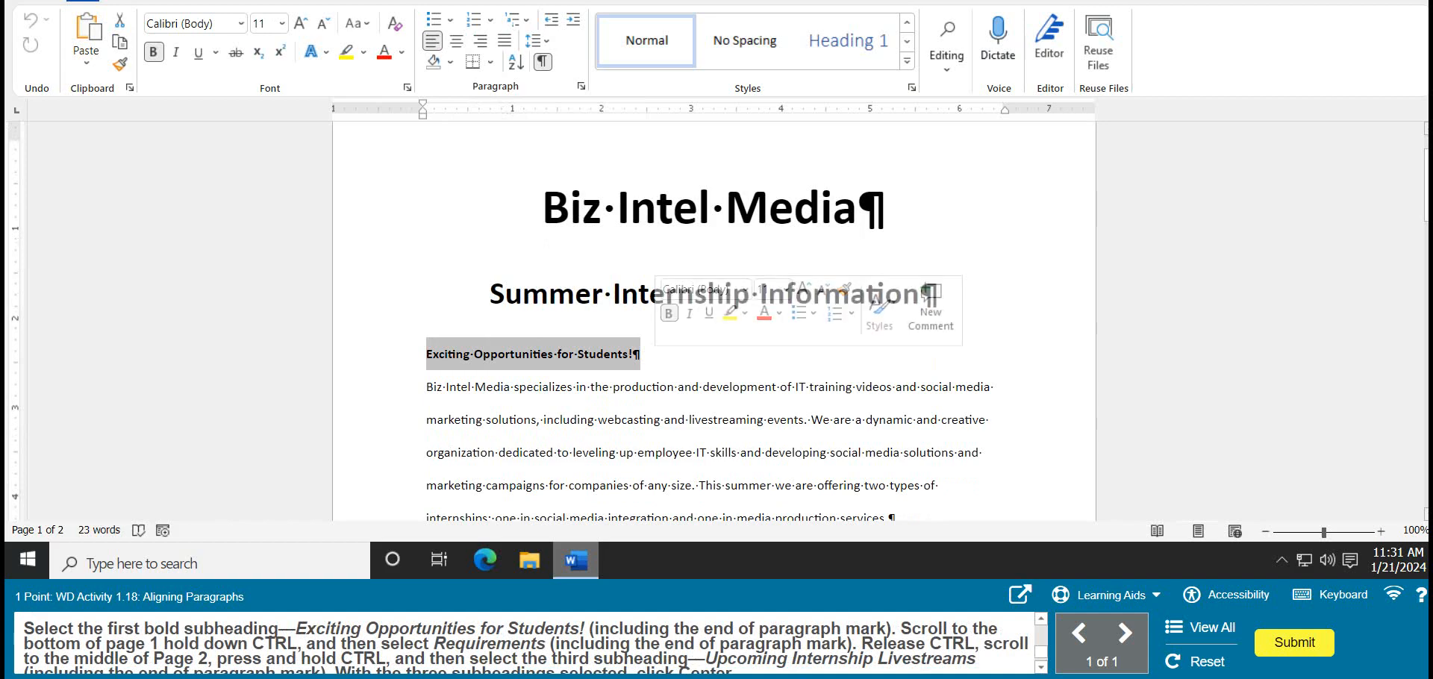
scroll(713, 321, down, 4)
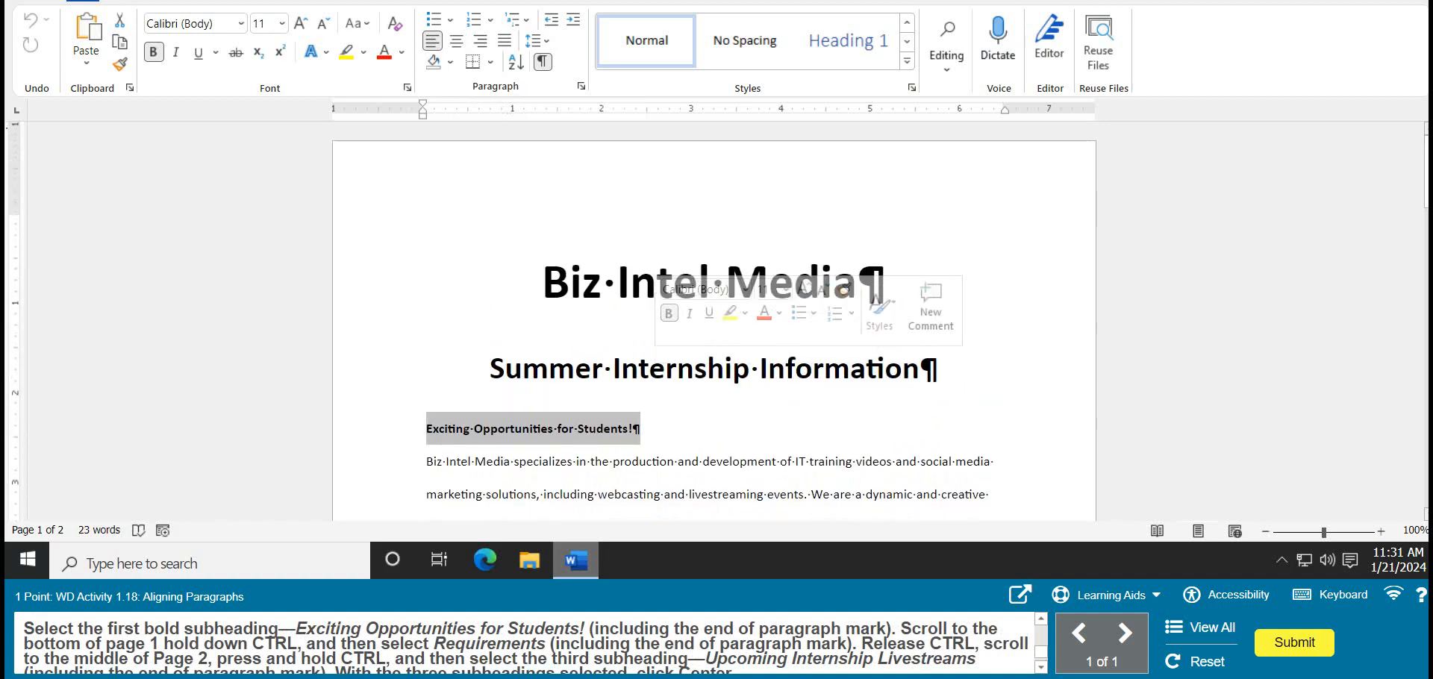
scroll(713, 321, down, 5)
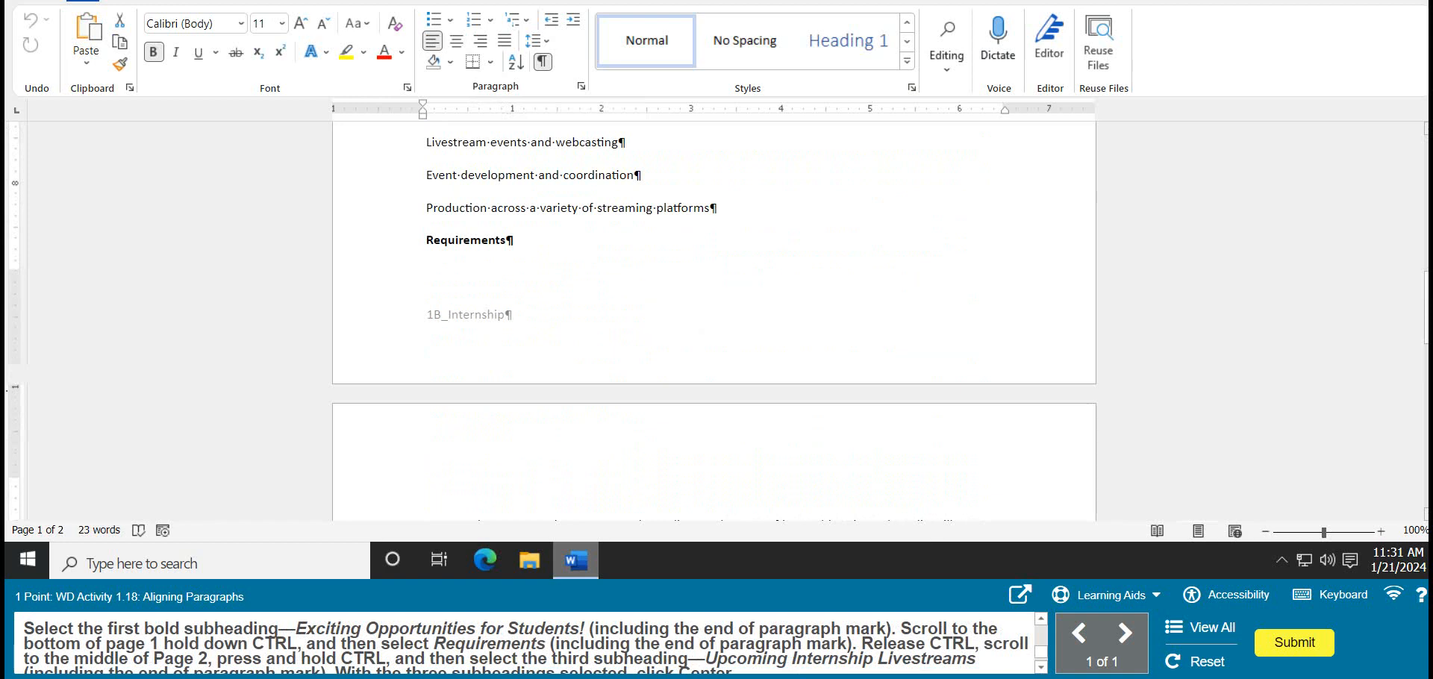
drag(426, 240, 513, 239)
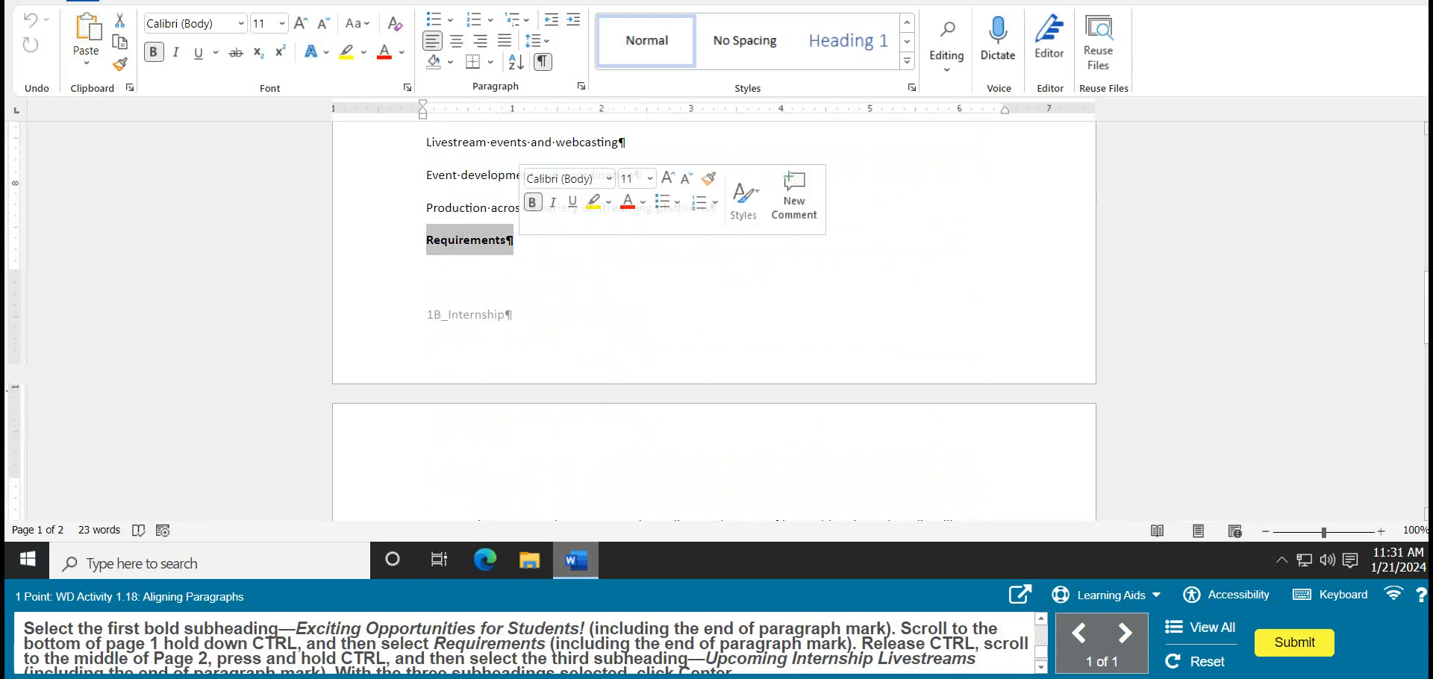
scroll(713, 321, up, 10)
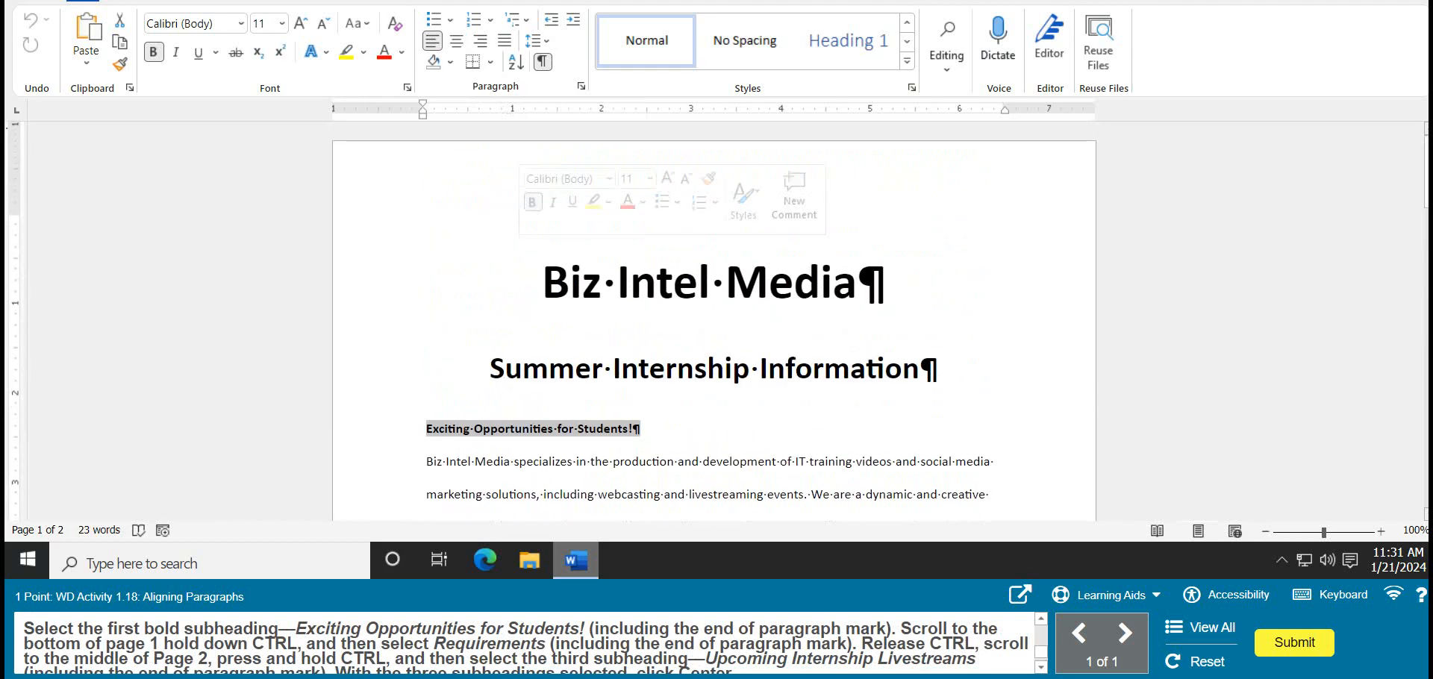
scroll(713, 321, down, 4)
scroll(713, 321, down, 15)
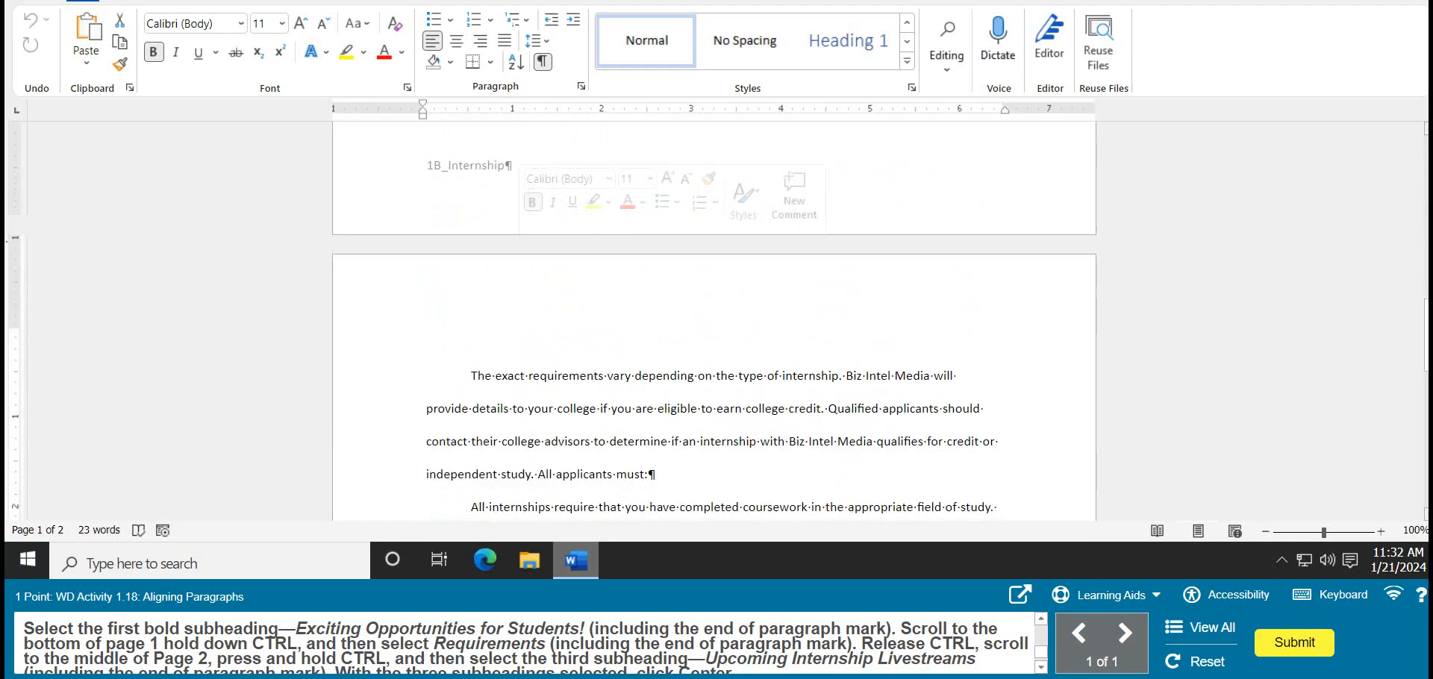
scroll(713, 321, down, 4)
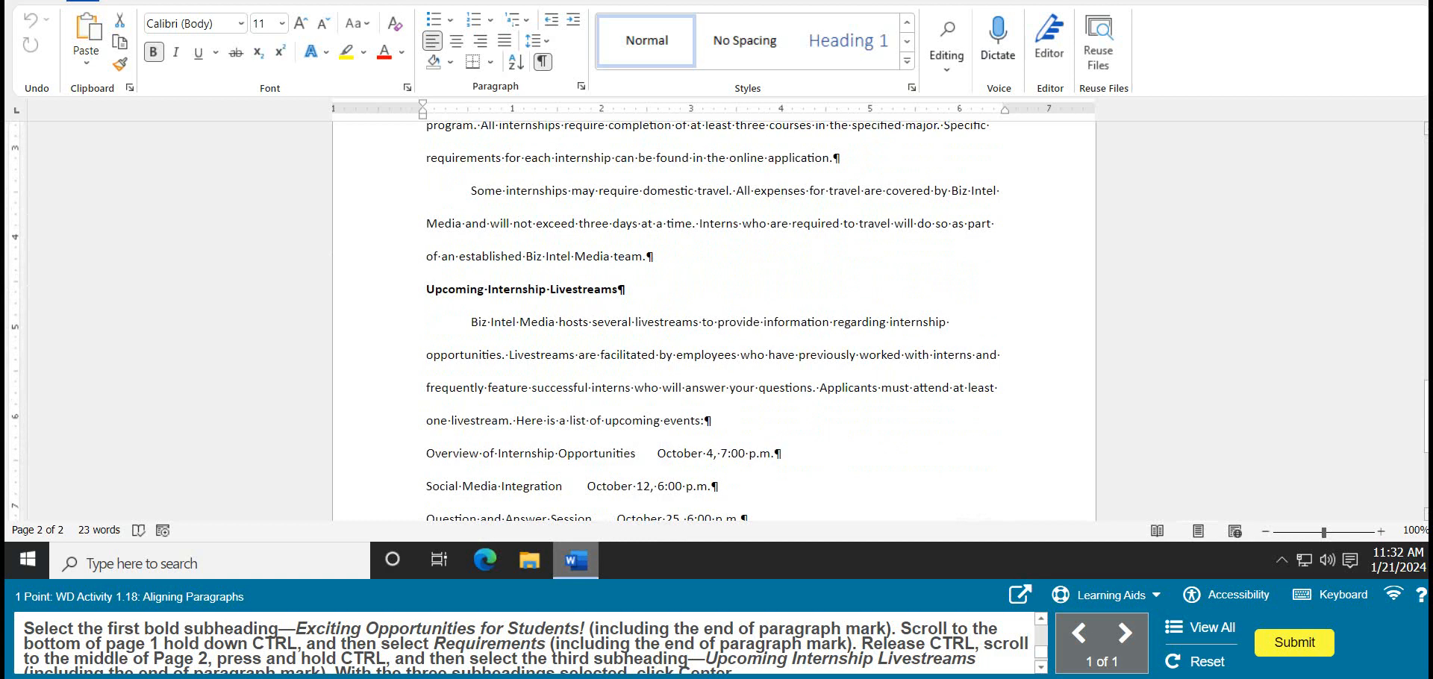
drag(426, 289, 627, 291)
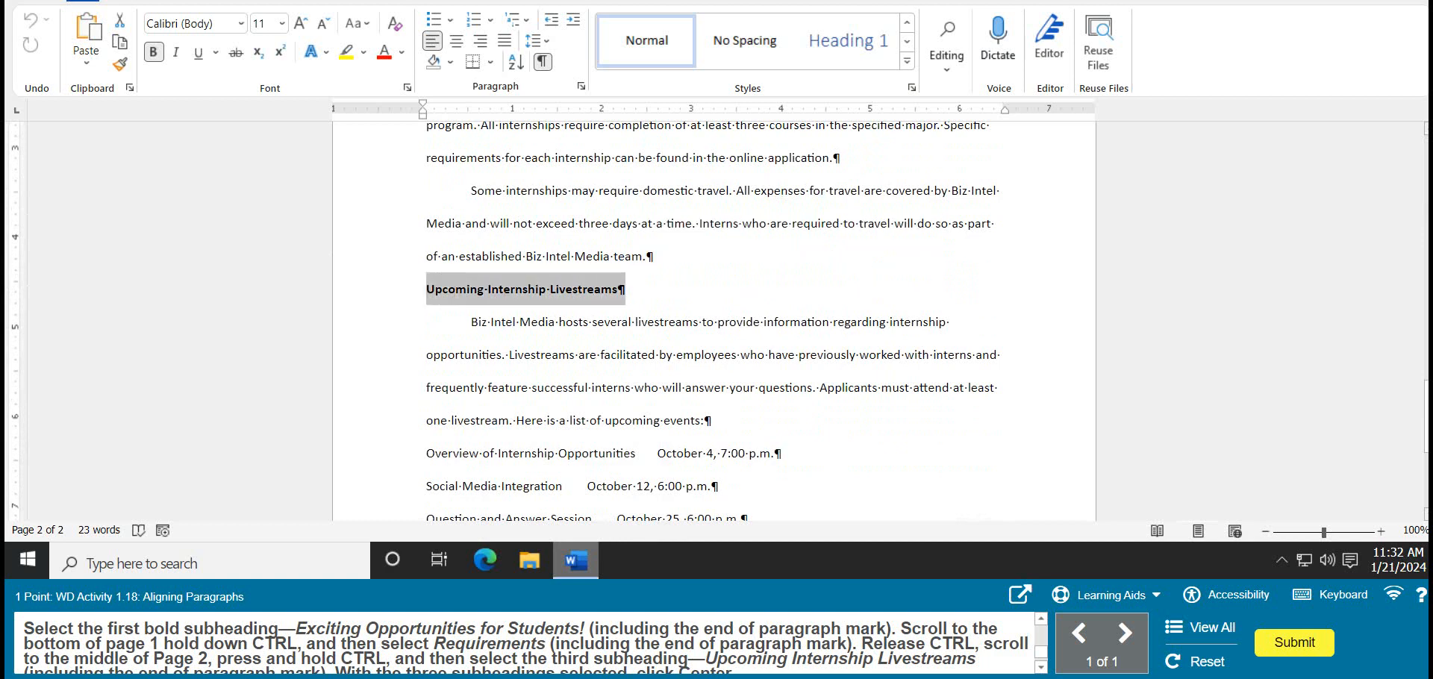
scroll(714, 321, up, 20)
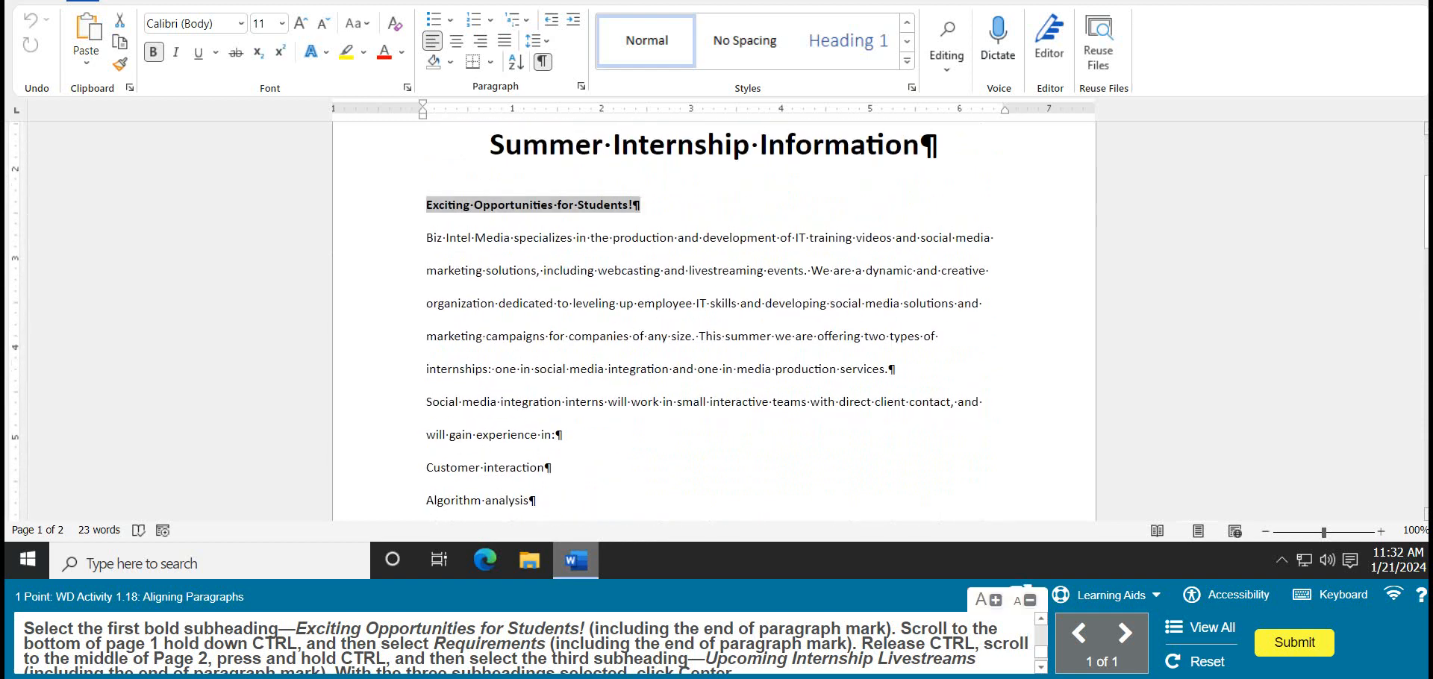
scroll(523, 641, down, 1)
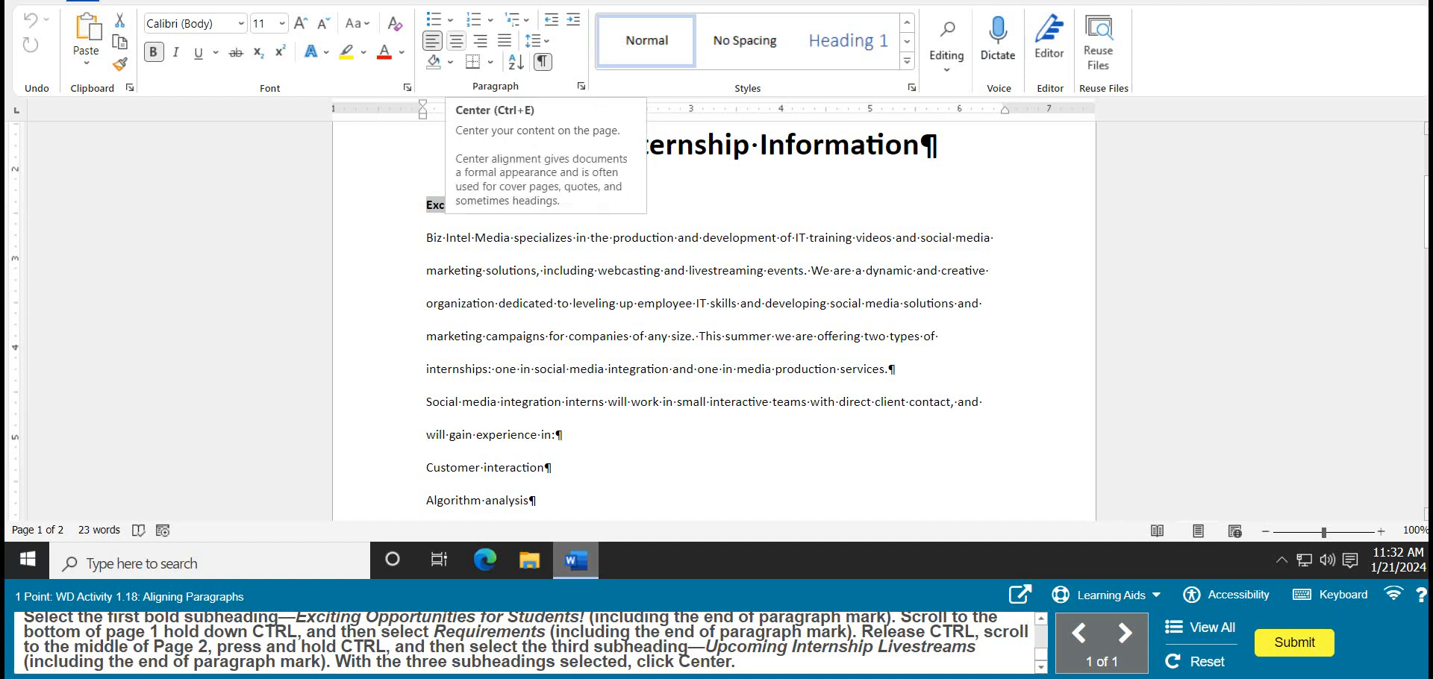
click(457, 41)
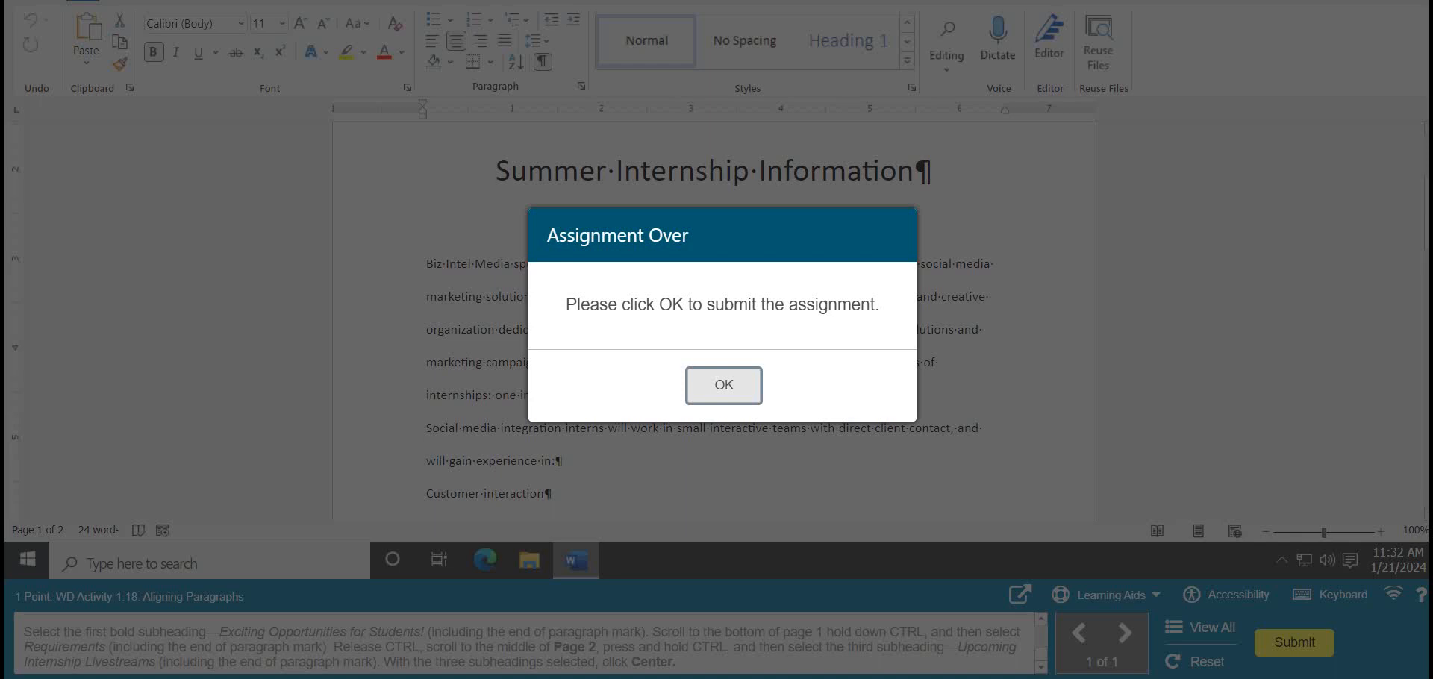
click(724, 385)
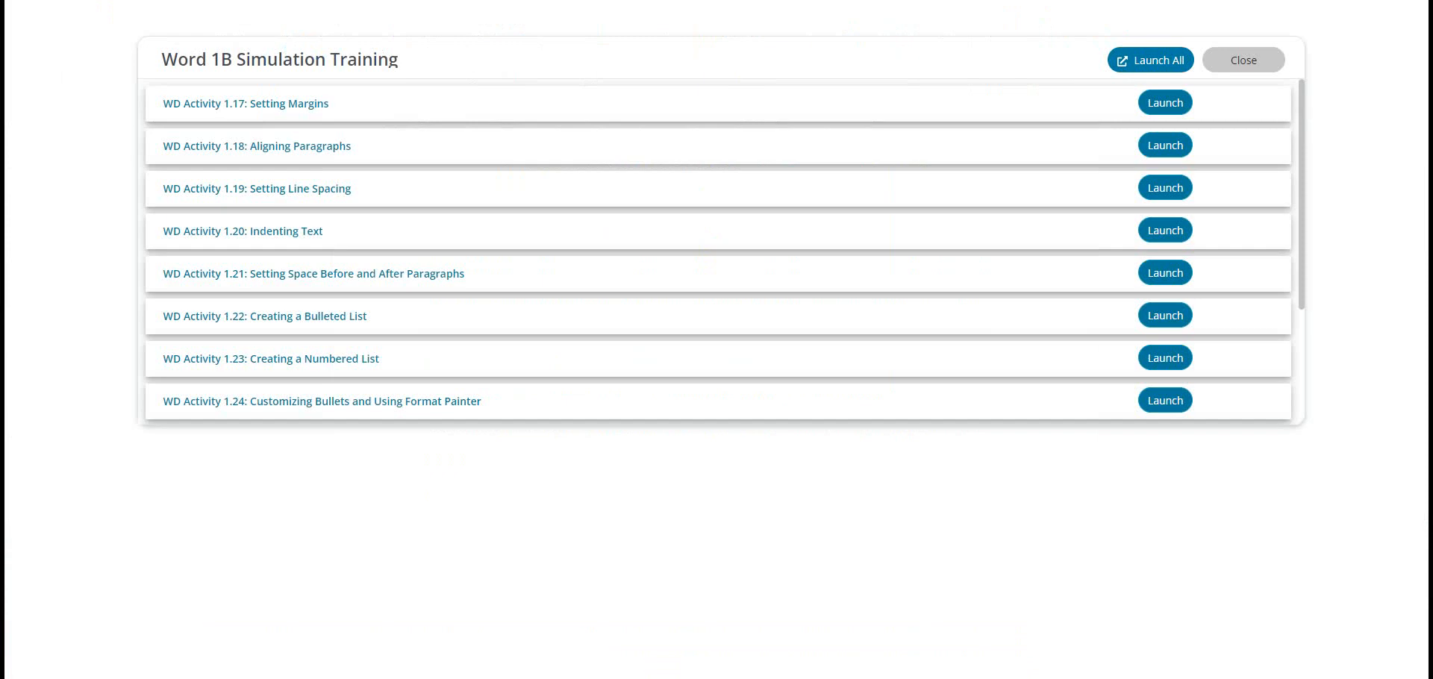
Step: Launch the Setting Line Spacing training activity, set the line spacing of all the document text to 1.5, and submit the activity
click(1151, 60)
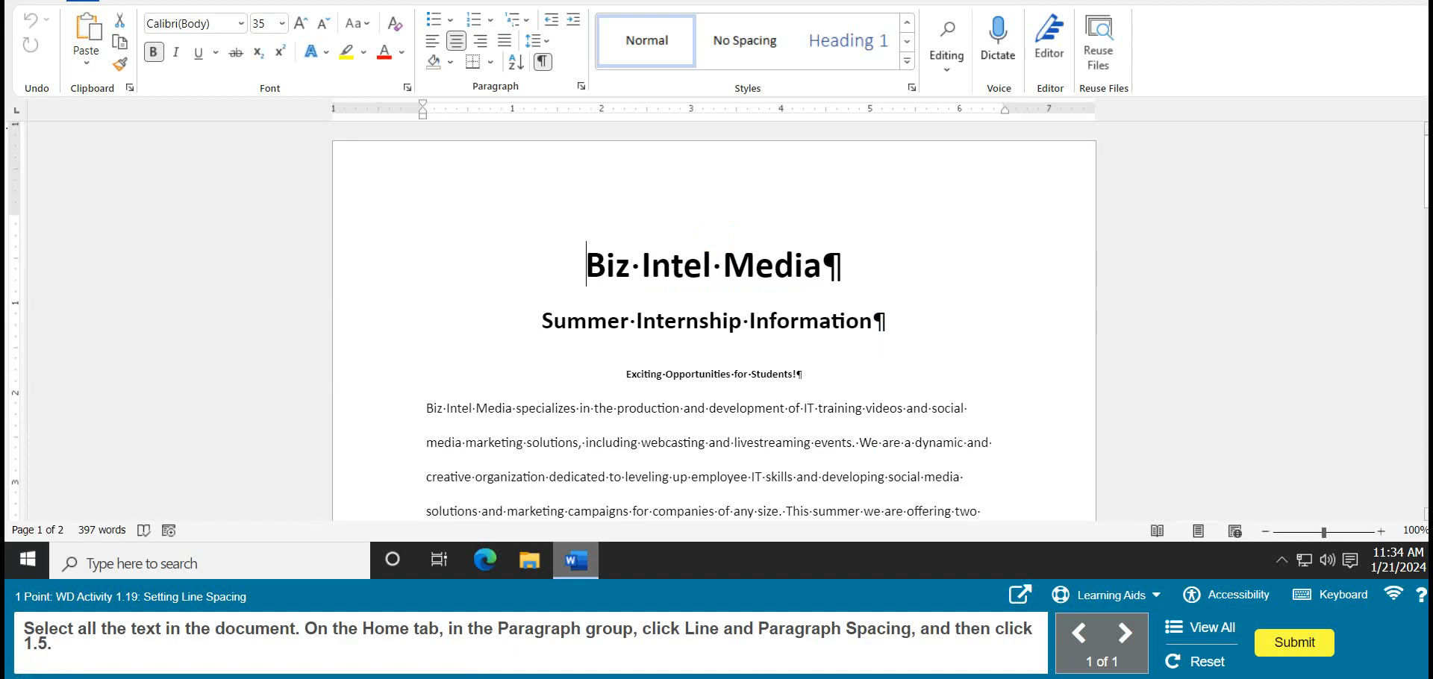
key(ctrl+a)
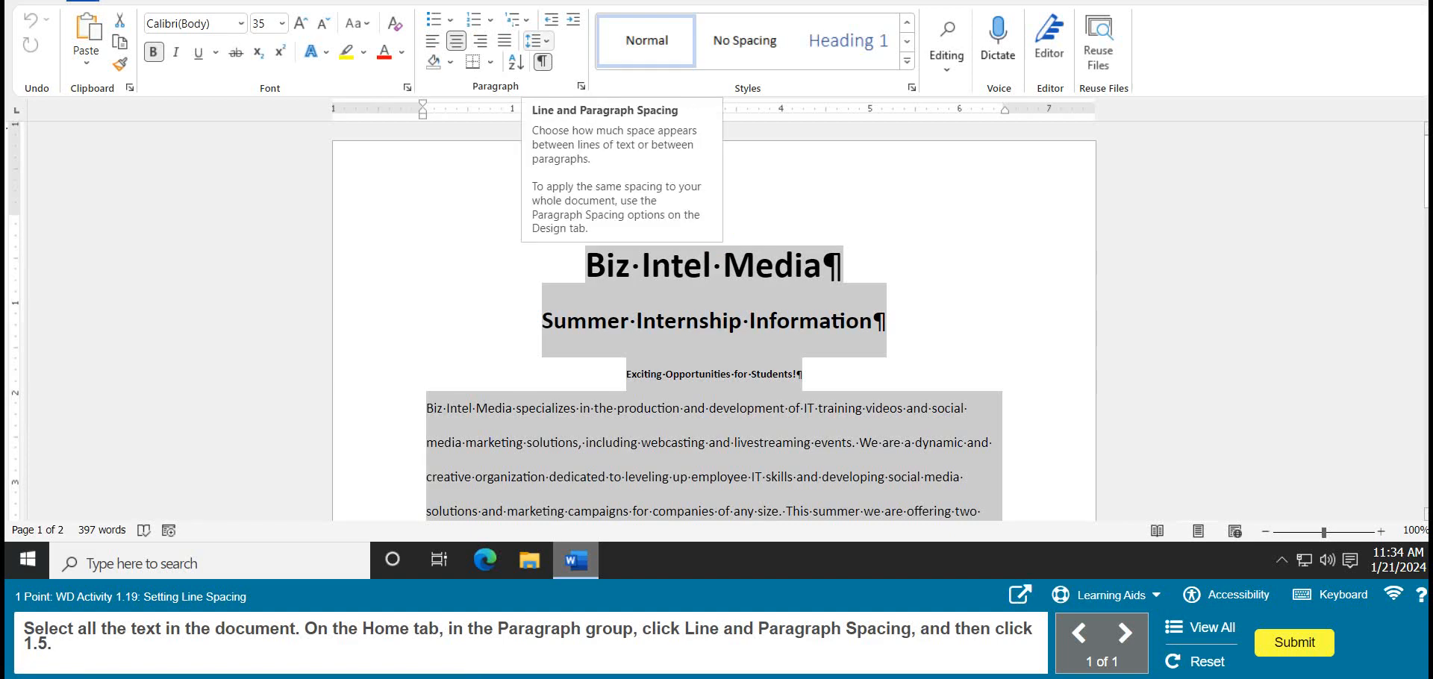
click(537, 40)
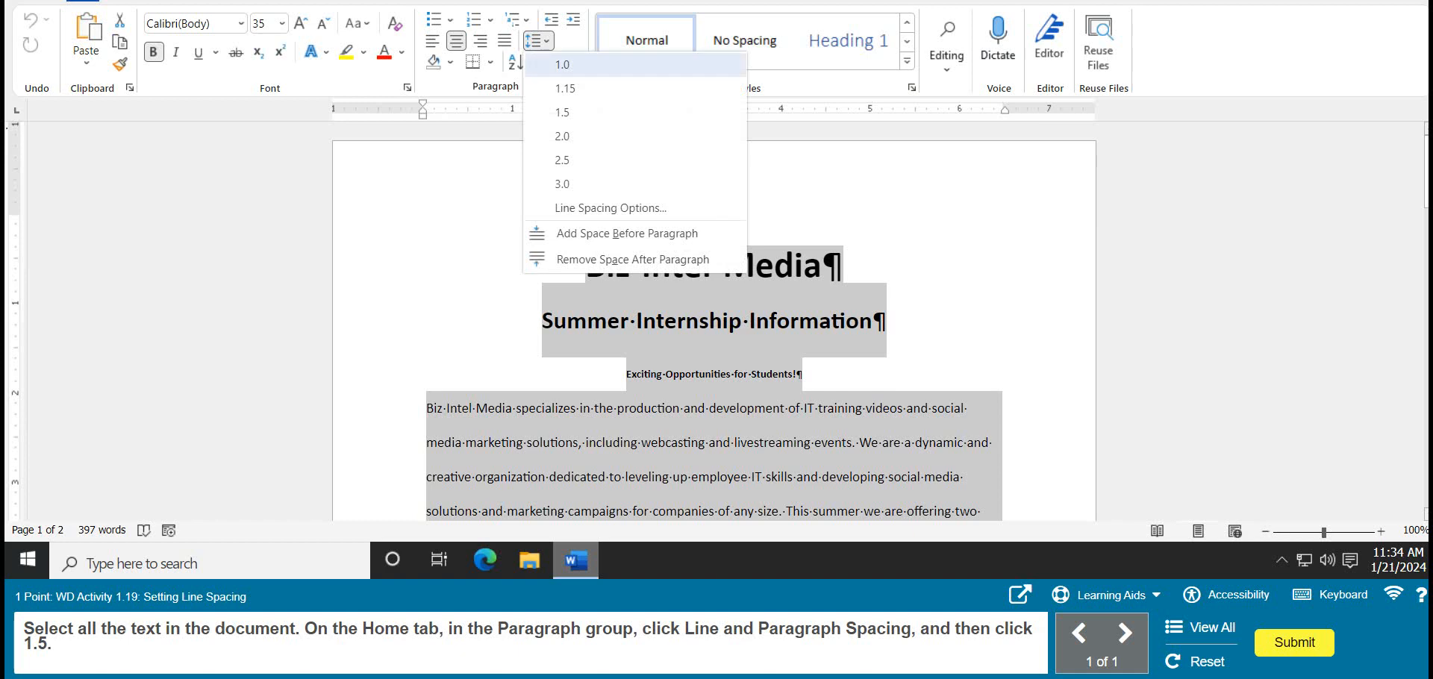
click(562, 112)
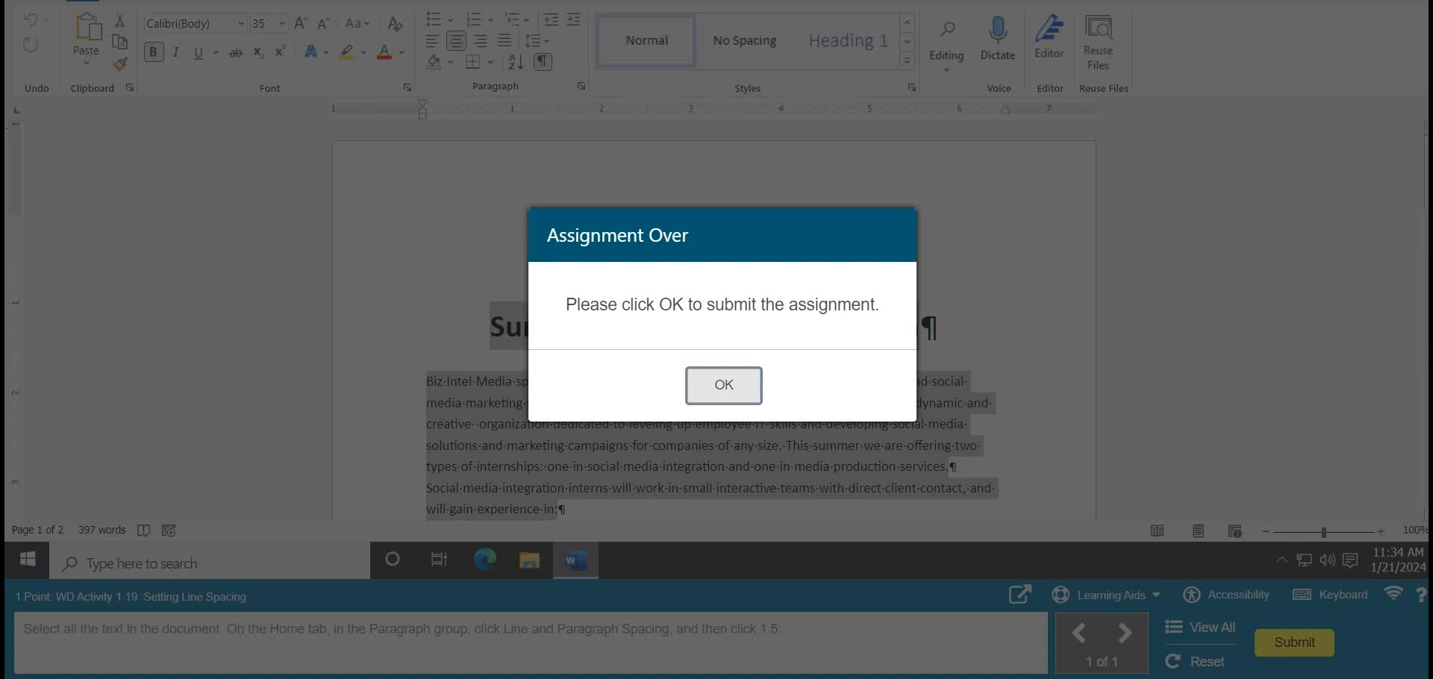
click(724, 385)
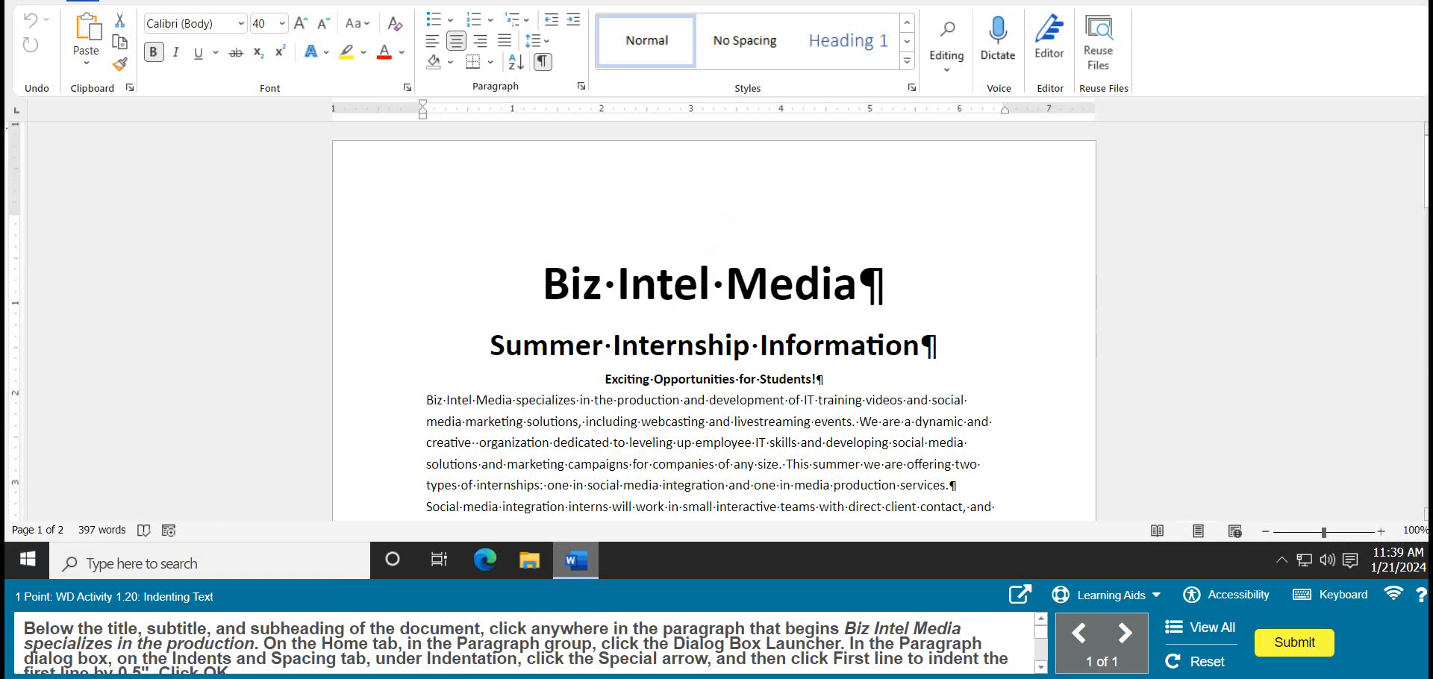
Step: Apply a 0.5" first line indent to the paragraphs beginning "Biz Intel Media specializes" and "Social media integration"
click(493, 400)
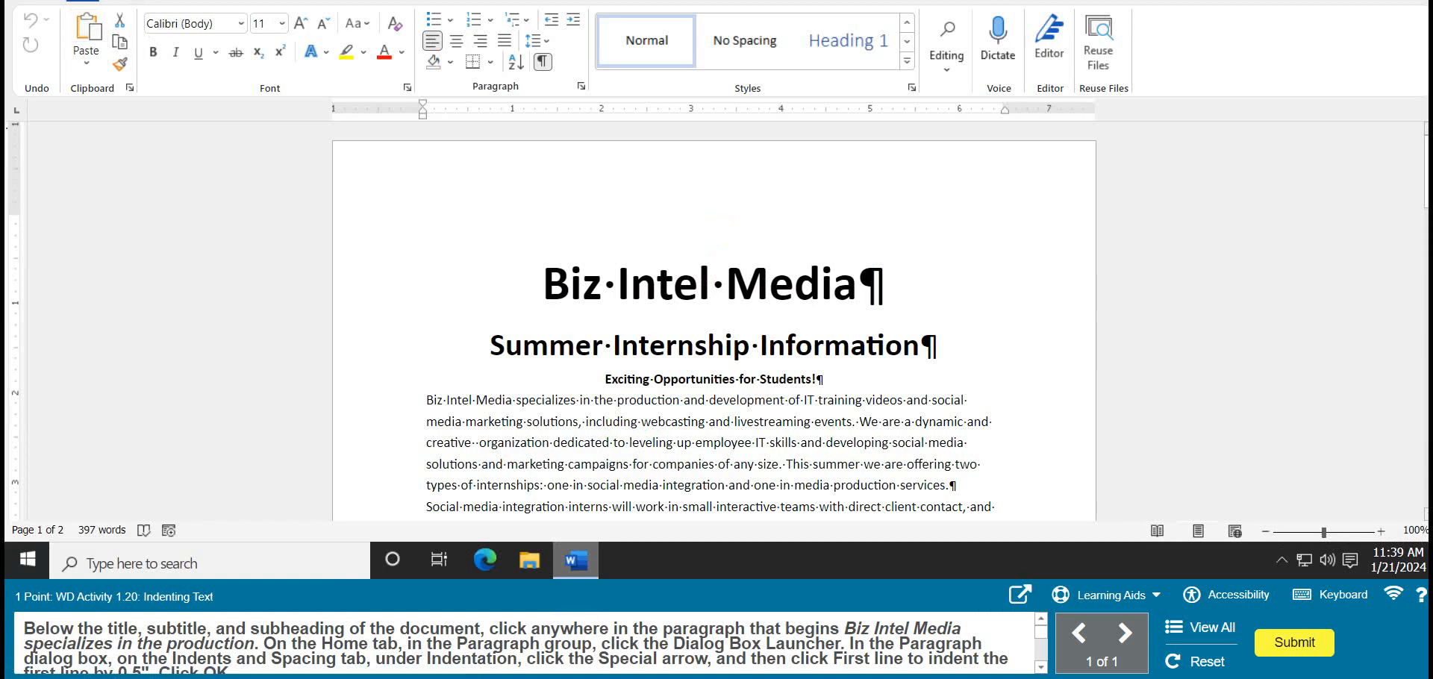
click(580, 86)
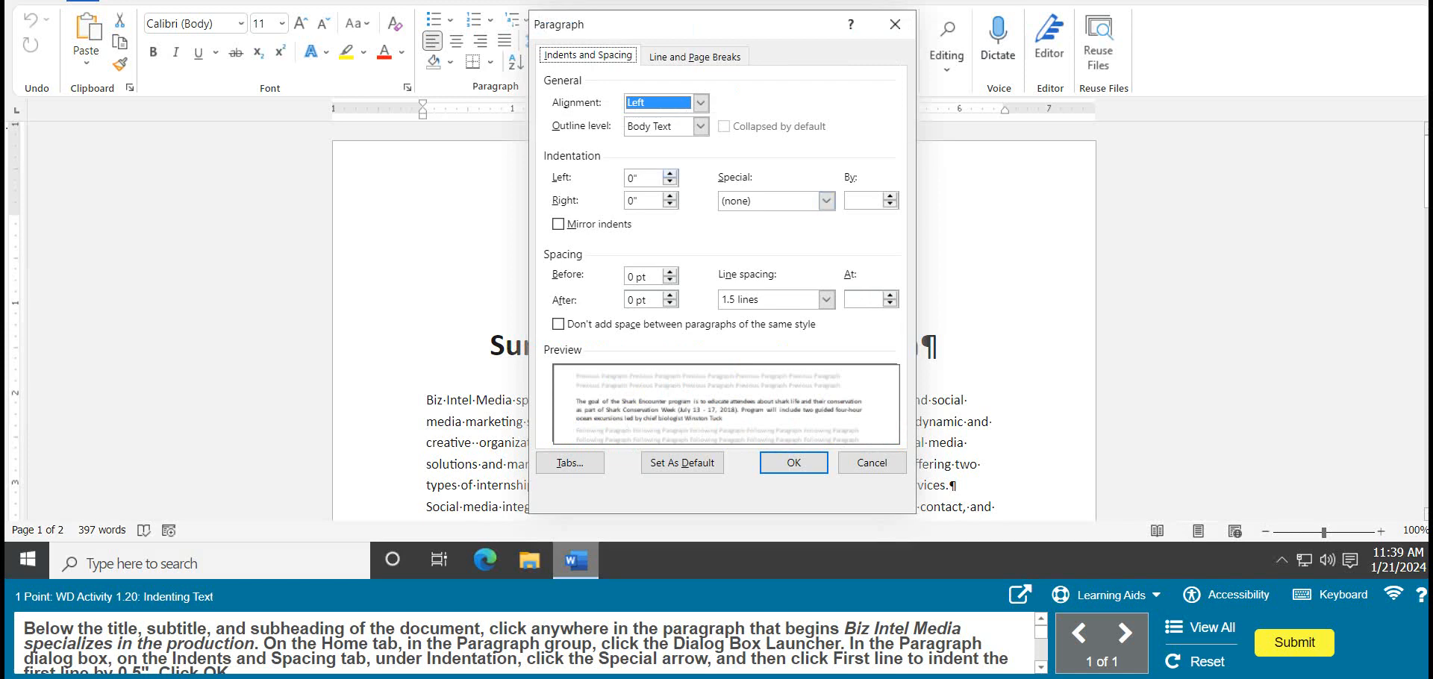
click(826, 201)
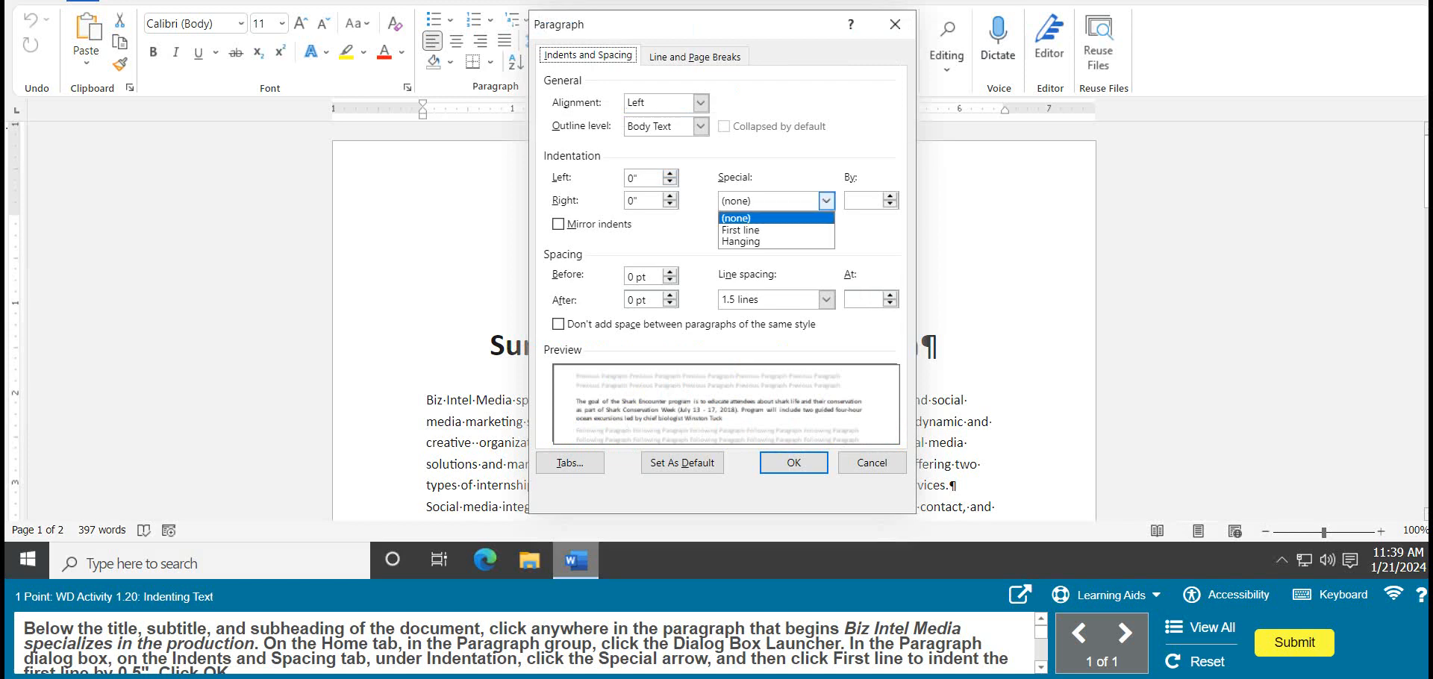
click(738, 230)
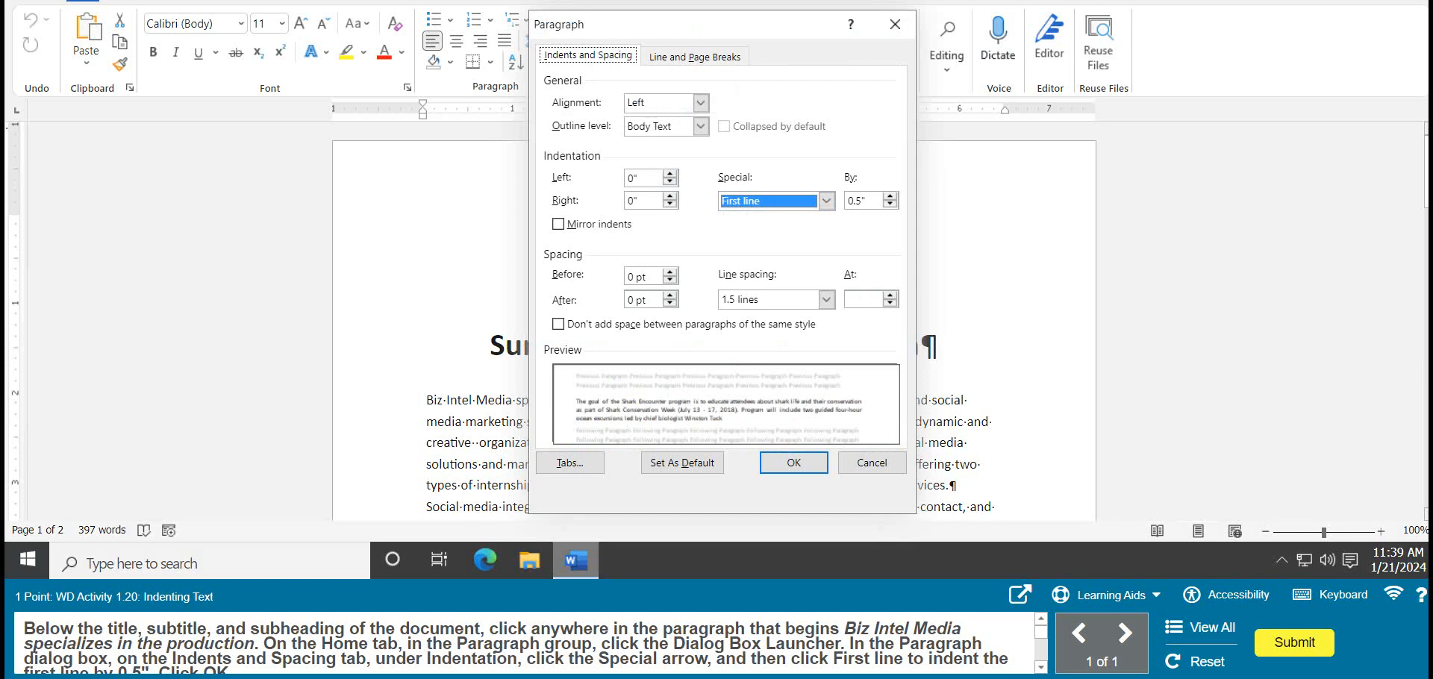
click(793, 463)
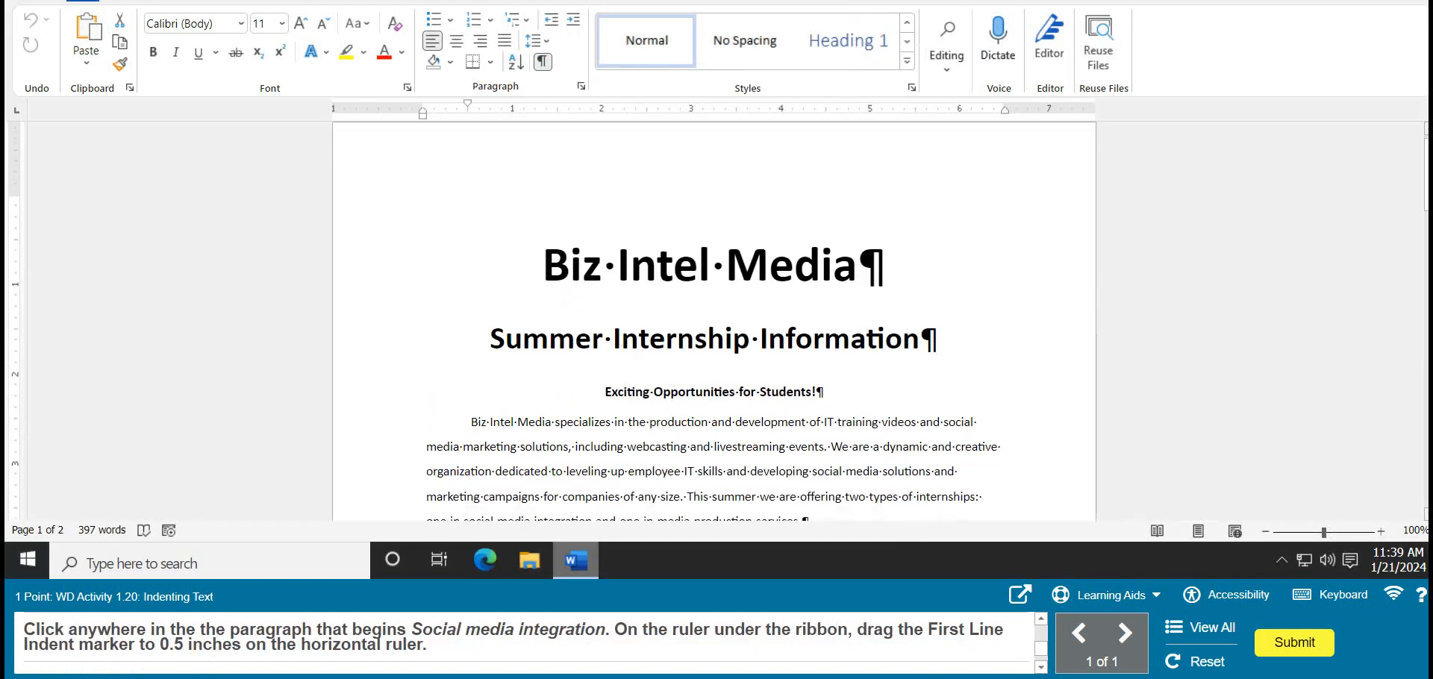
scroll(714, 321, down, 5)
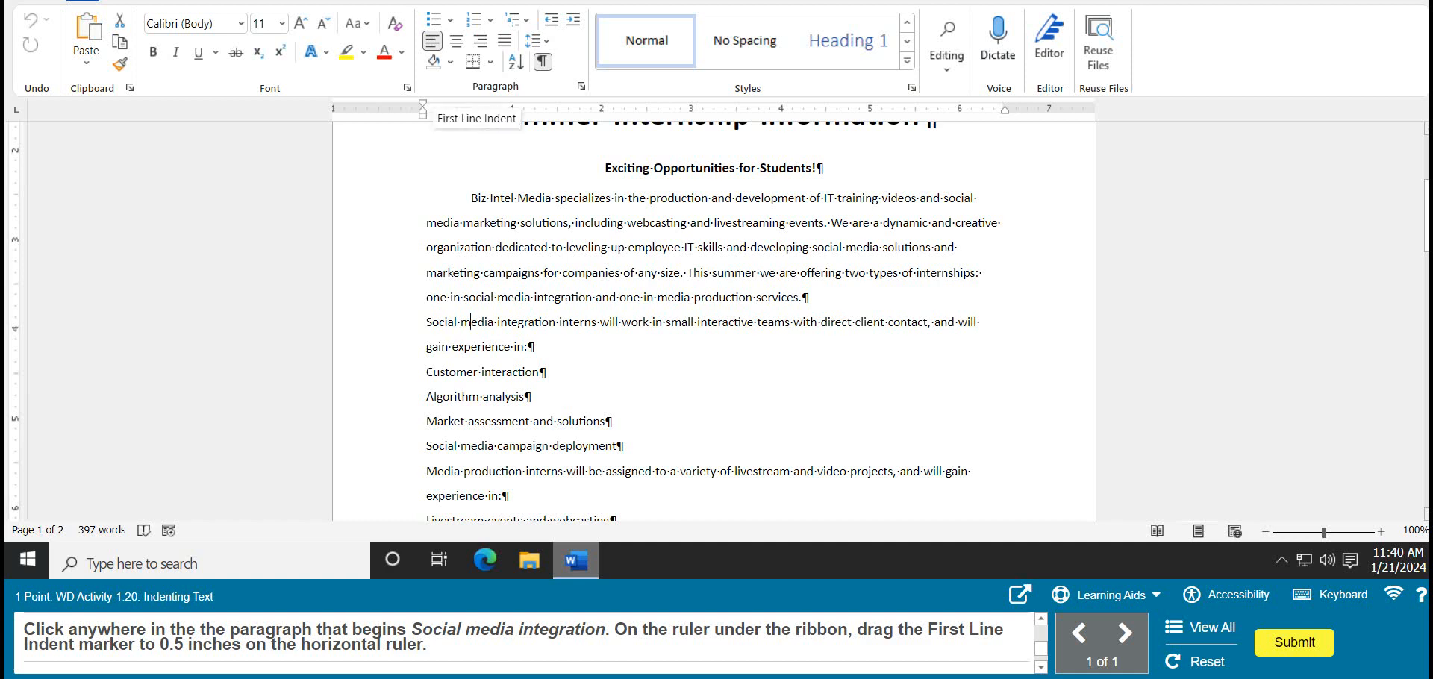
drag(422, 105, 469, 104)
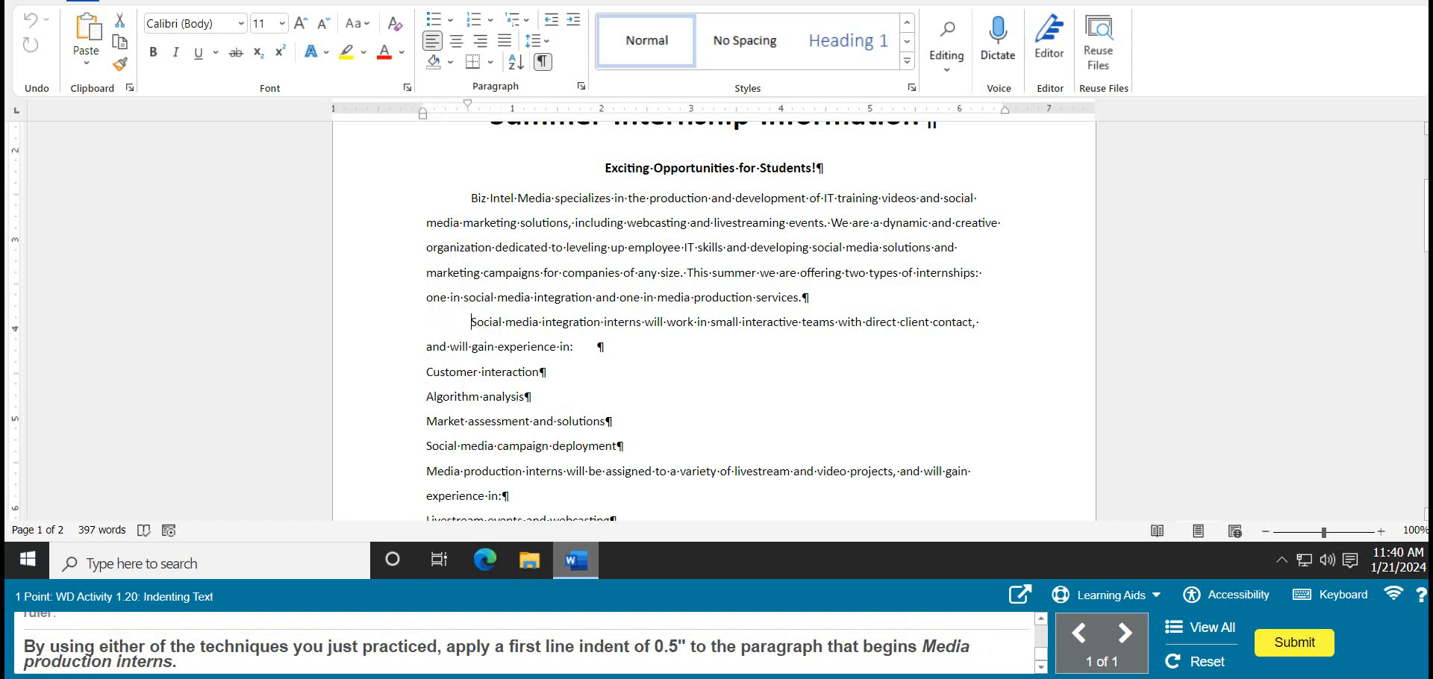
Step: Apply a 0.5" first line indent to the paragraph beginning "Media production interns" and submit the Indenting Text activity
scroll(714, 321, down, 1)
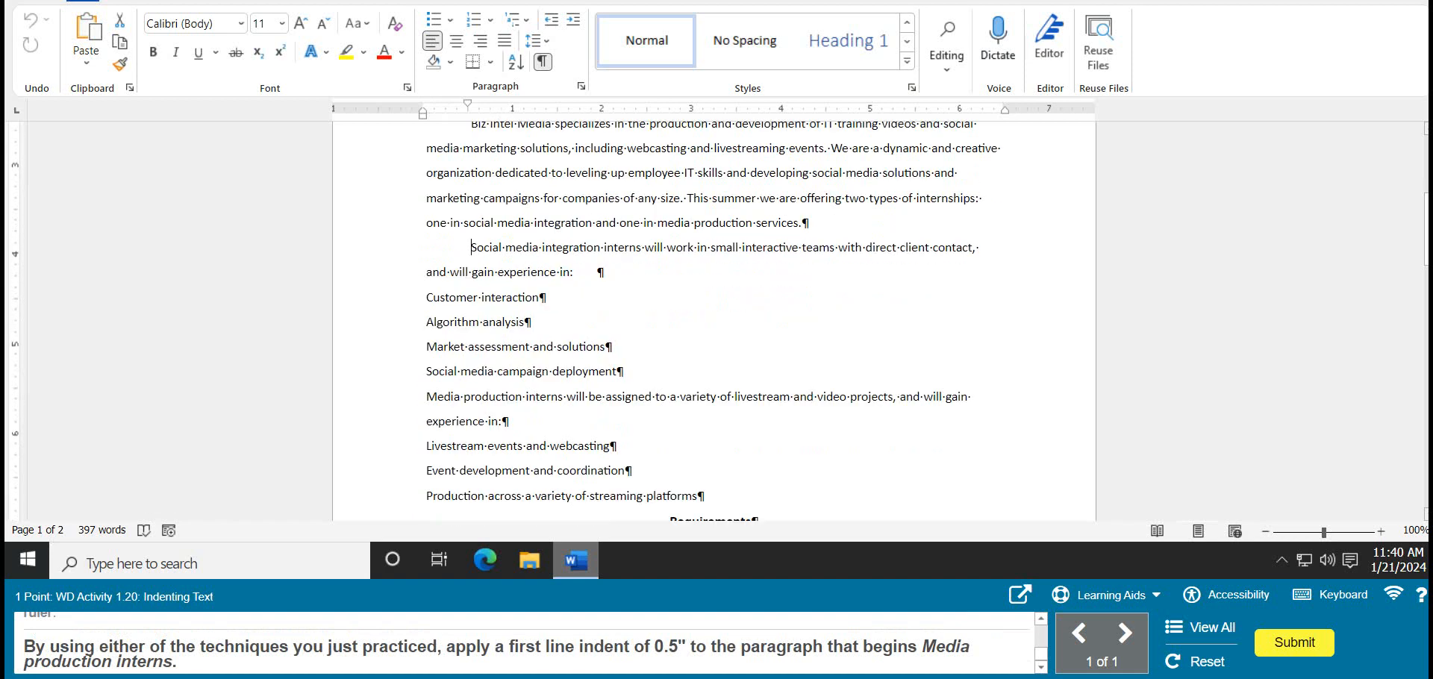
click(494, 396)
click(581, 87)
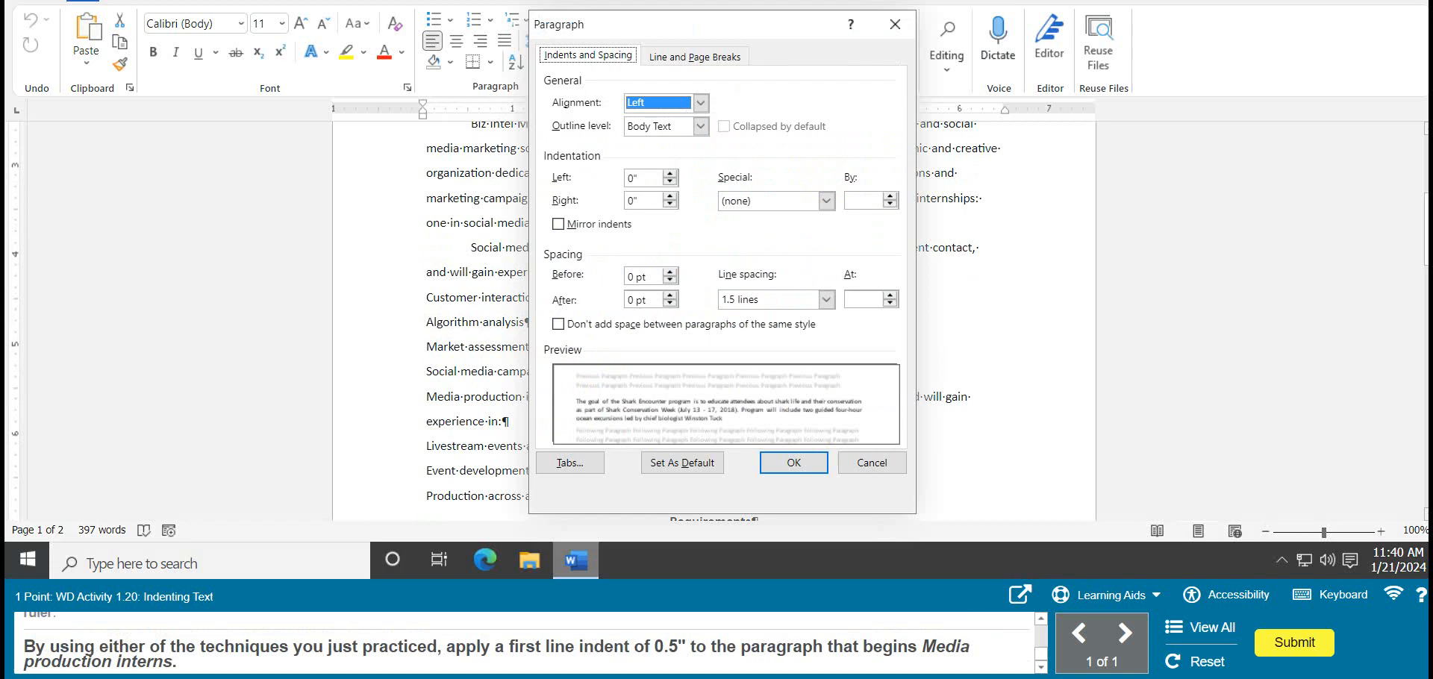
click(826, 201)
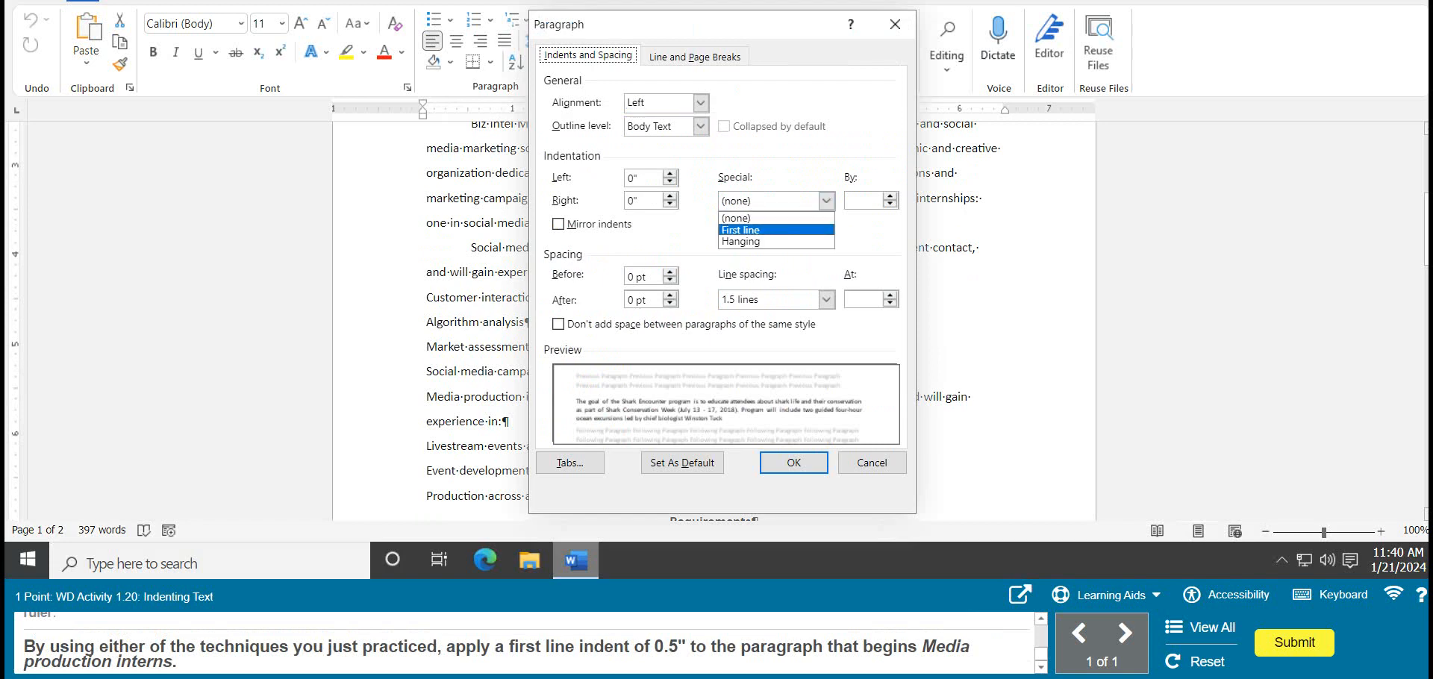
key(Return)
click(793, 463)
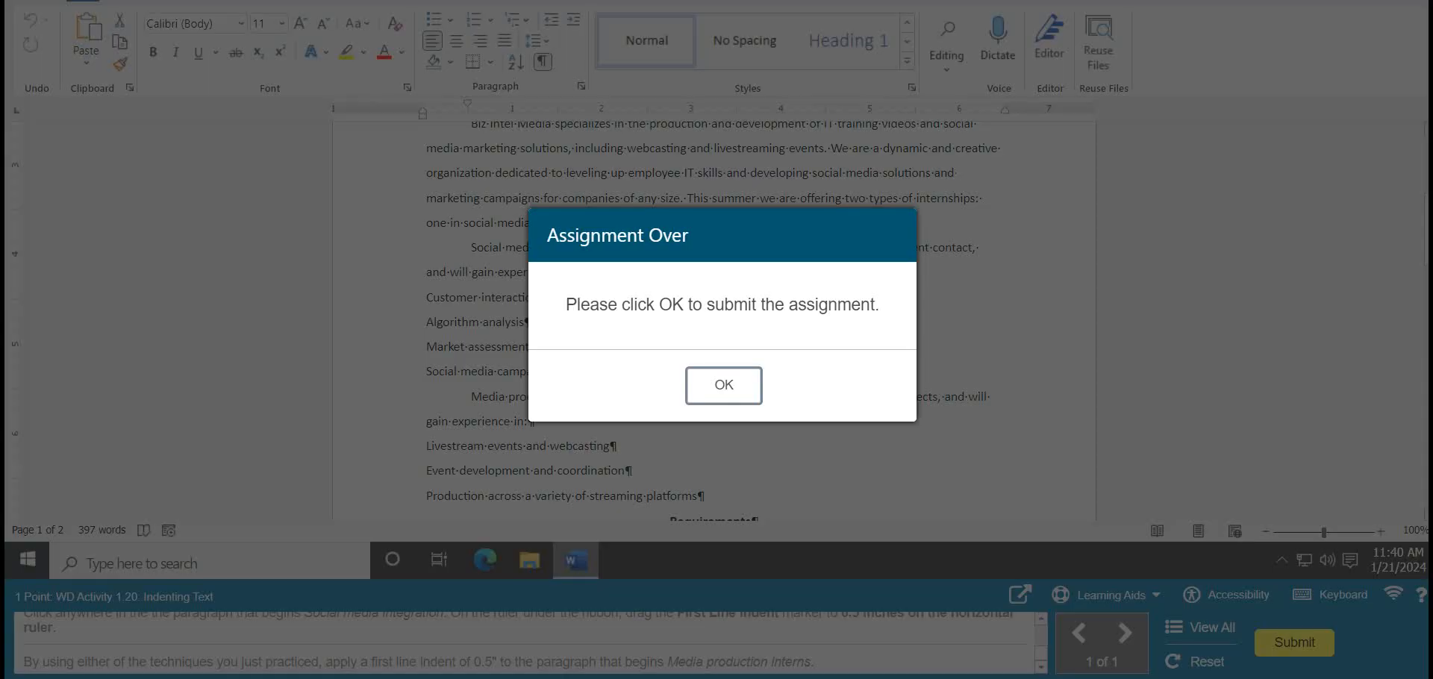
click(724, 385)
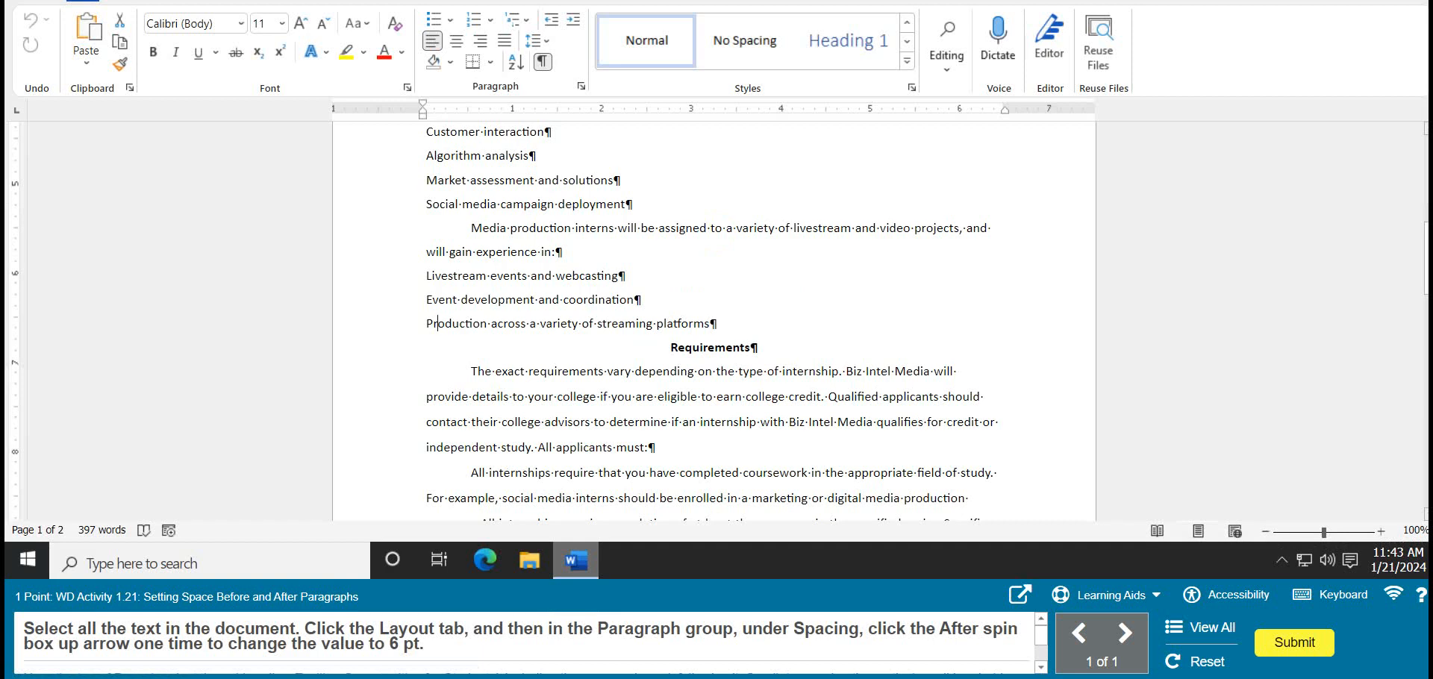
Step: Set the spacing after paragraphs to 6 pt for all the text in the document
key(ctrl+a)
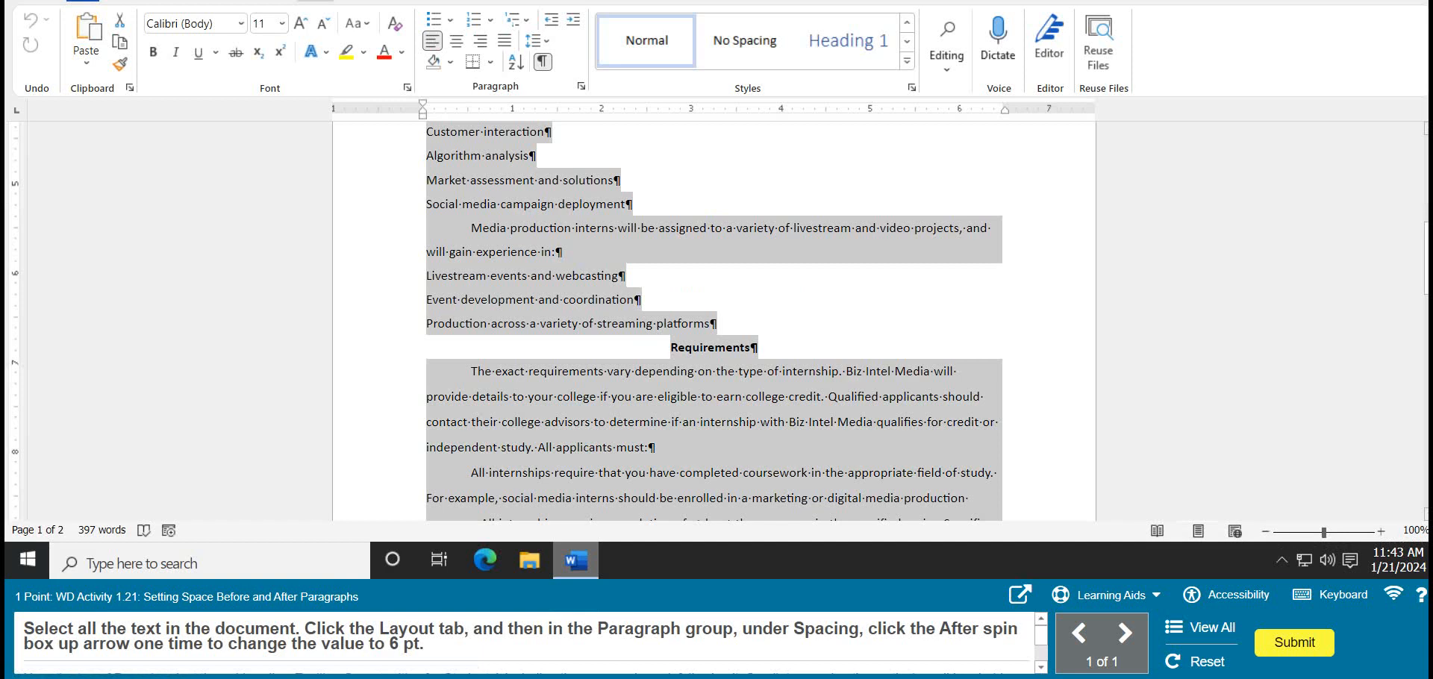
click(315, 1)
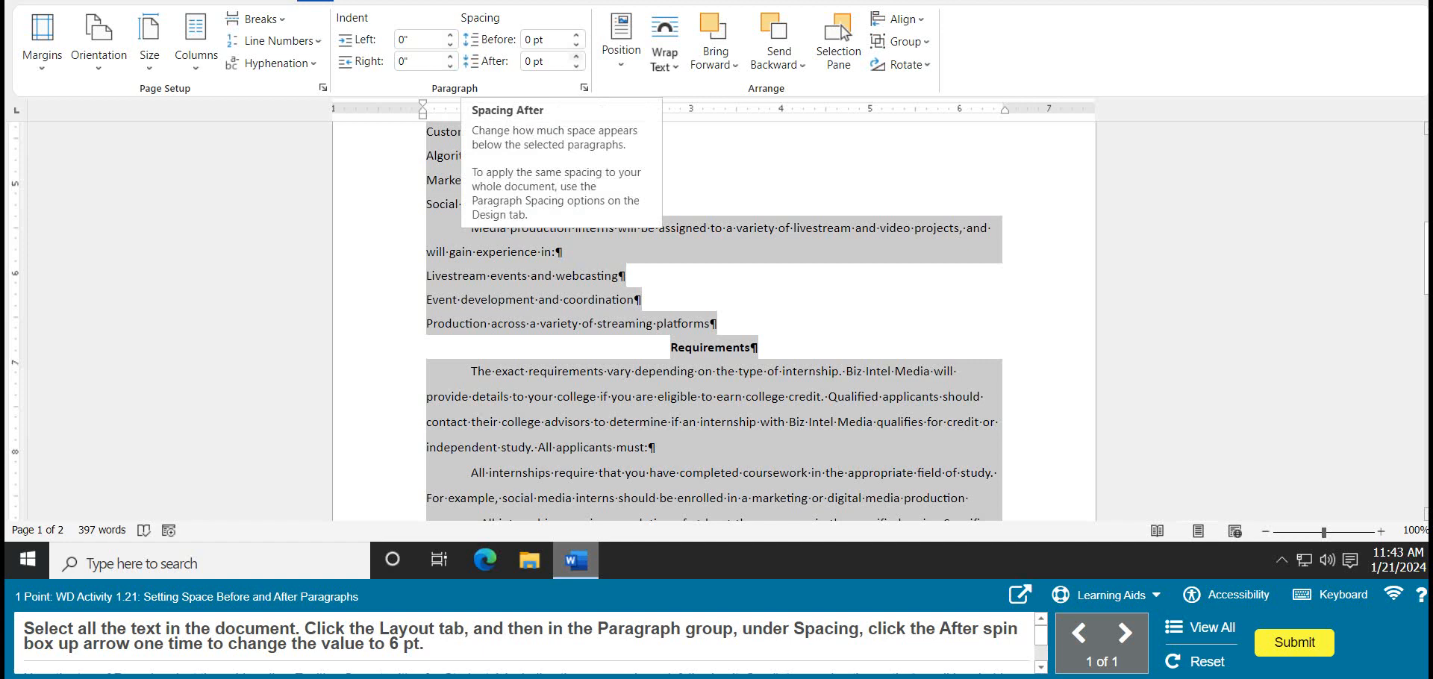
click(576, 56)
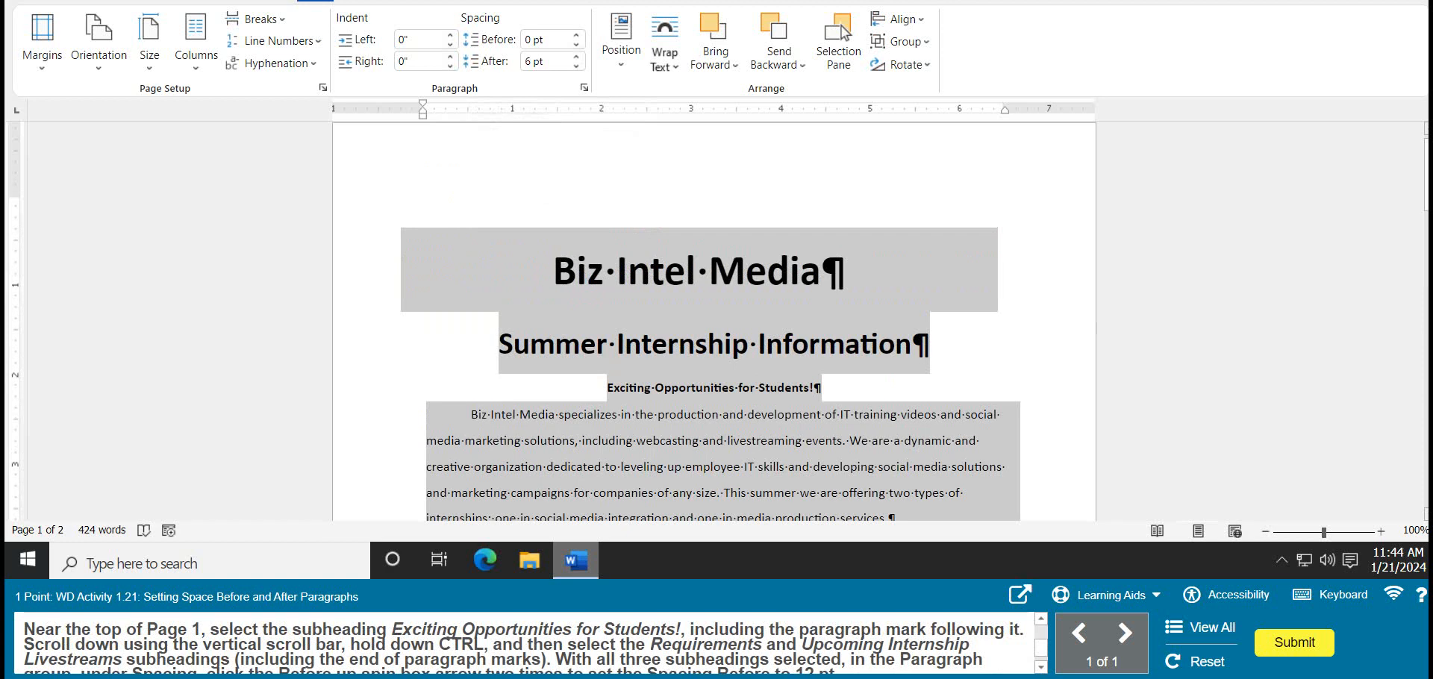
Step: Set the spacing before to 12 pt for the Exciting Opportunities for Students!, Requirements and Upcoming Internship Livestreams subheadings, and submit the activity
click(608, 388)
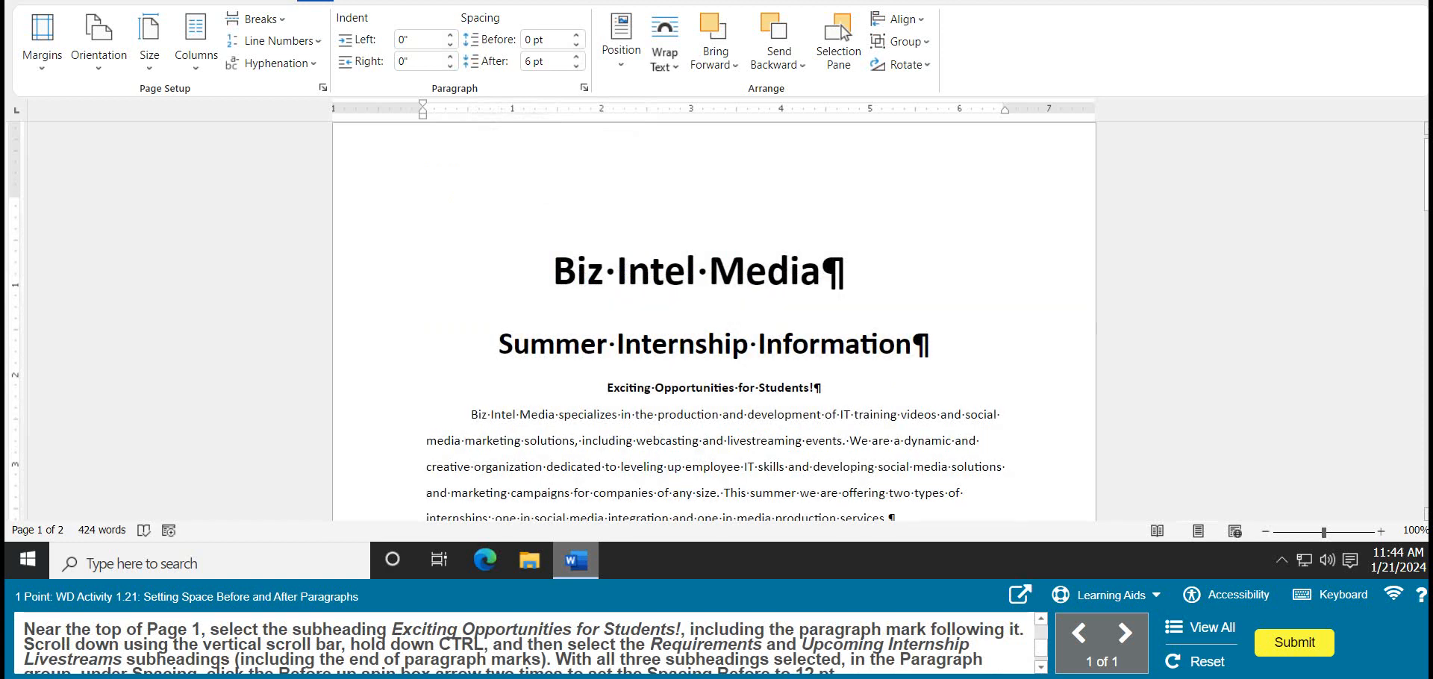
drag(607, 387, 822, 387)
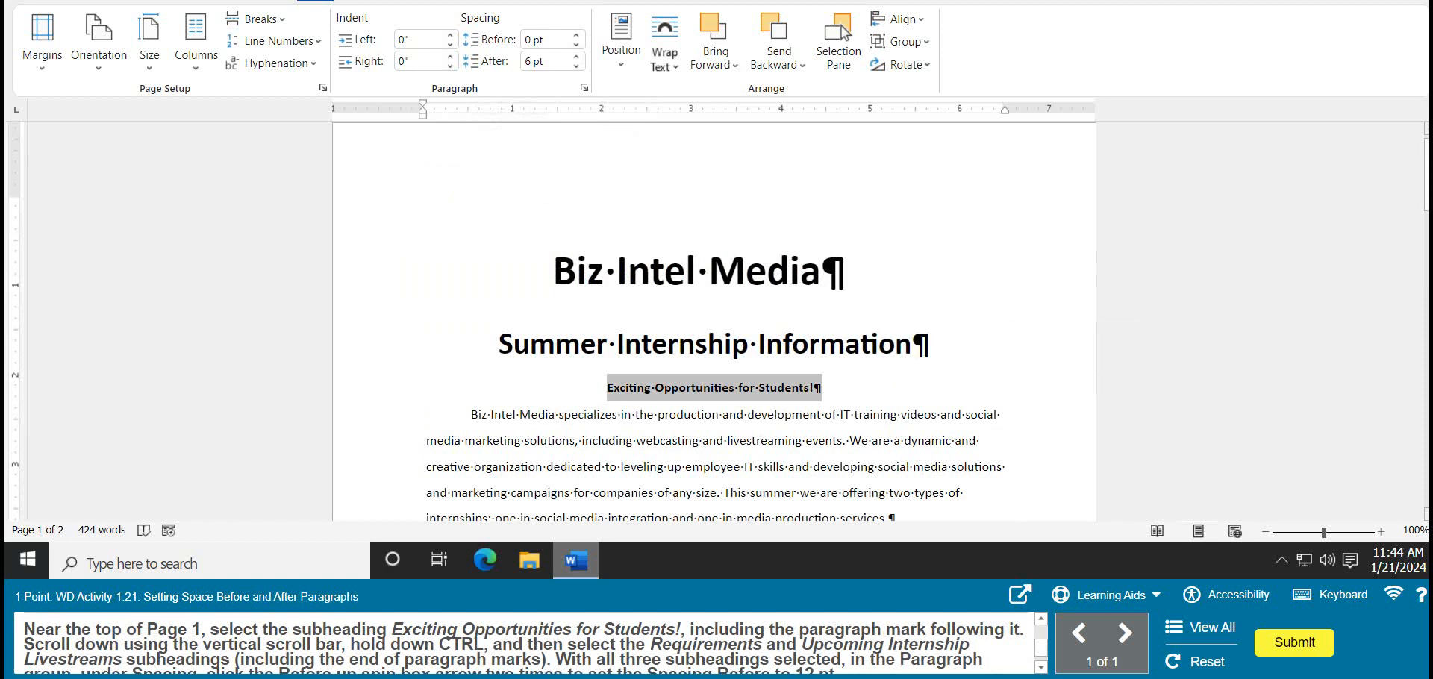
drag(1425, 182, 1426, 291)
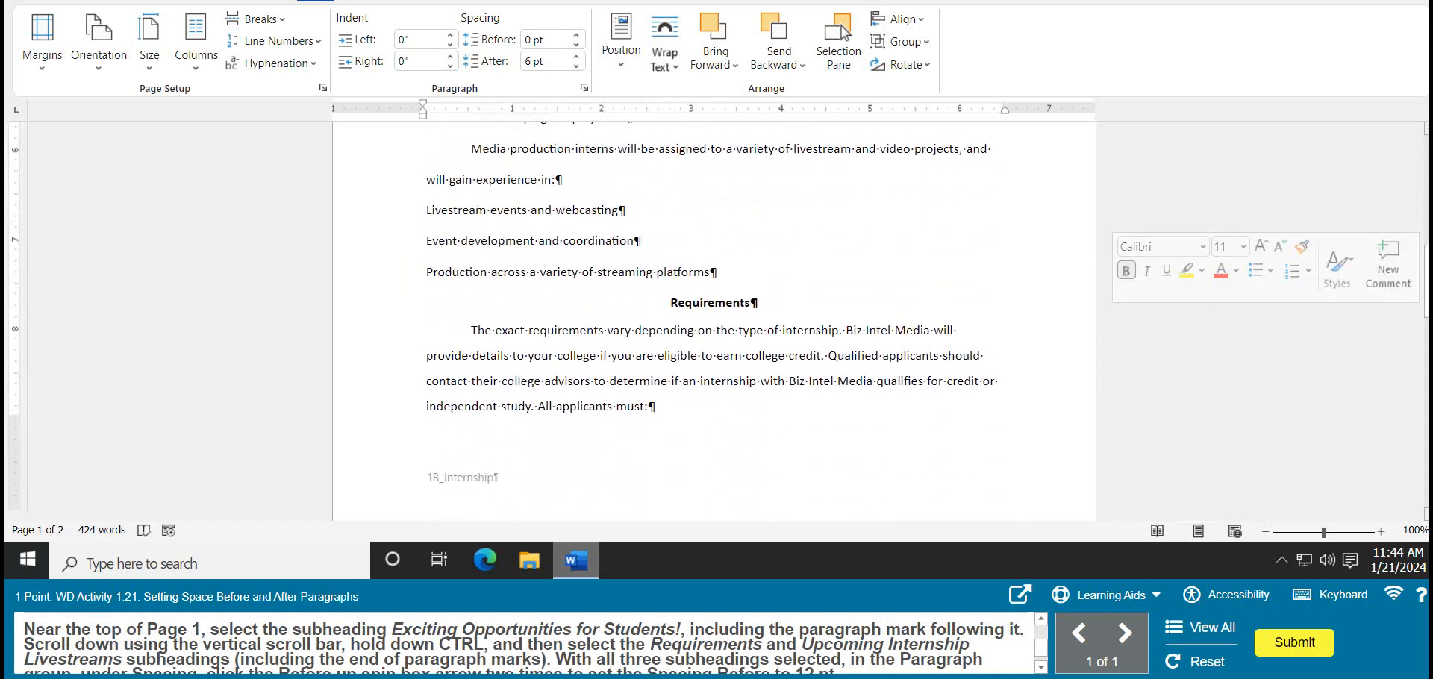
ctrl+triple_click(714, 303)
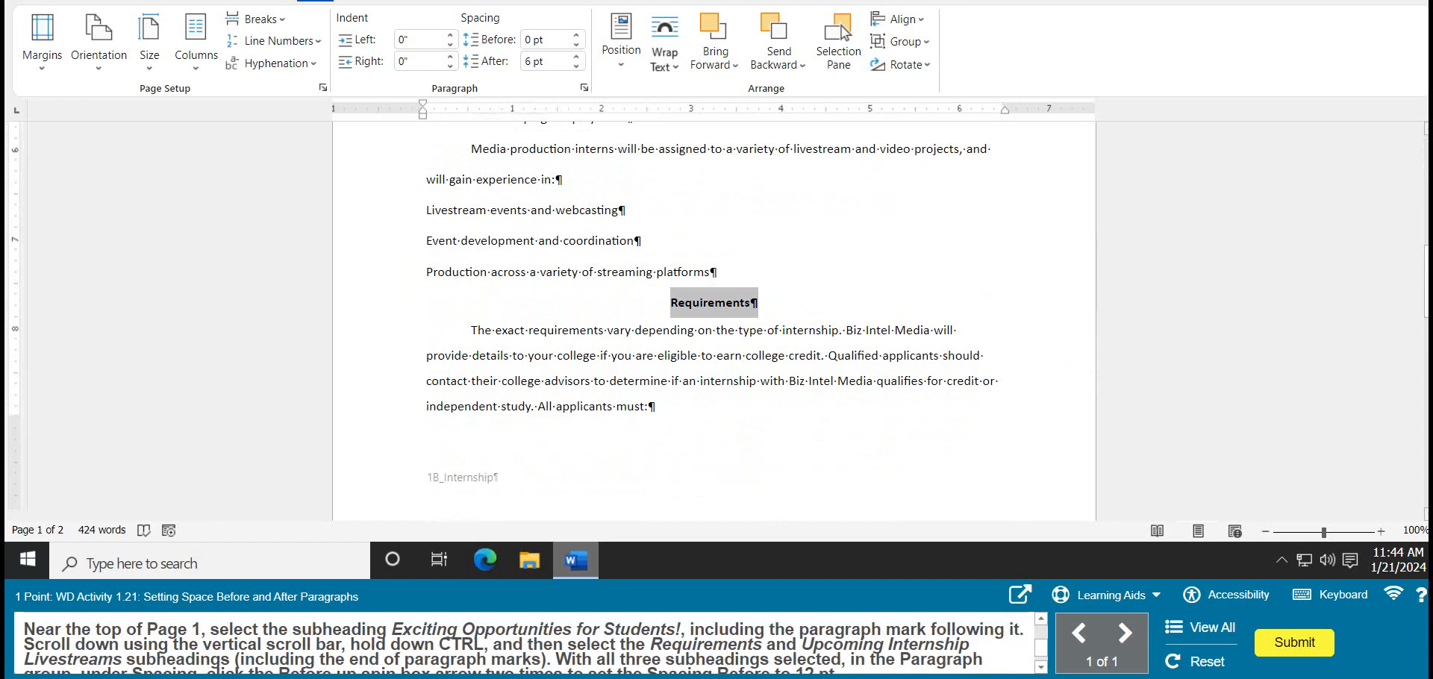
drag(1426, 281, 1425, 377)
drag(613, 331, 815, 331)
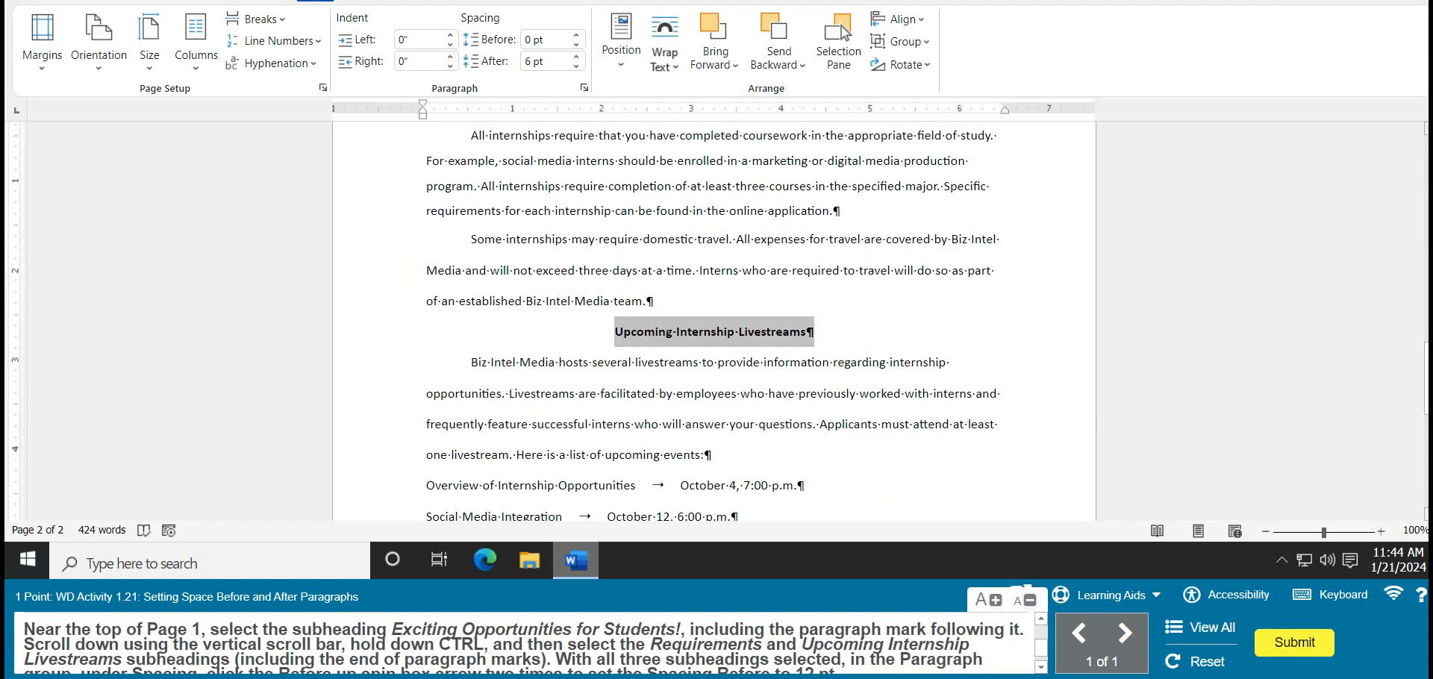
click(1041, 666)
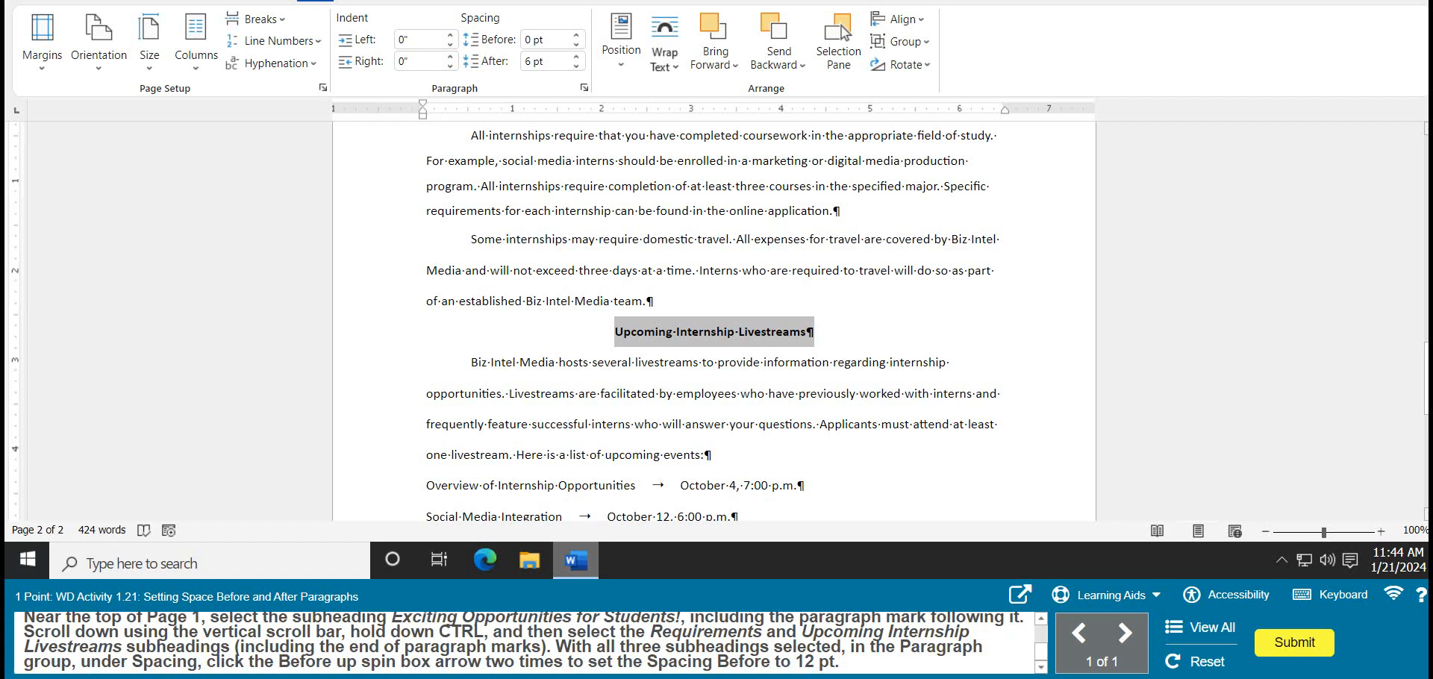
click(576, 34)
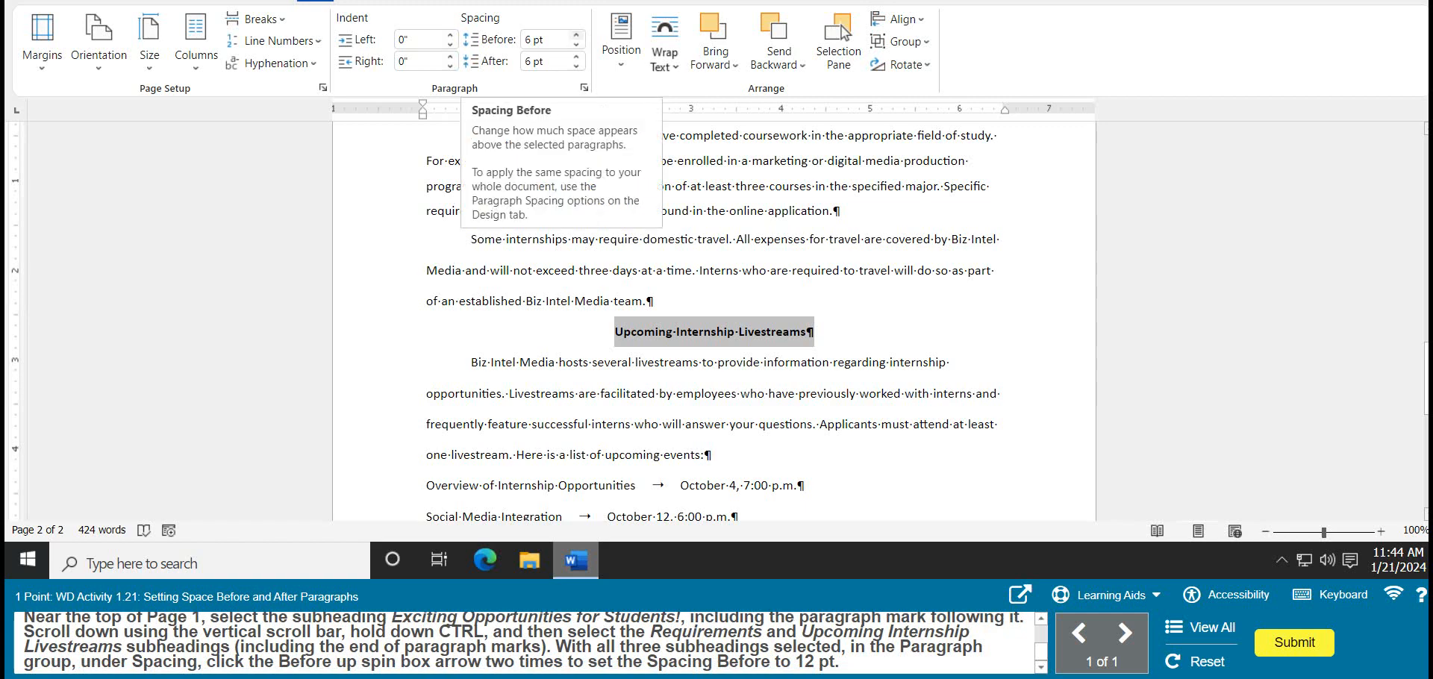
click(576, 34)
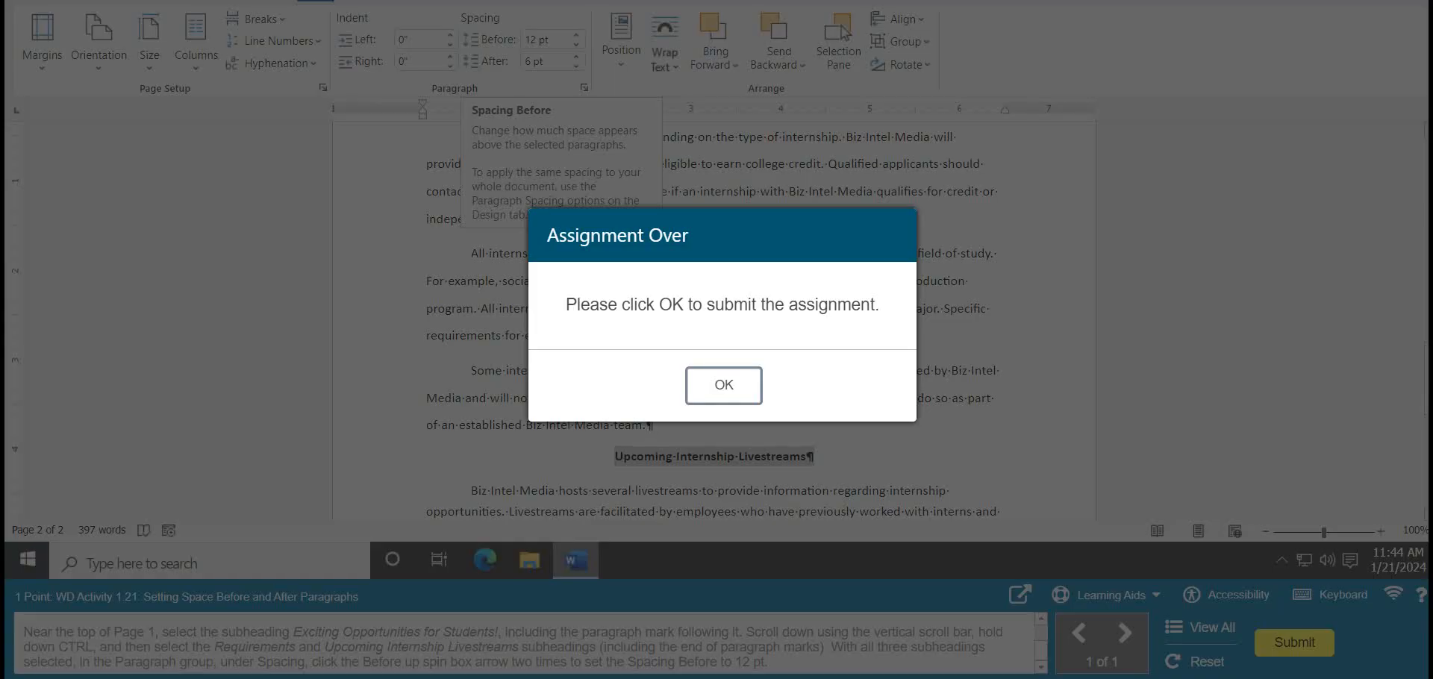
click(724, 385)
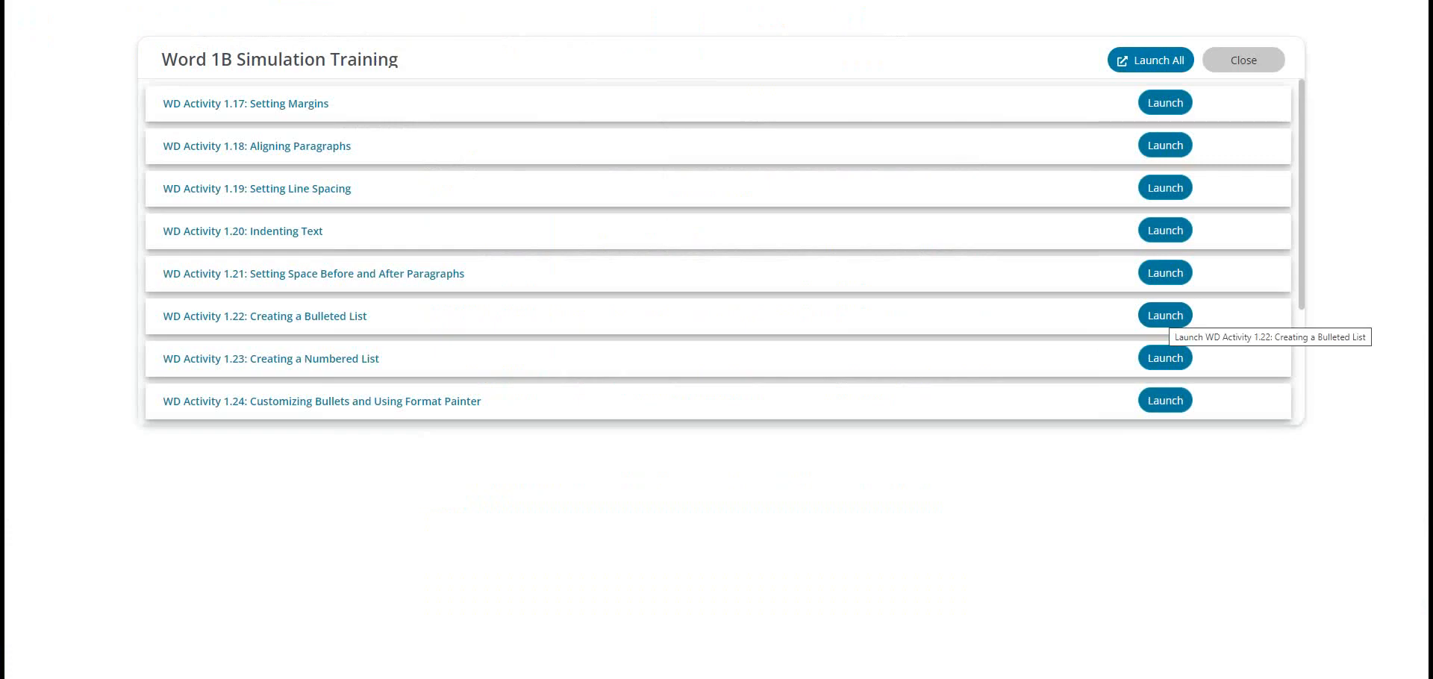
Step: Launch the Creating a Bulleted List activity and apply bullets to the four paragraphs from "Customer interaction" through "Social media campaign deployment"
click(1165, 315)
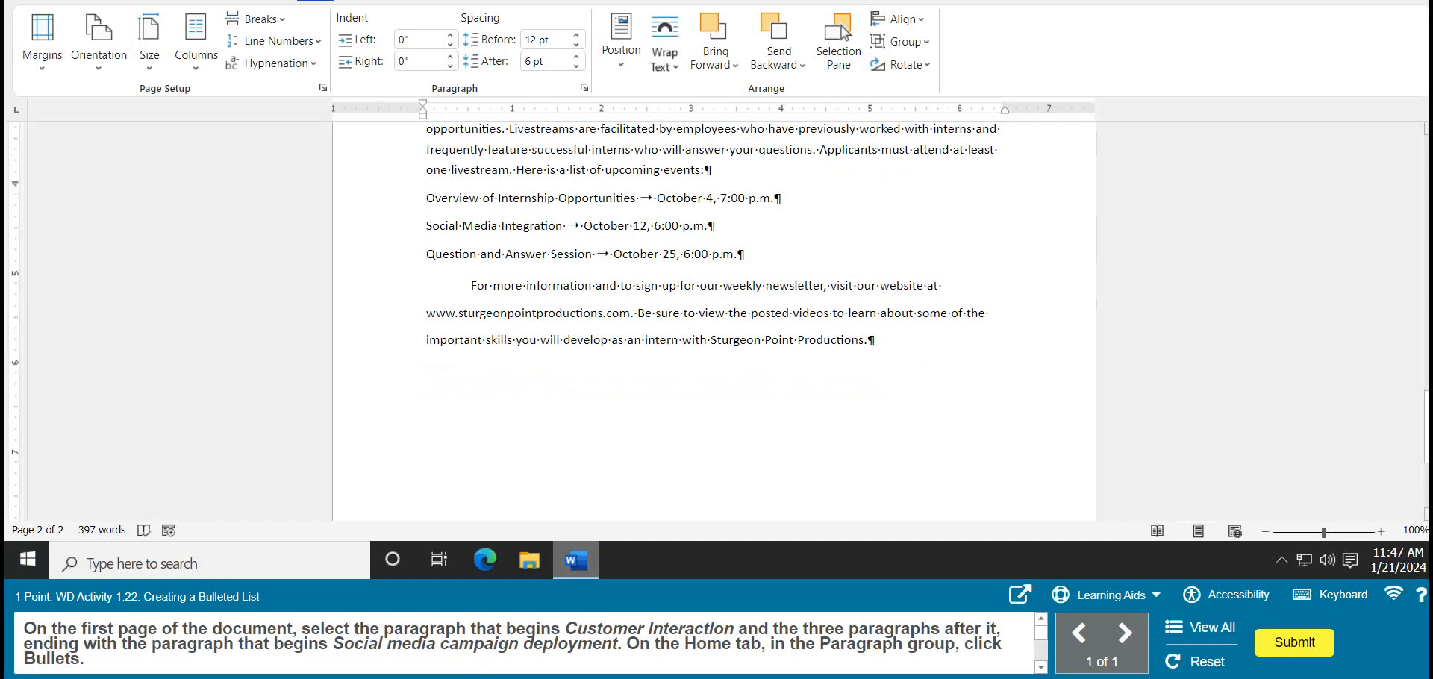
scroll(714, 320, up, 15)
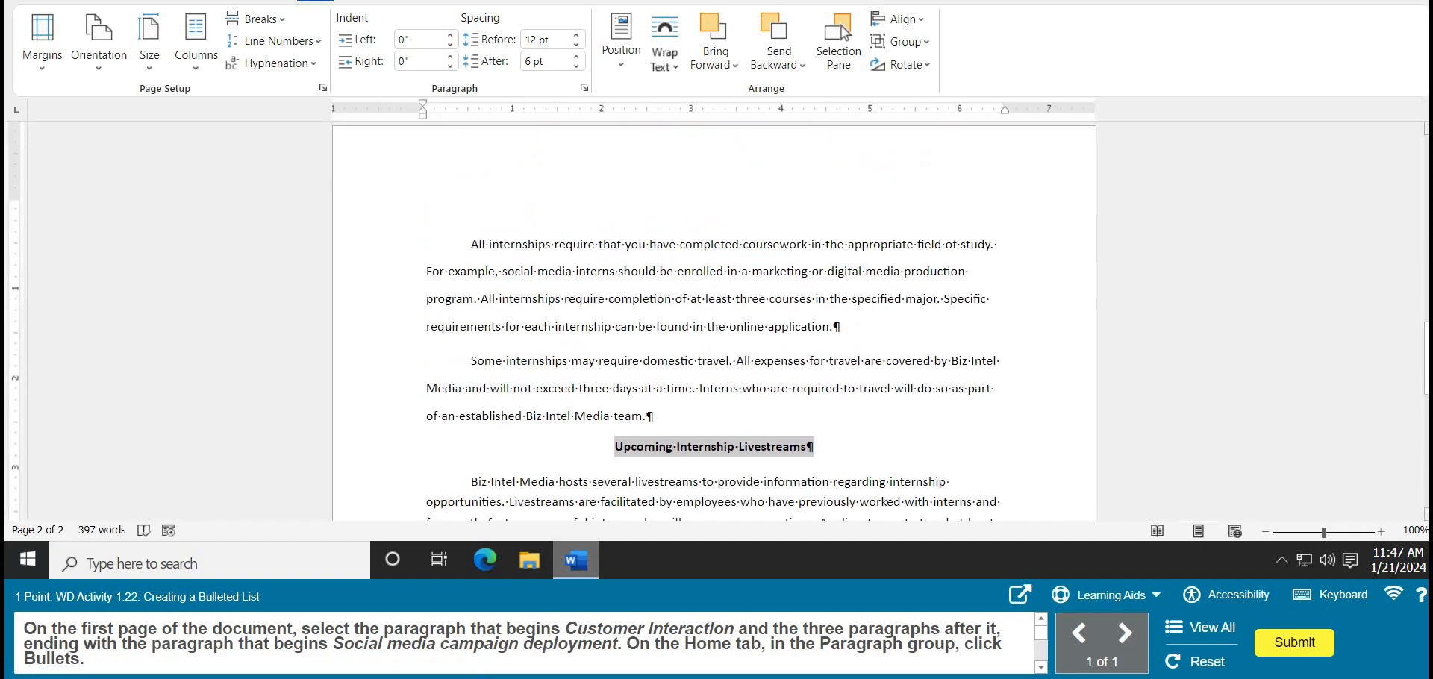
scroll(714, 321, down, 3)
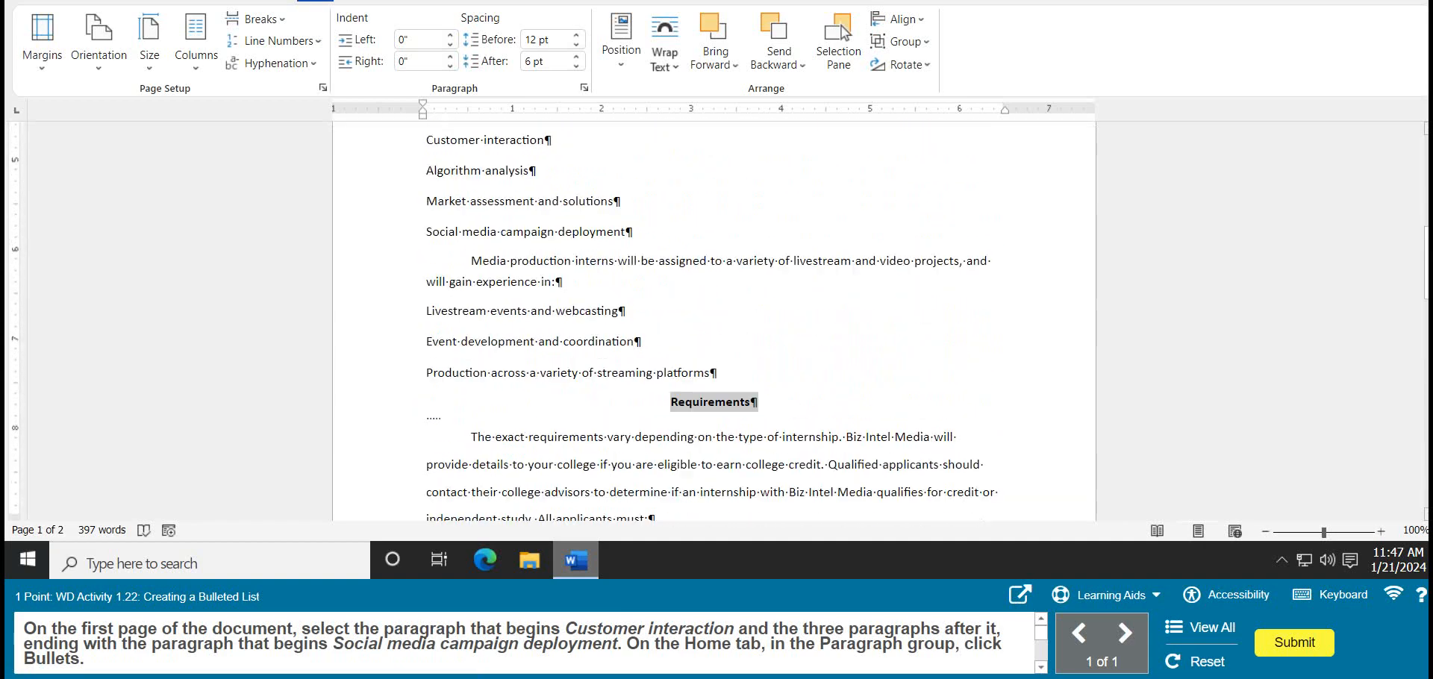
scroll(714, 321, up, 4)
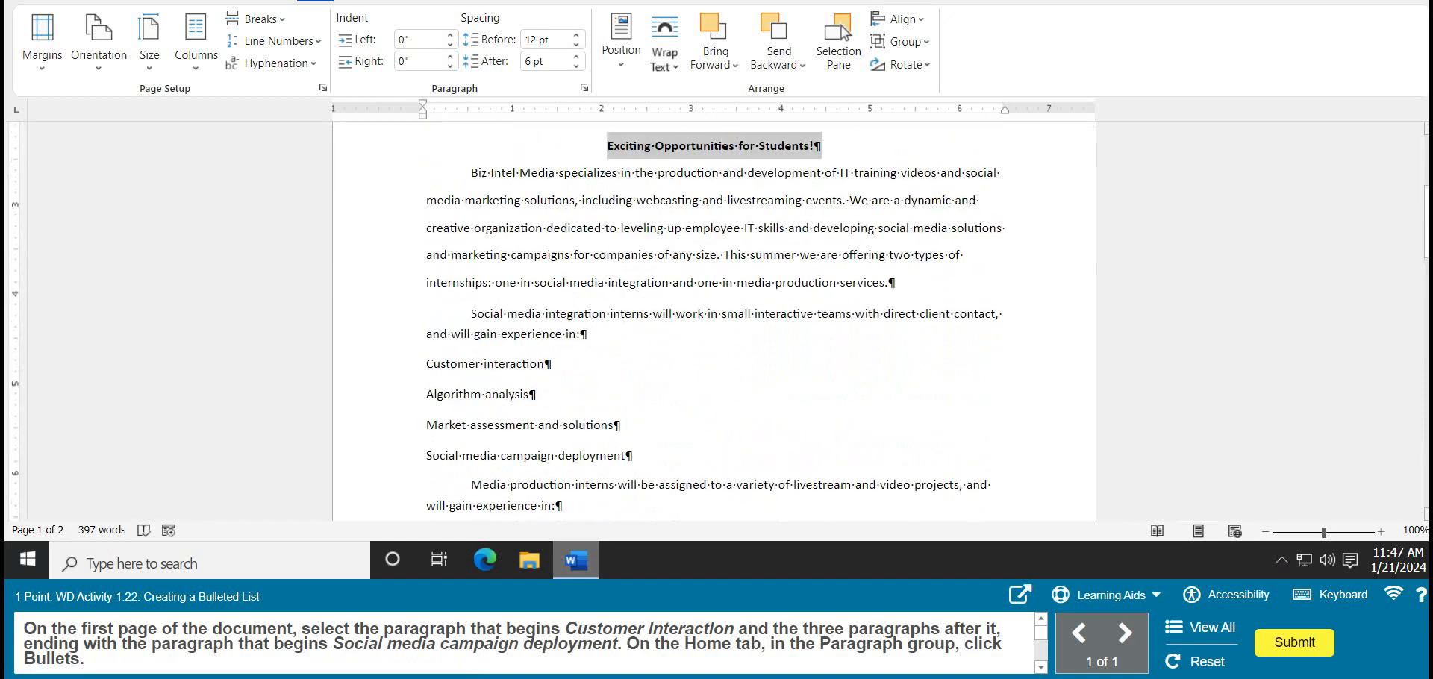
drag(426, 363, 633, 455)
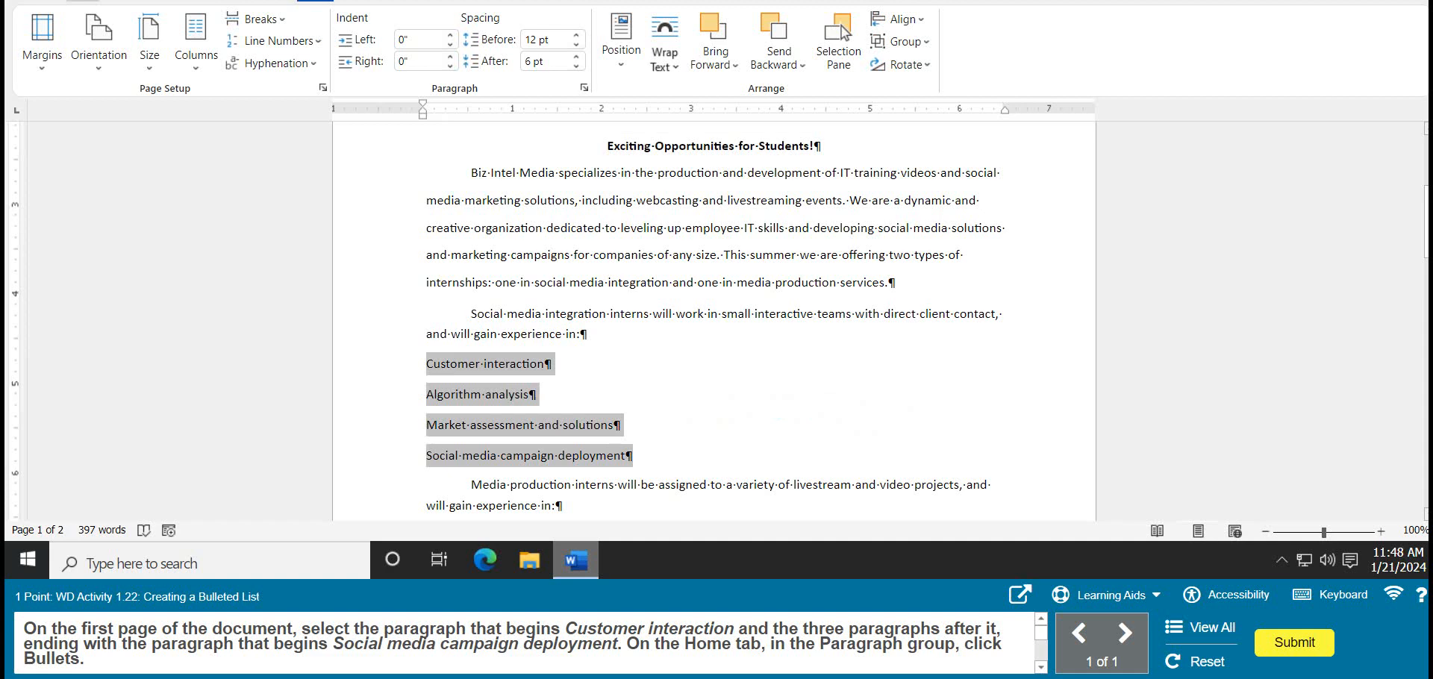
click(82, 1)
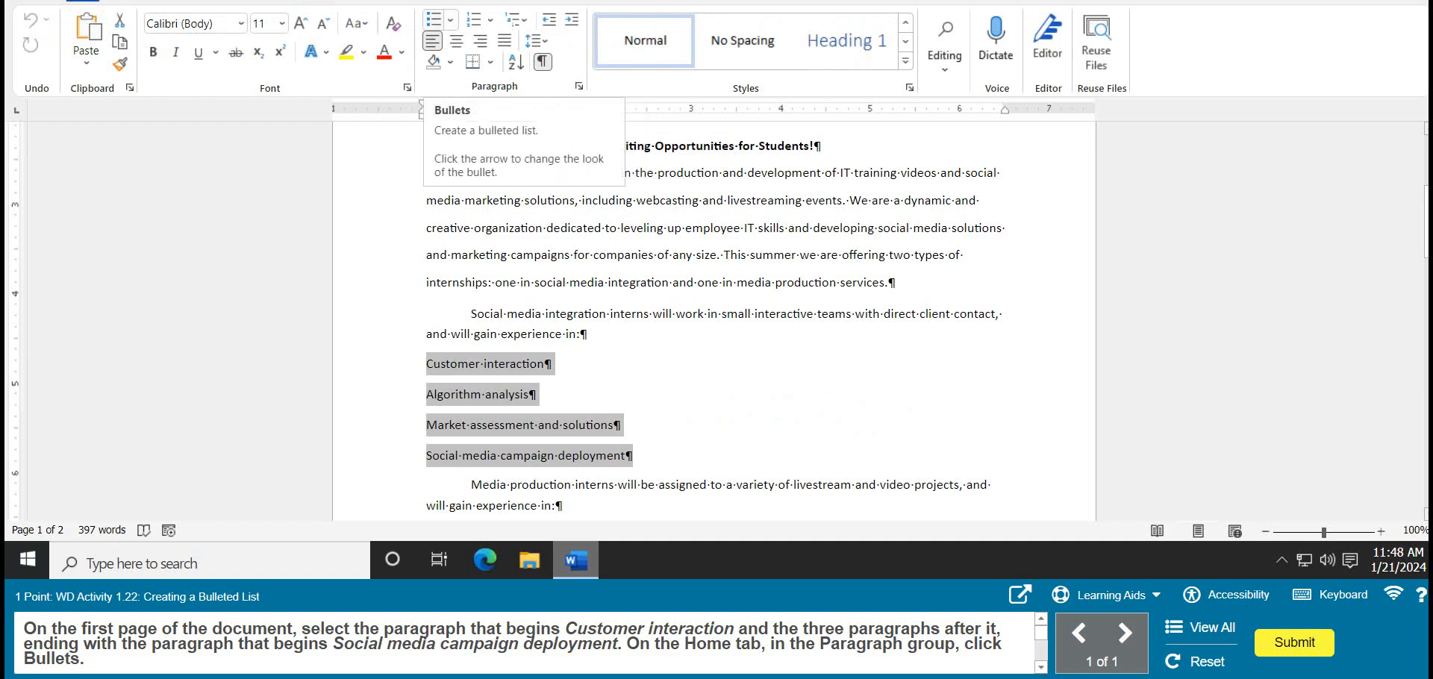
click(433, 19)
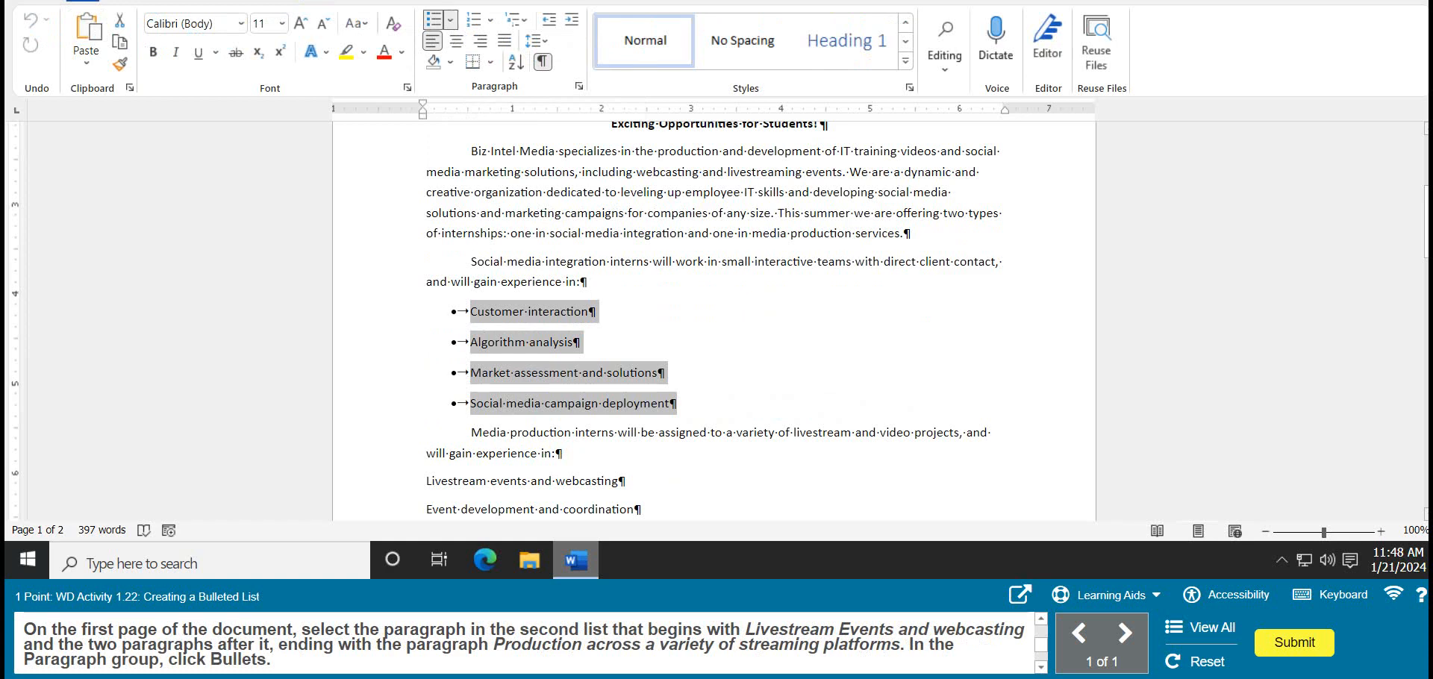
Step: Apply bullets to the three paragraphs from "Livestream events and webcasting" through "Production across a variety of streaming platforms"
scroll(714, 321, down, 5)
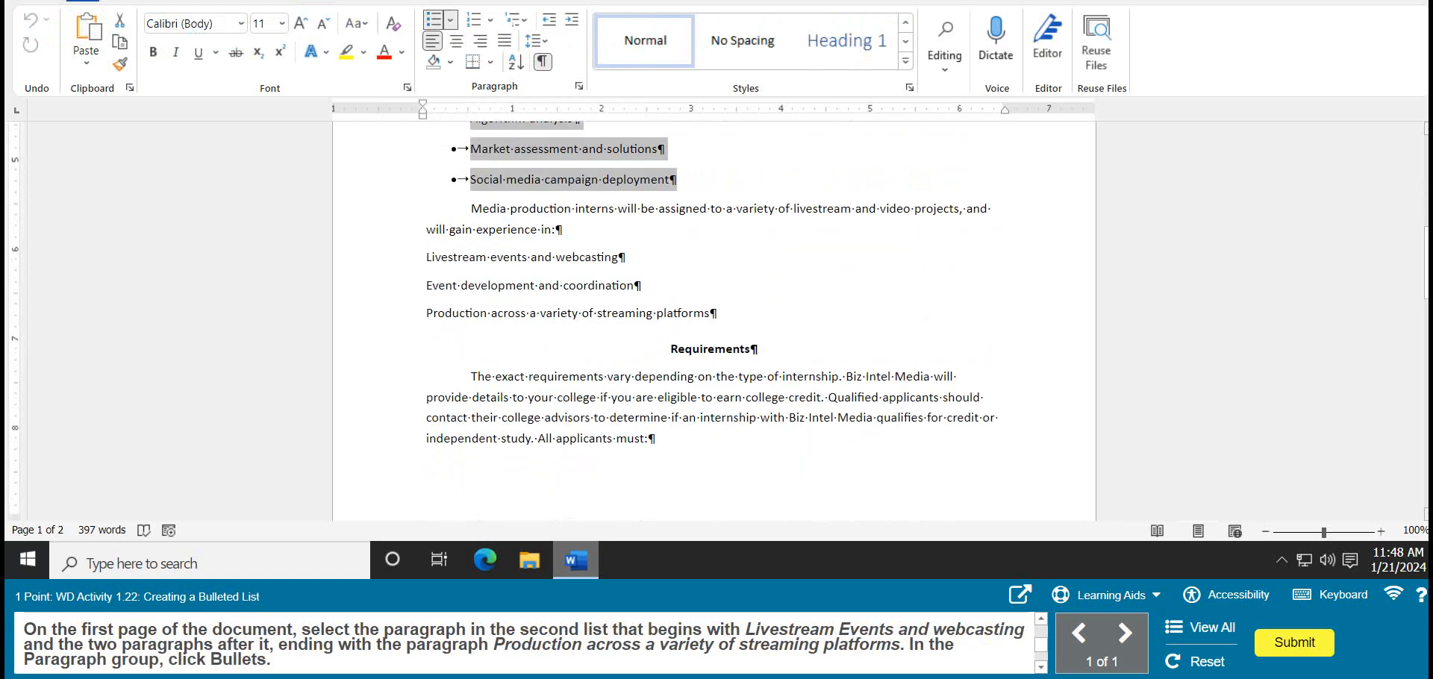
drag(426, 257, 717, 313)
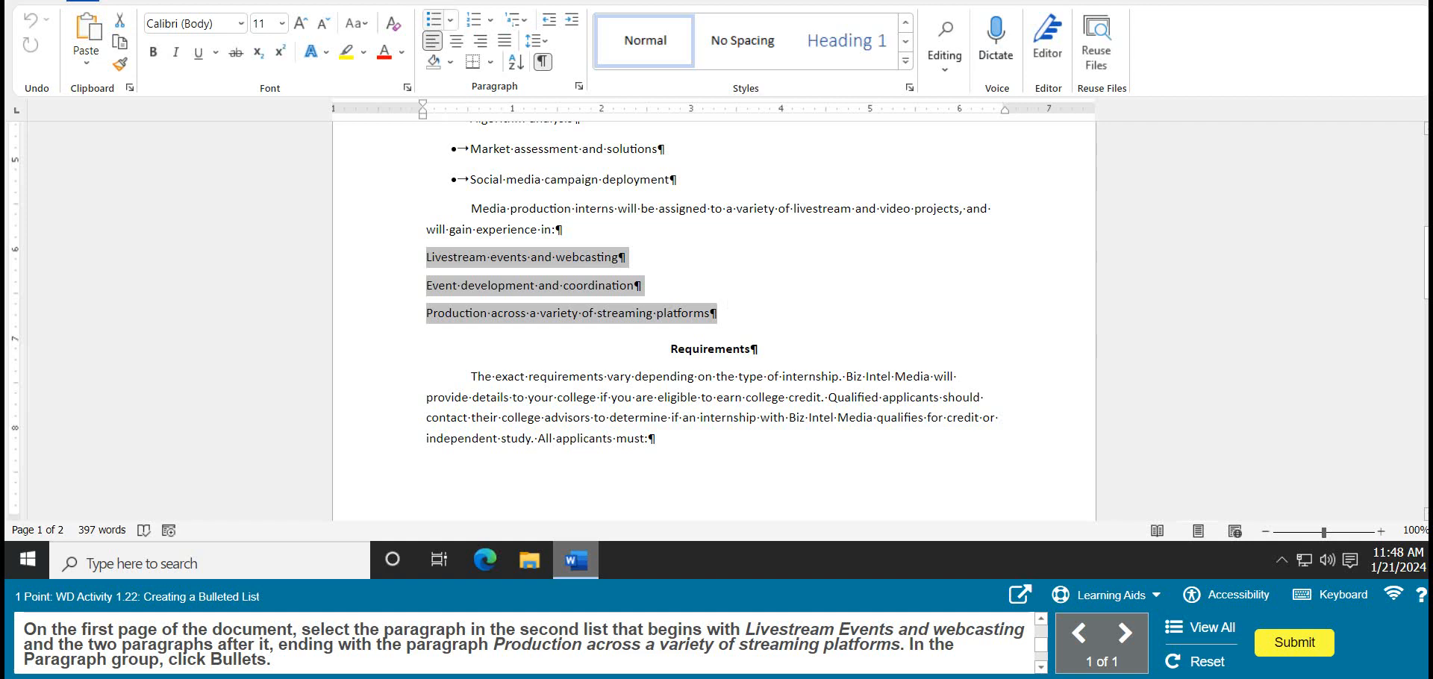
click(433, 20)
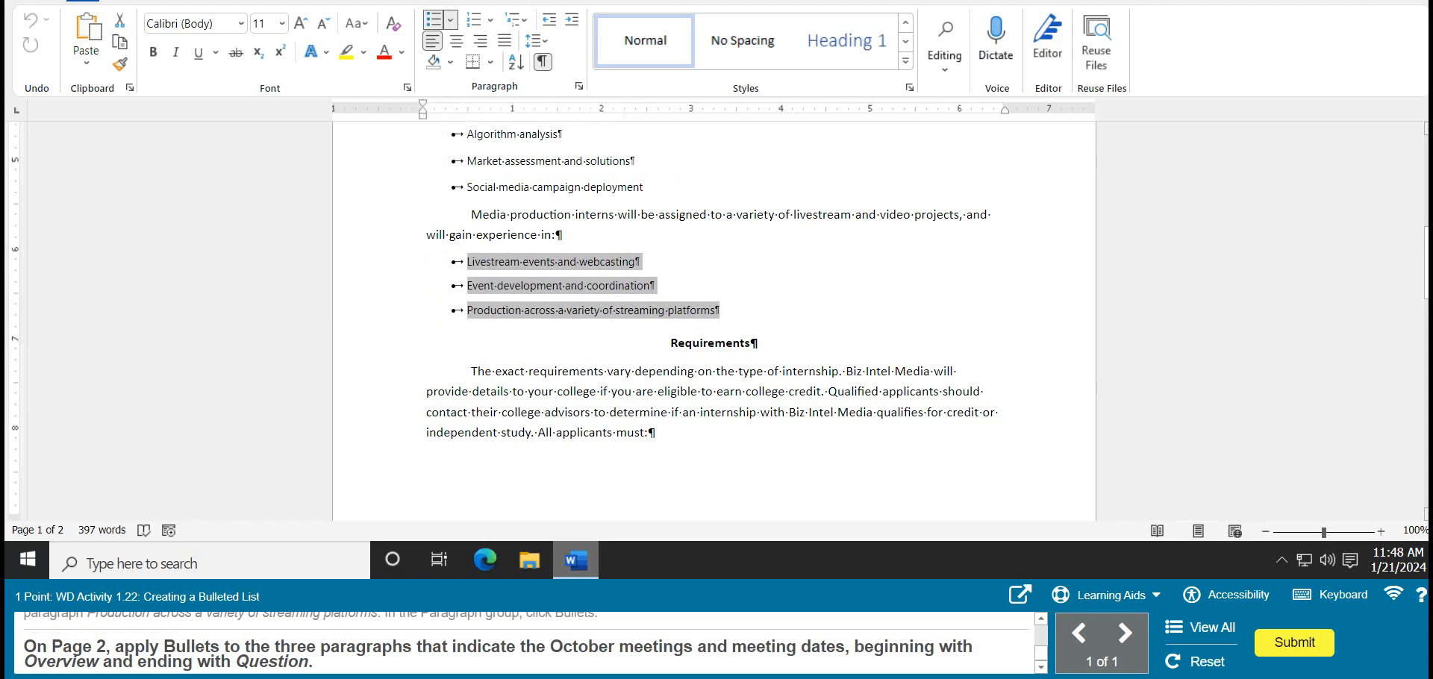
Step: Apply bullets to the three October meeting paragraphs on page 2, from "Overview" through "Question", and submit the activity
scroll(713, 320, down, 7)
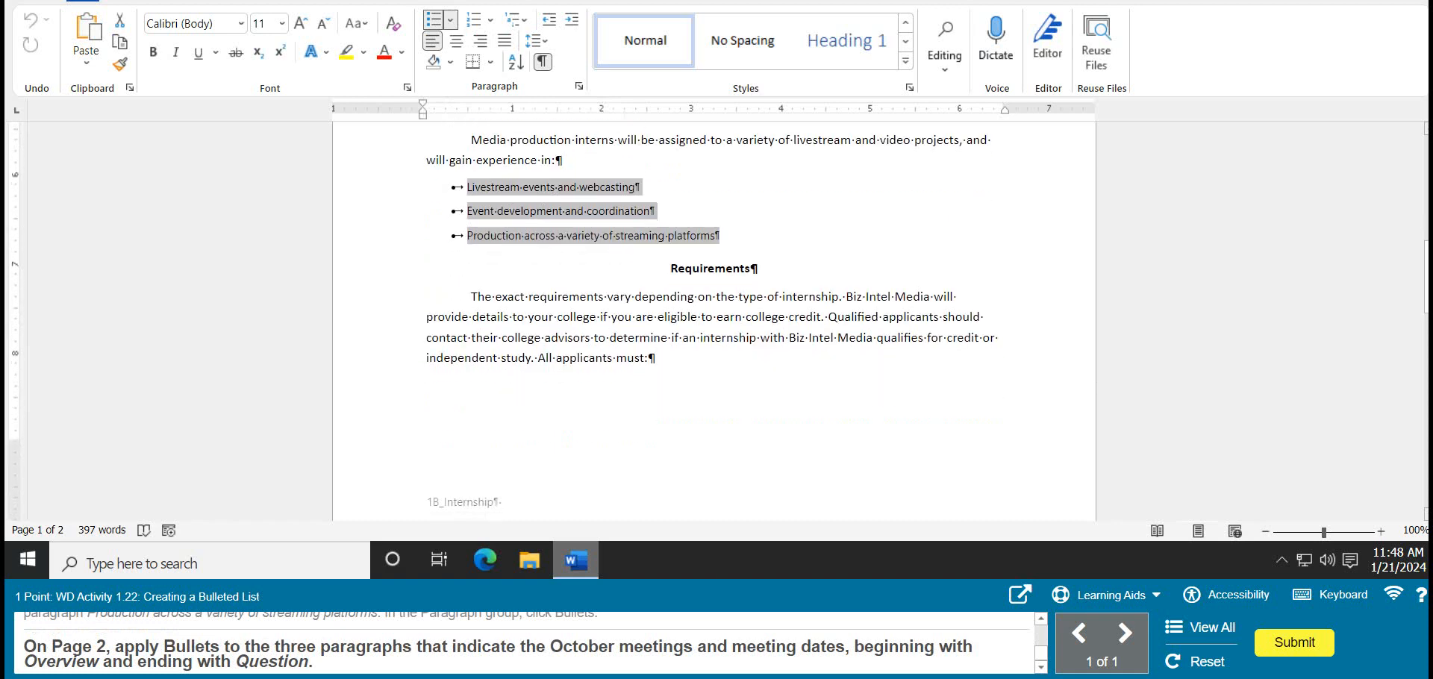
scroll(713, 321, down, 2)
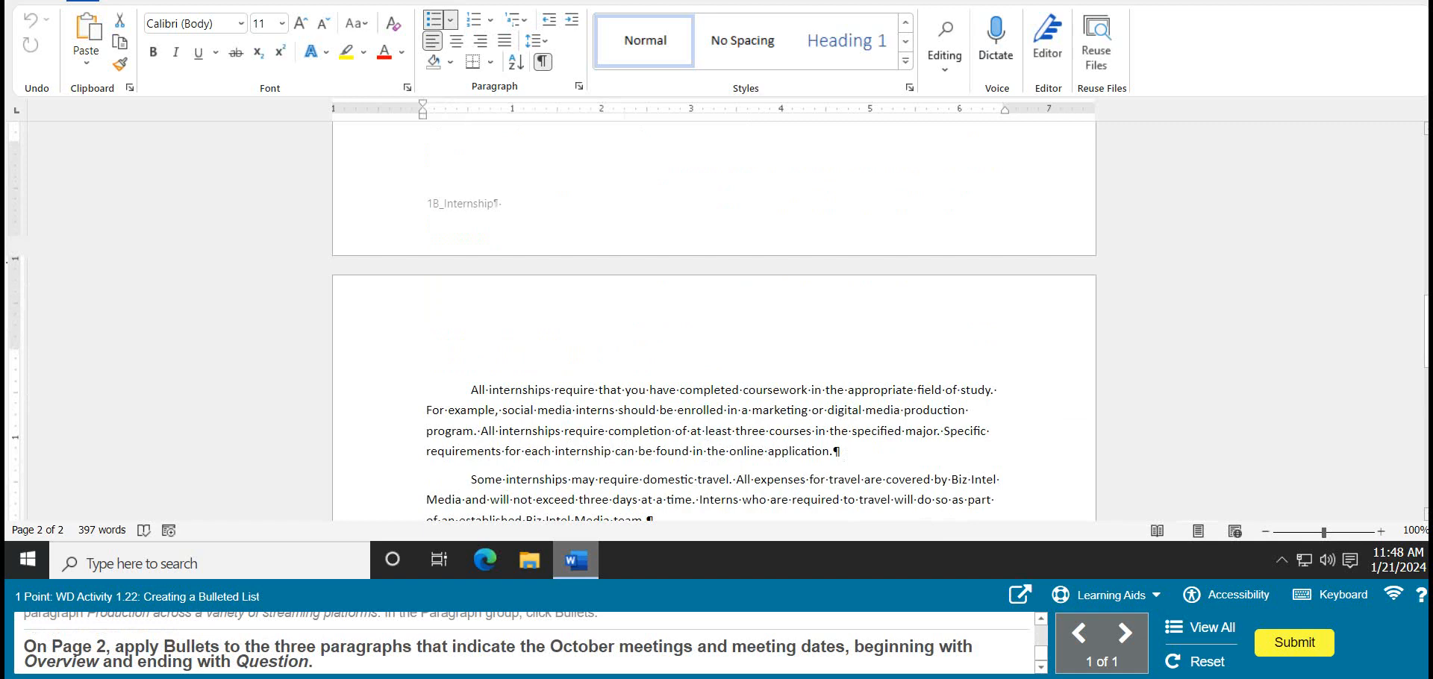
scroll(714, 321, down, 8)
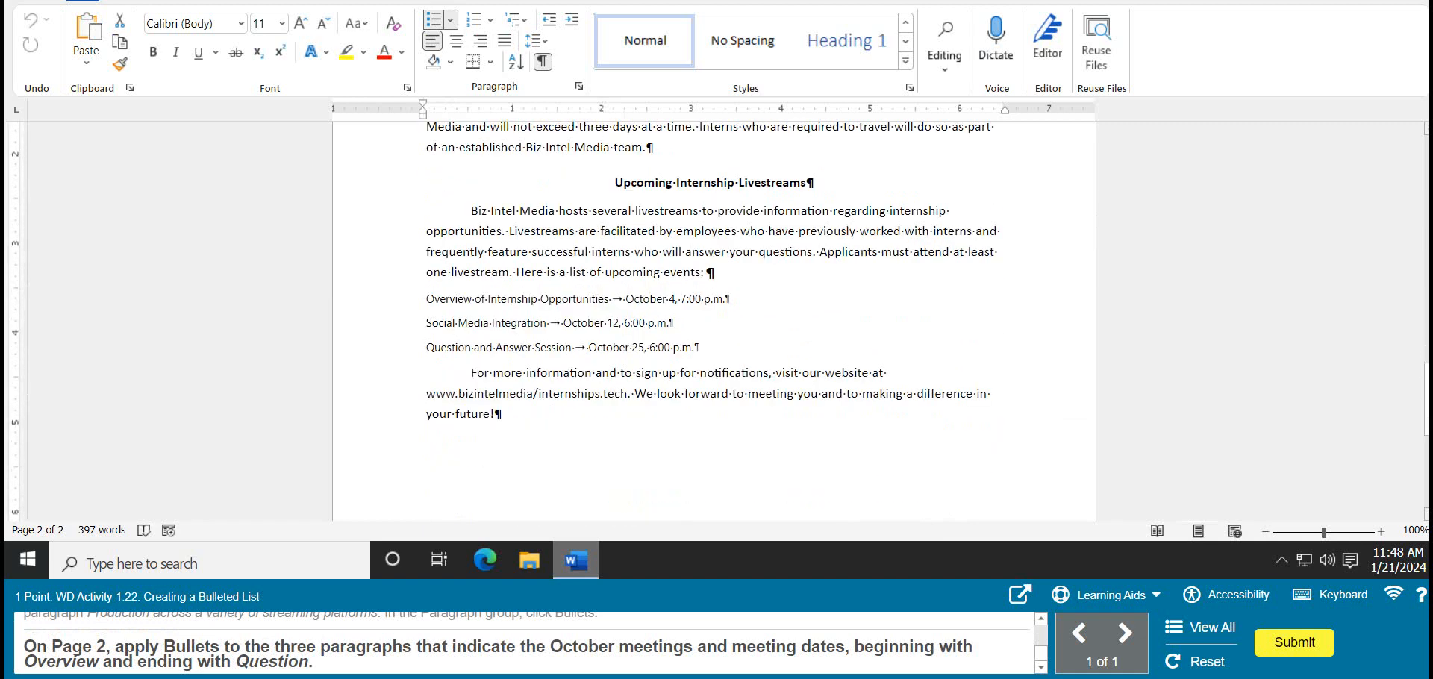
drag(426, 299, 699, 347)
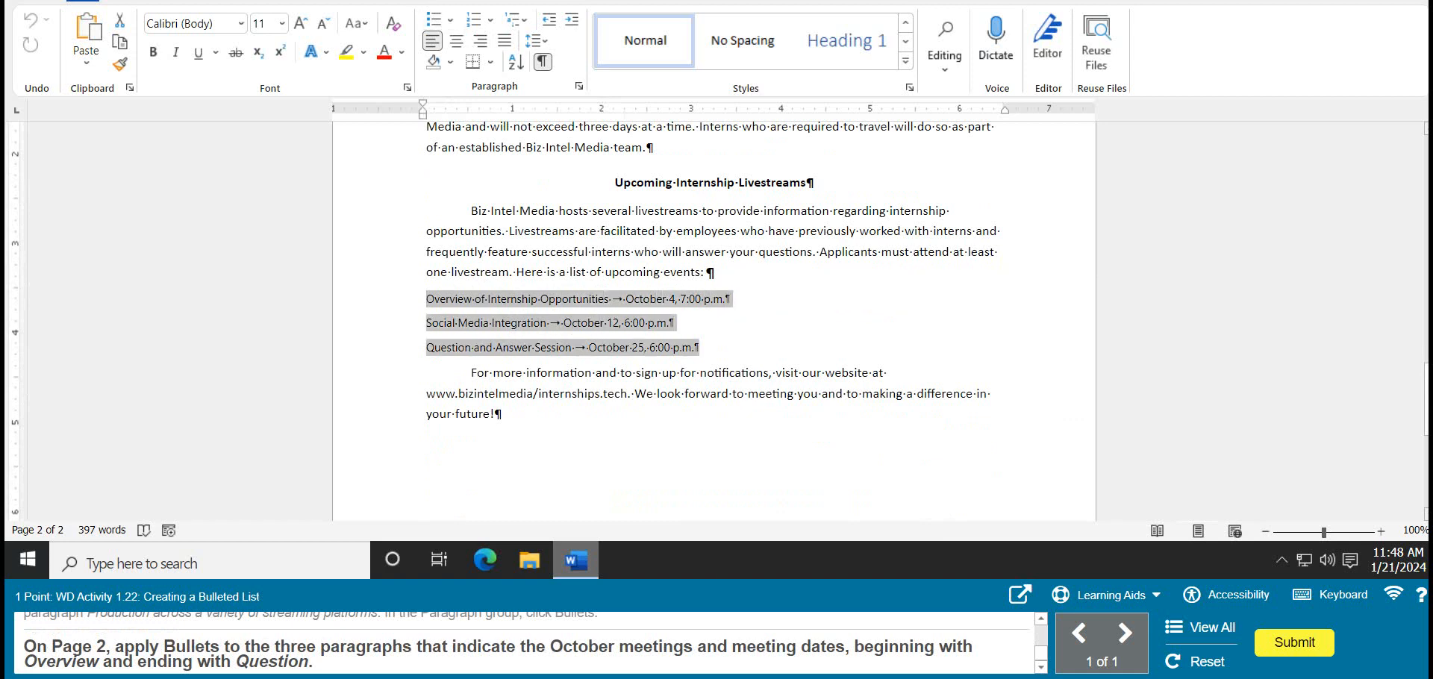
click(426, 299)
drag(433, 300, 699, 347)
drag(426, 299, 692, 347)
click(439, 300)
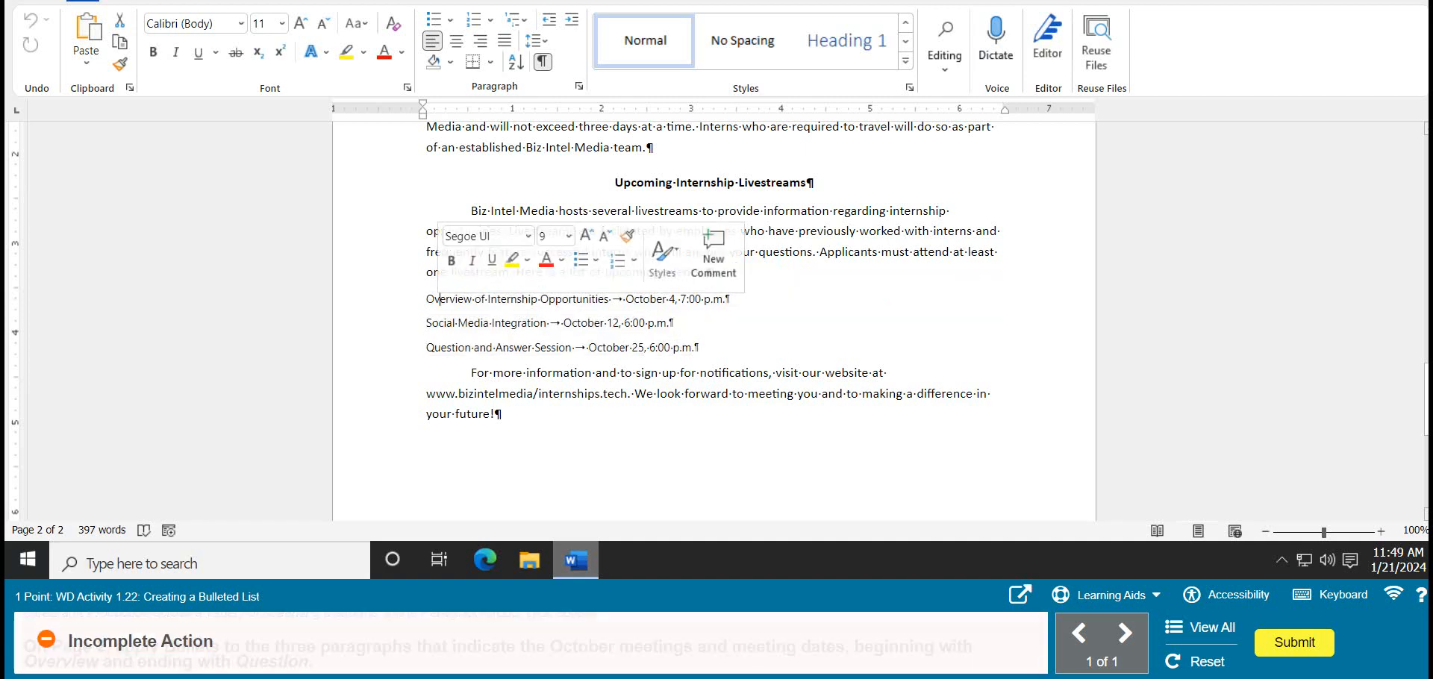
drag(426, 299, 699, 347)
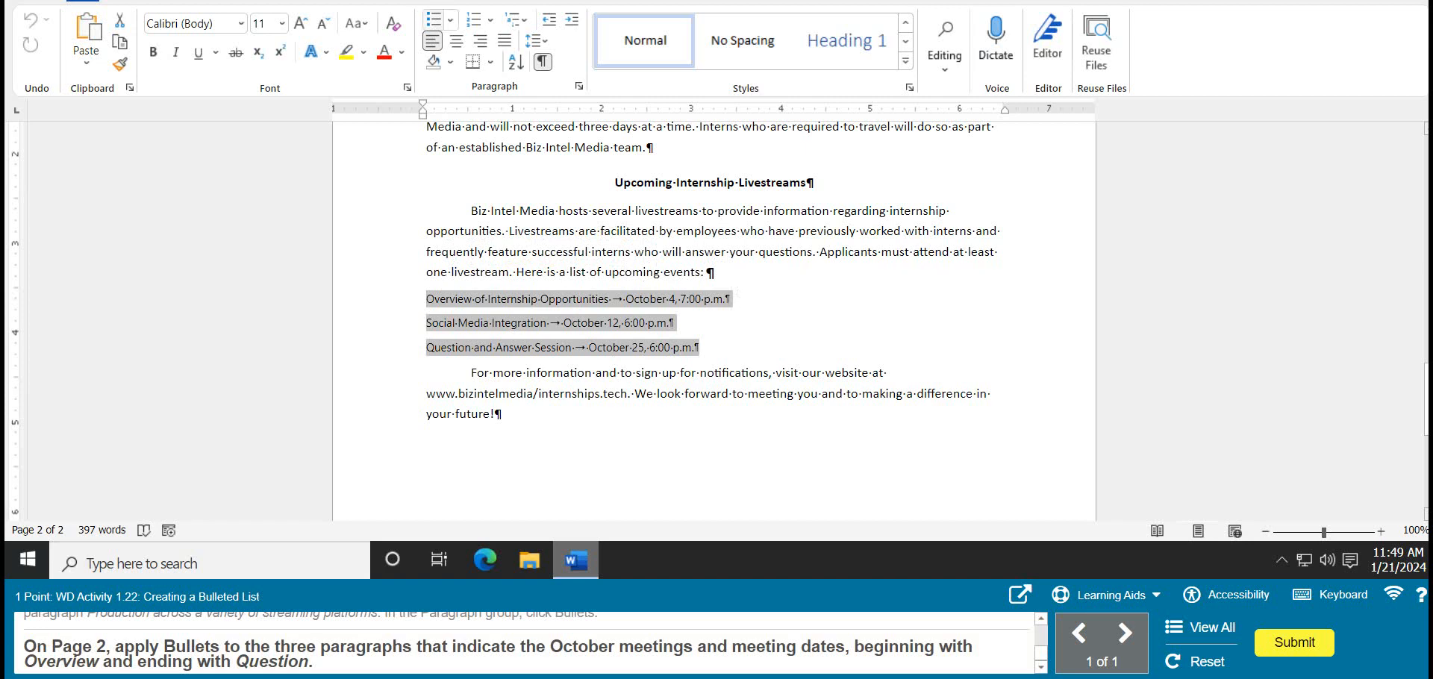
click(432, 20)
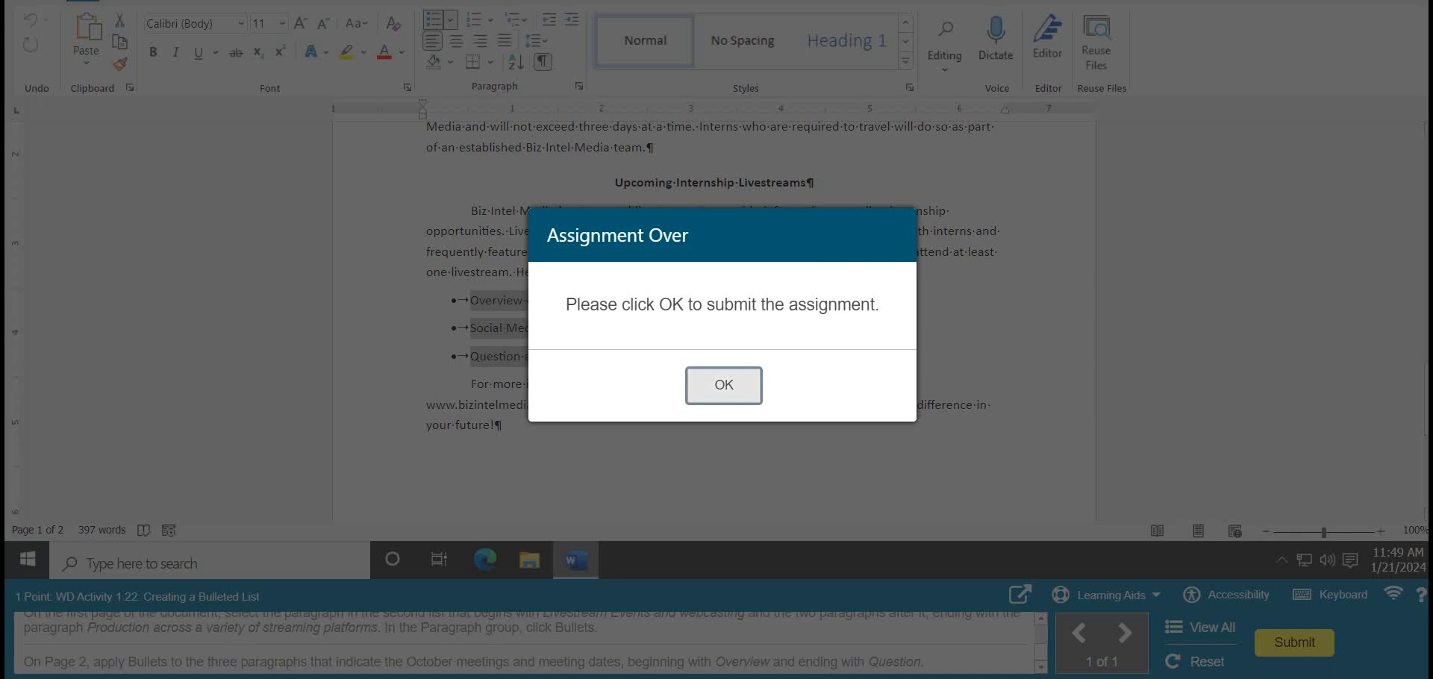
click(723, 385)
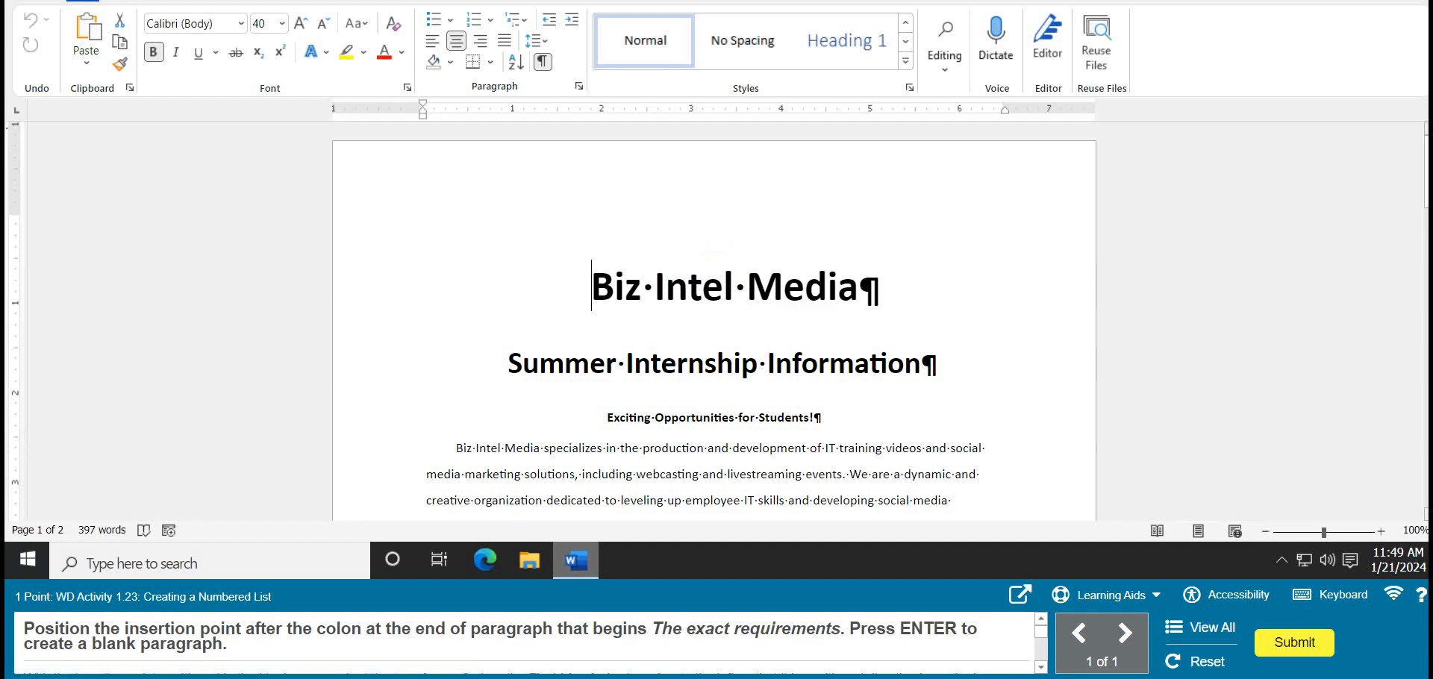
Step: Insert a blank paragraph after the one beginning "The exact requirements" and move its first line indent back to the left margin
scroll(714, 321, down, 5)
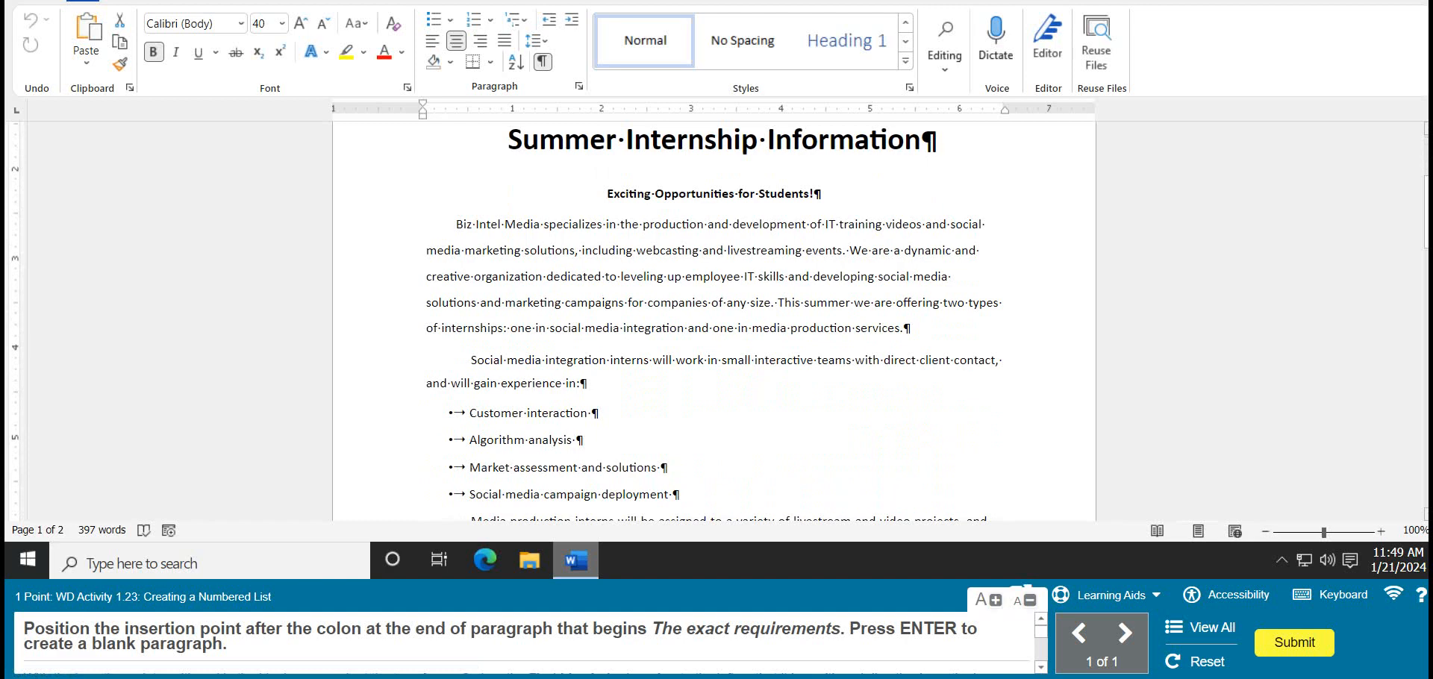
scroll(714, 320, down, 4)
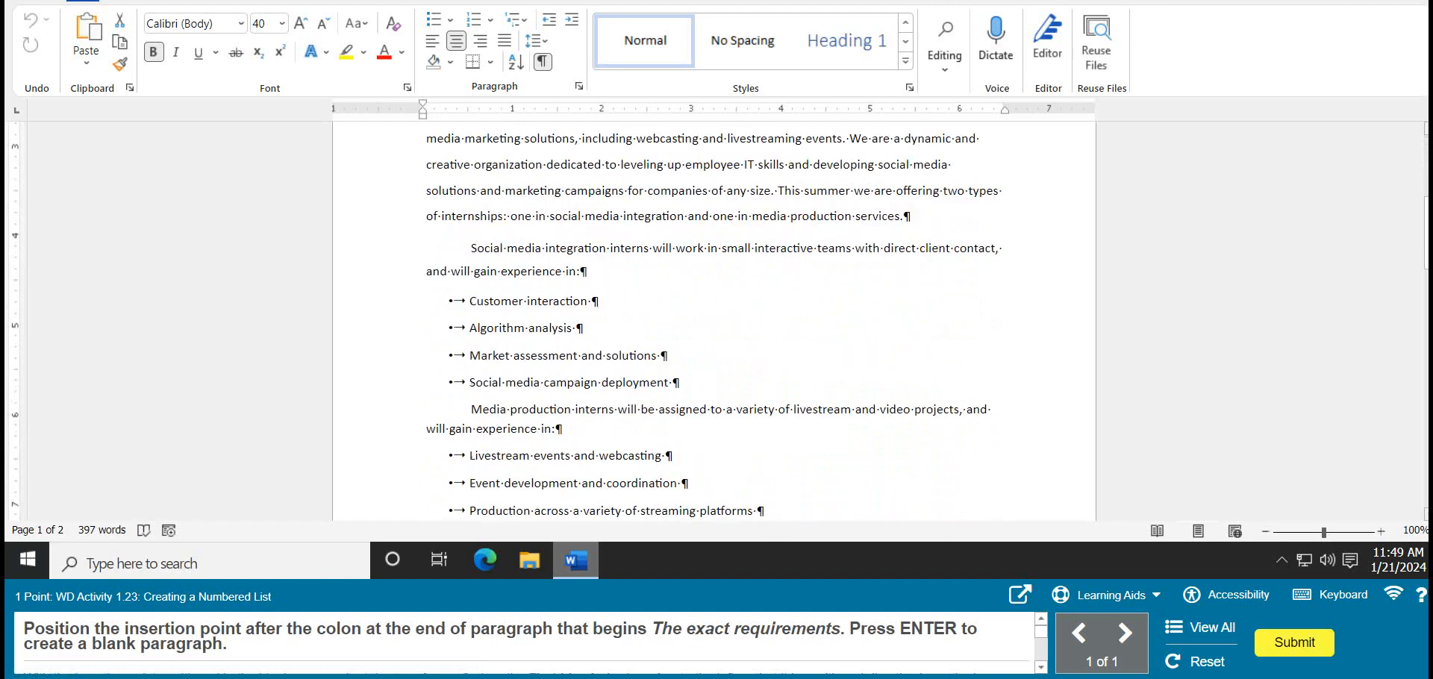
scroll(714, 321, down, 5)
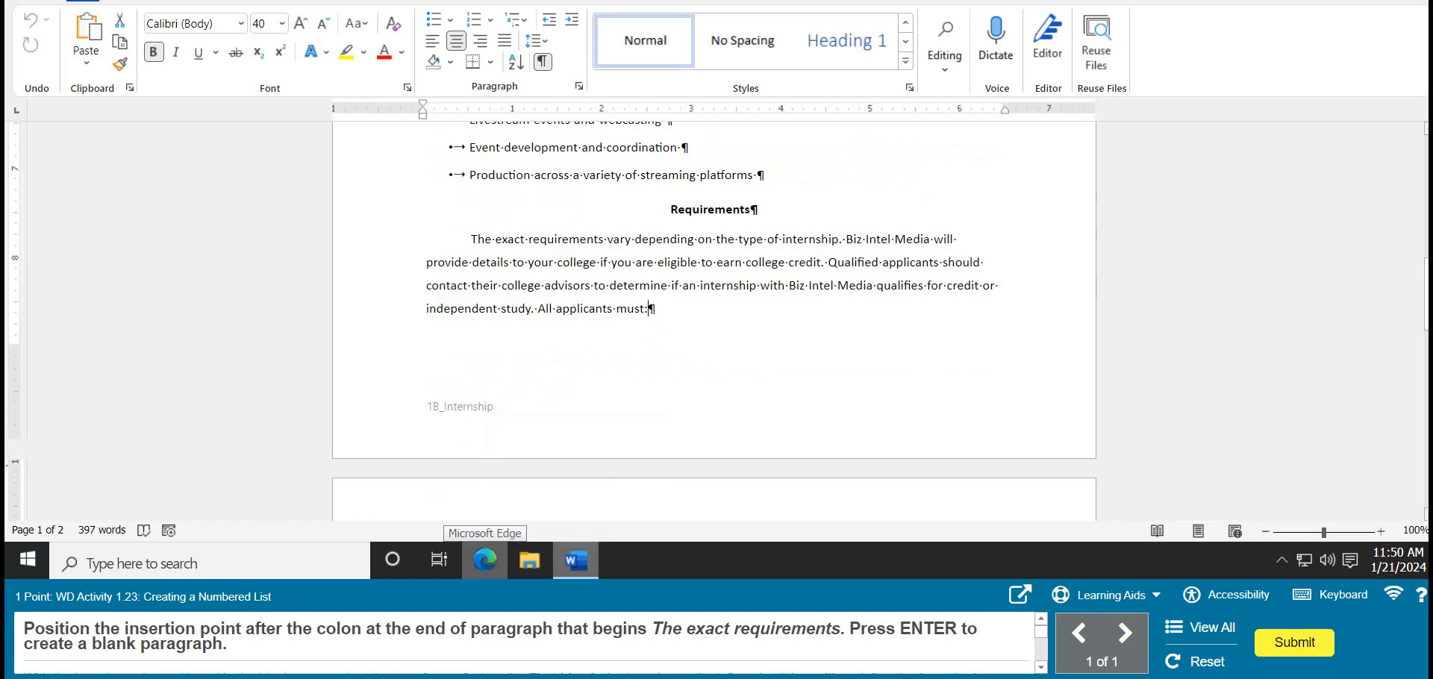
key(Return)
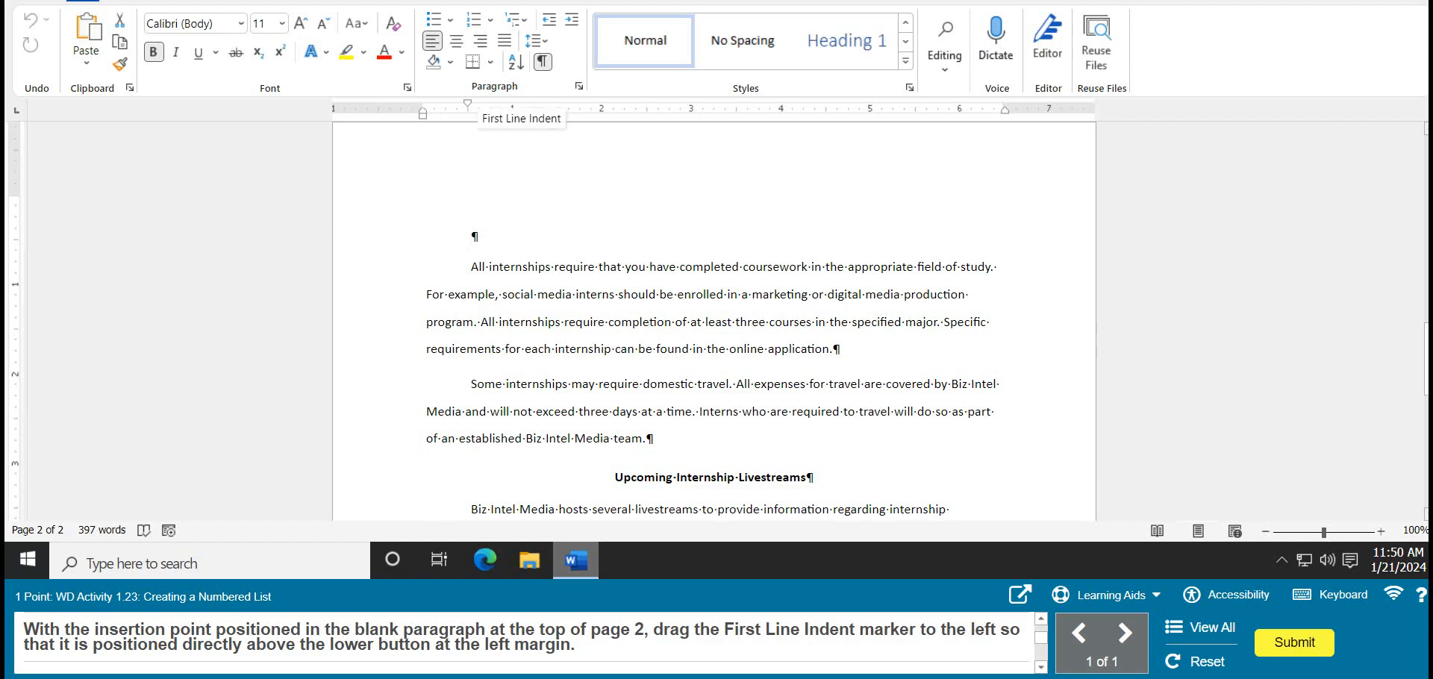
drag(458, 105, 422, 105)
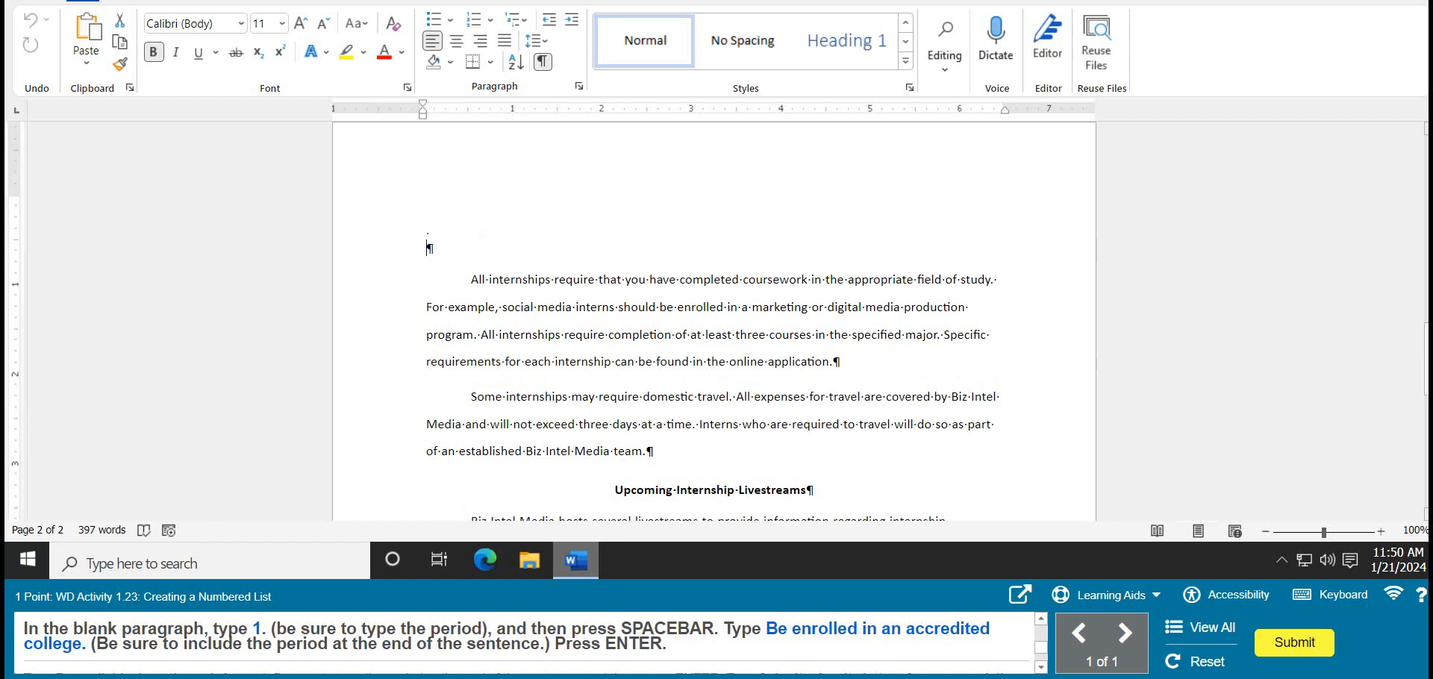
Step: Start a numbered list in the blank paragraph with item 1 reading "Be enrolled in an accredited college."
text(1.)
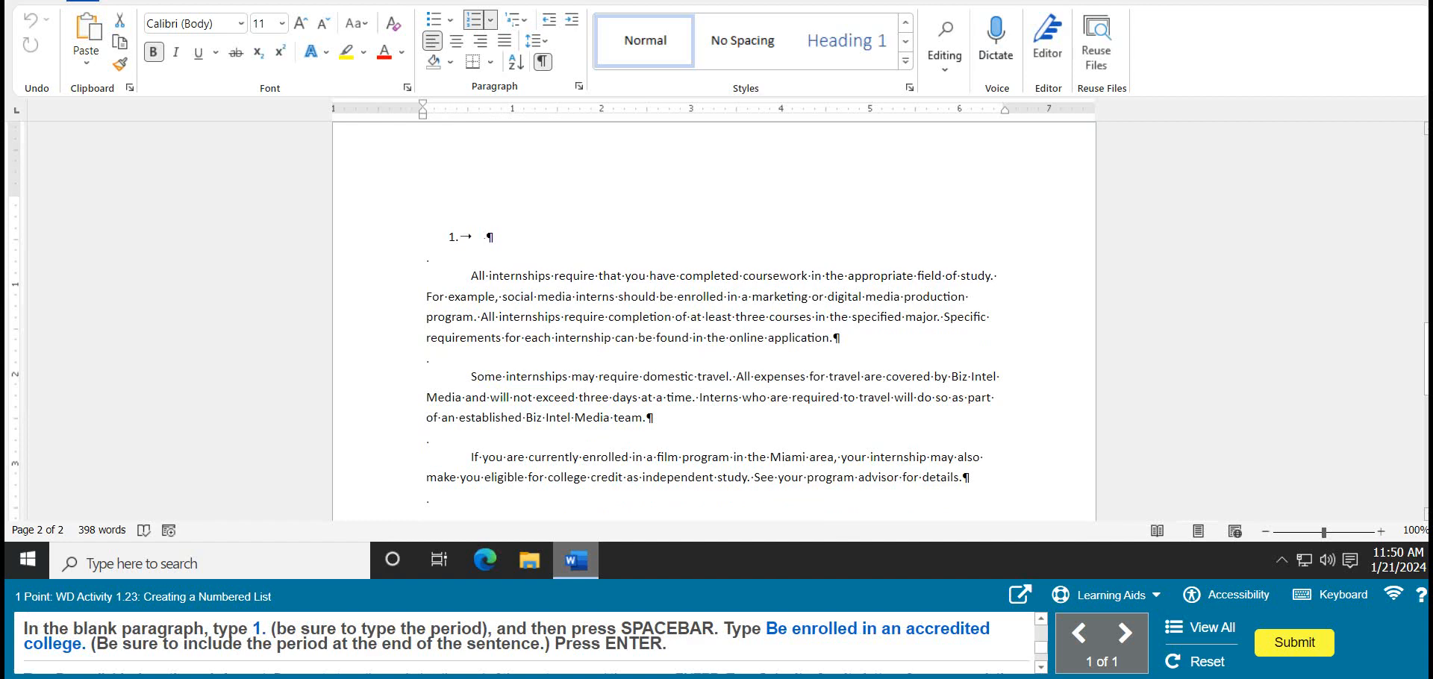
text(Be enrolled in an accredited)
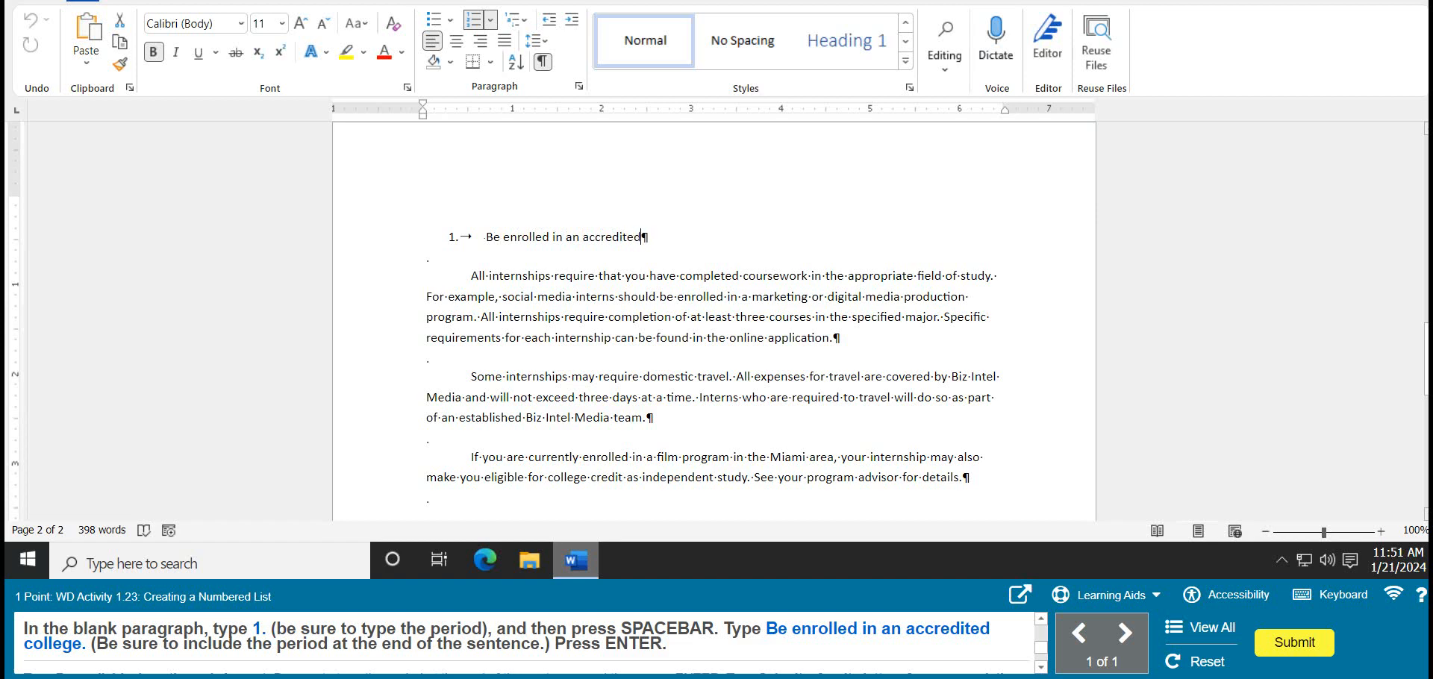
text( college.)
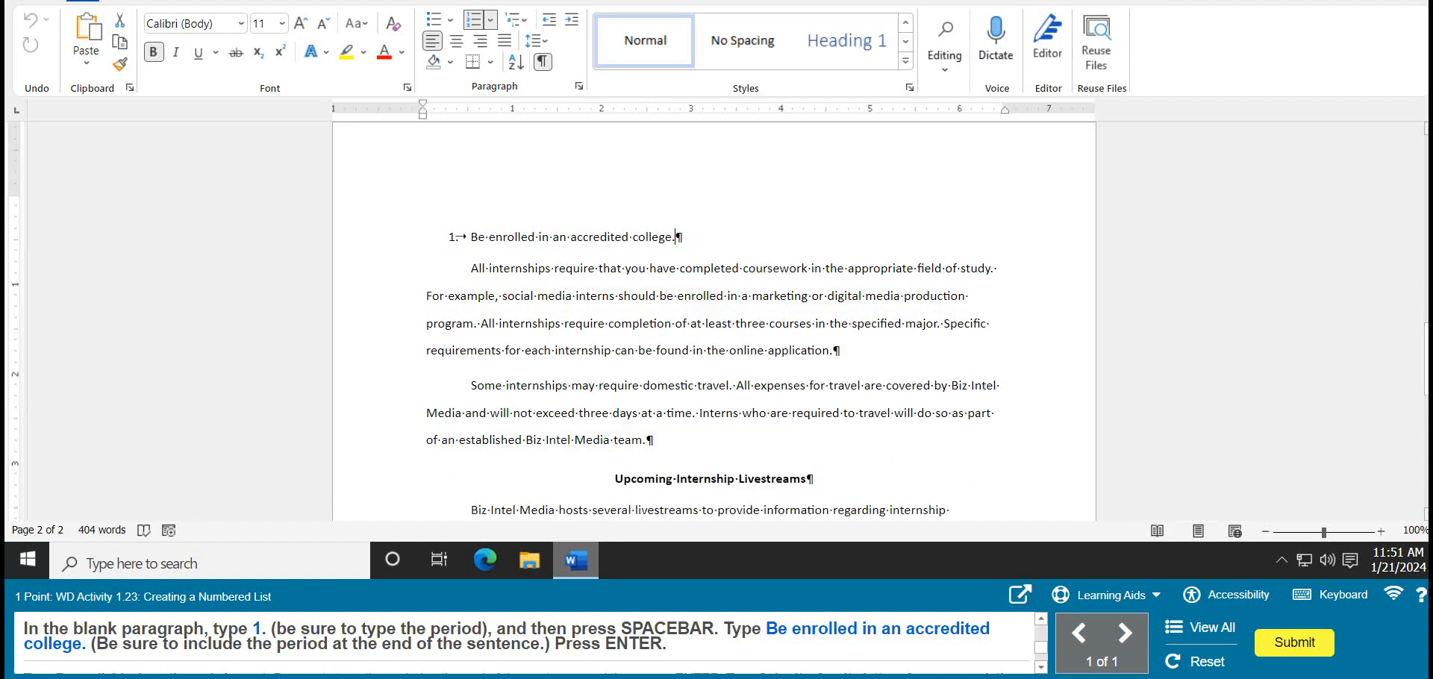
Step: Add list items 2 "Be available June through August." and 3 "Submit a faculty letter of recommendation.", and submit the activity
key(Return)
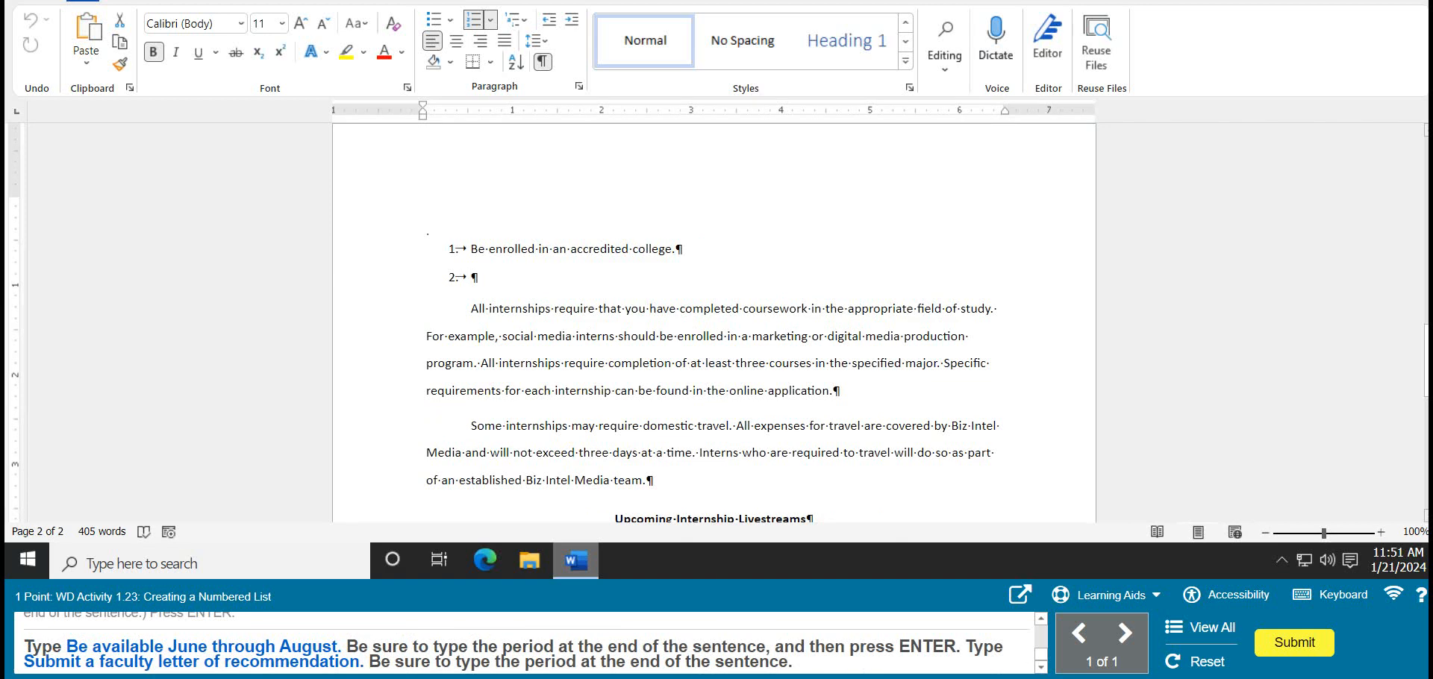
text(Be available June through A)
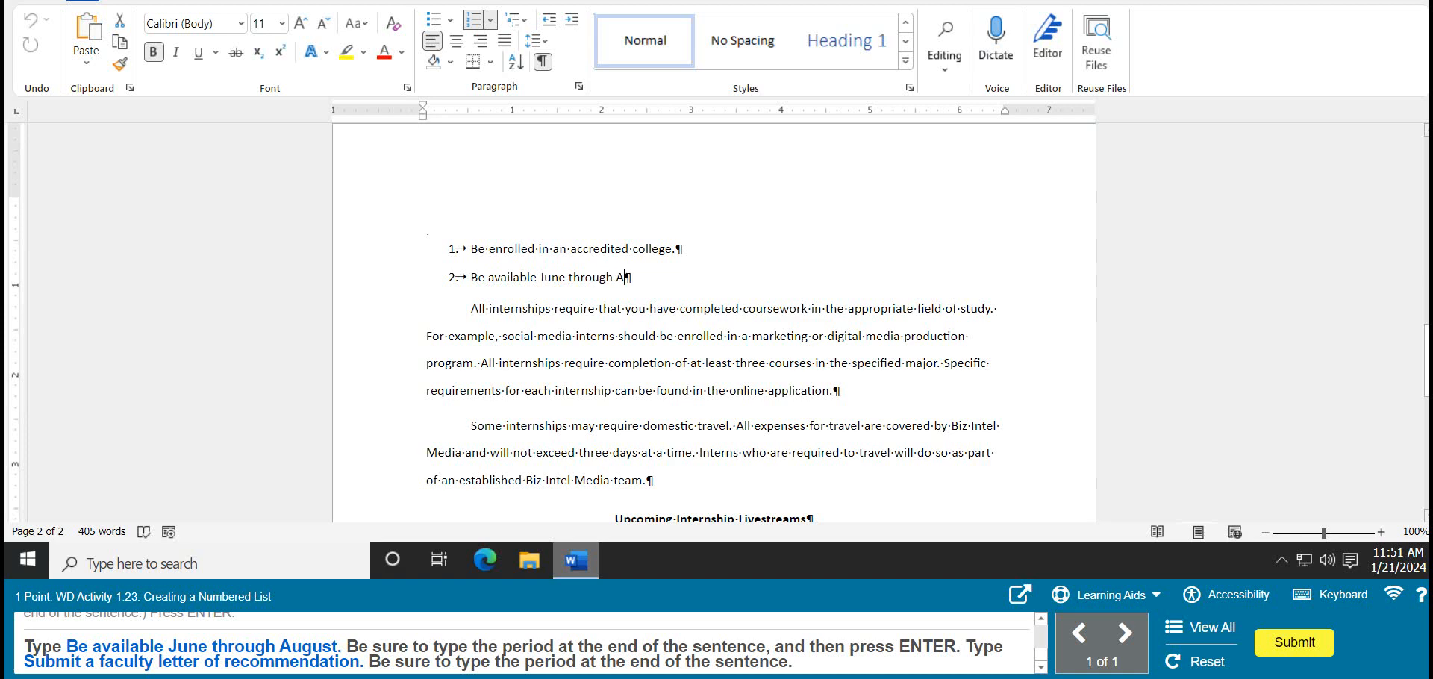
text(ugust.)
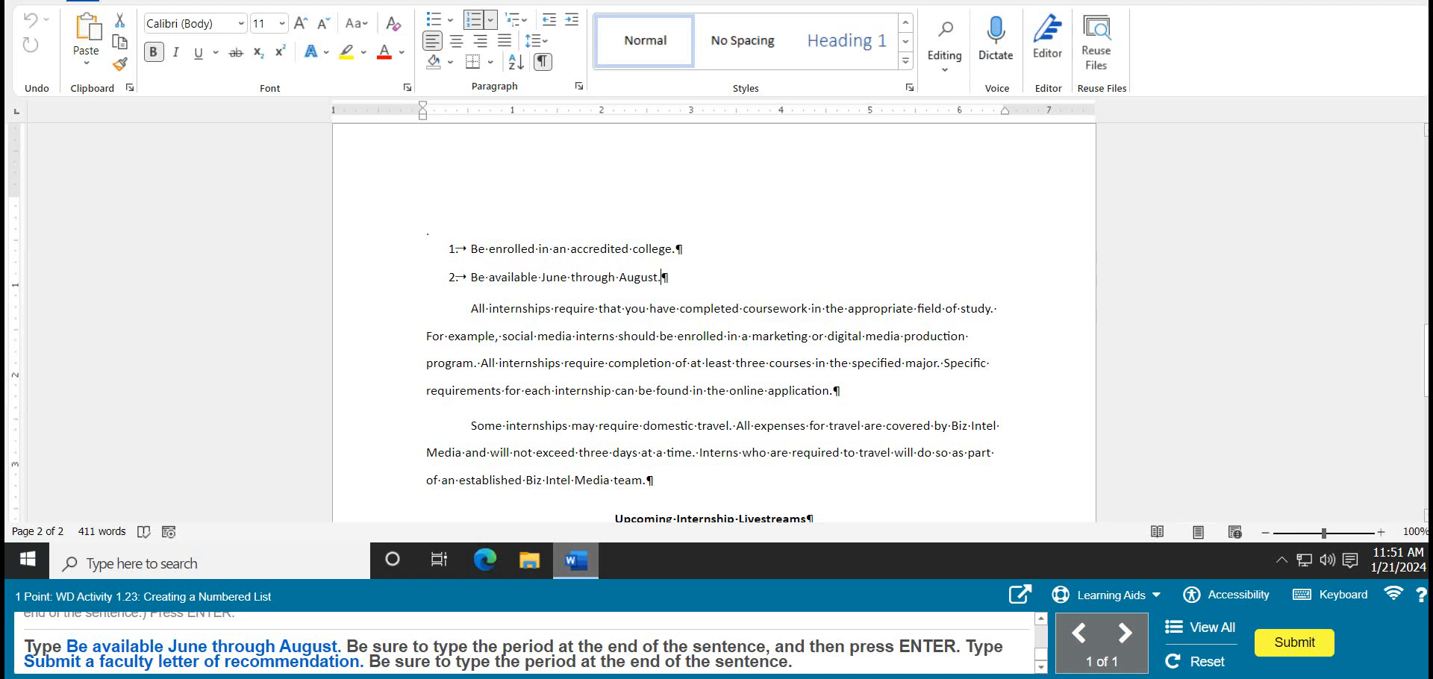
key(Return)
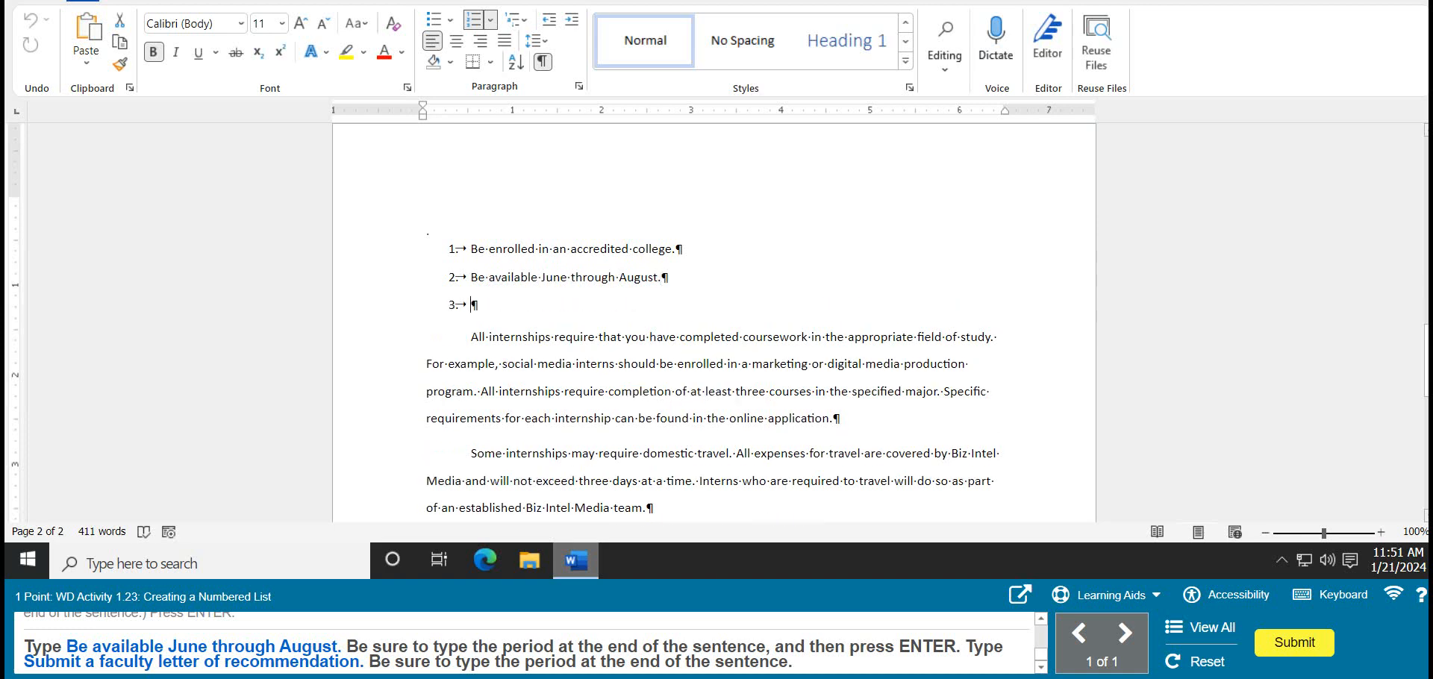
text(Submit a faculty letter of recommend)
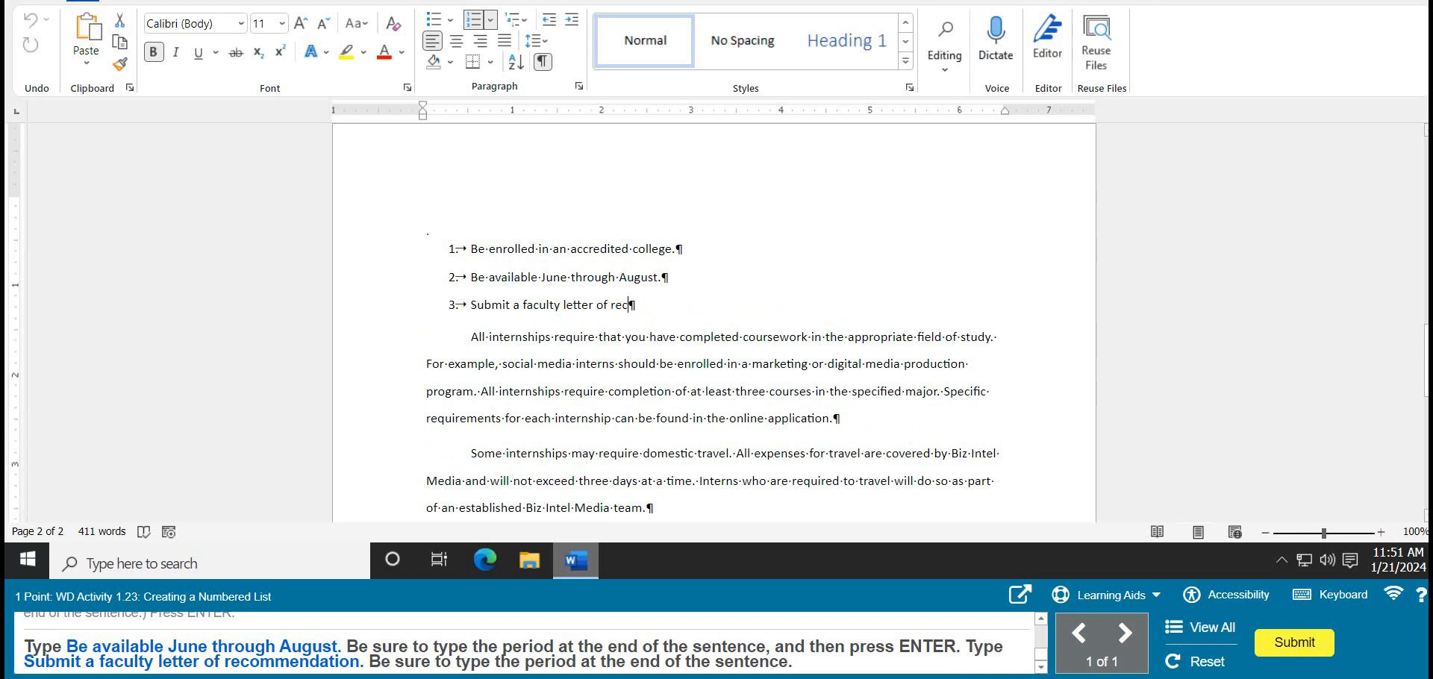
text(ation.)
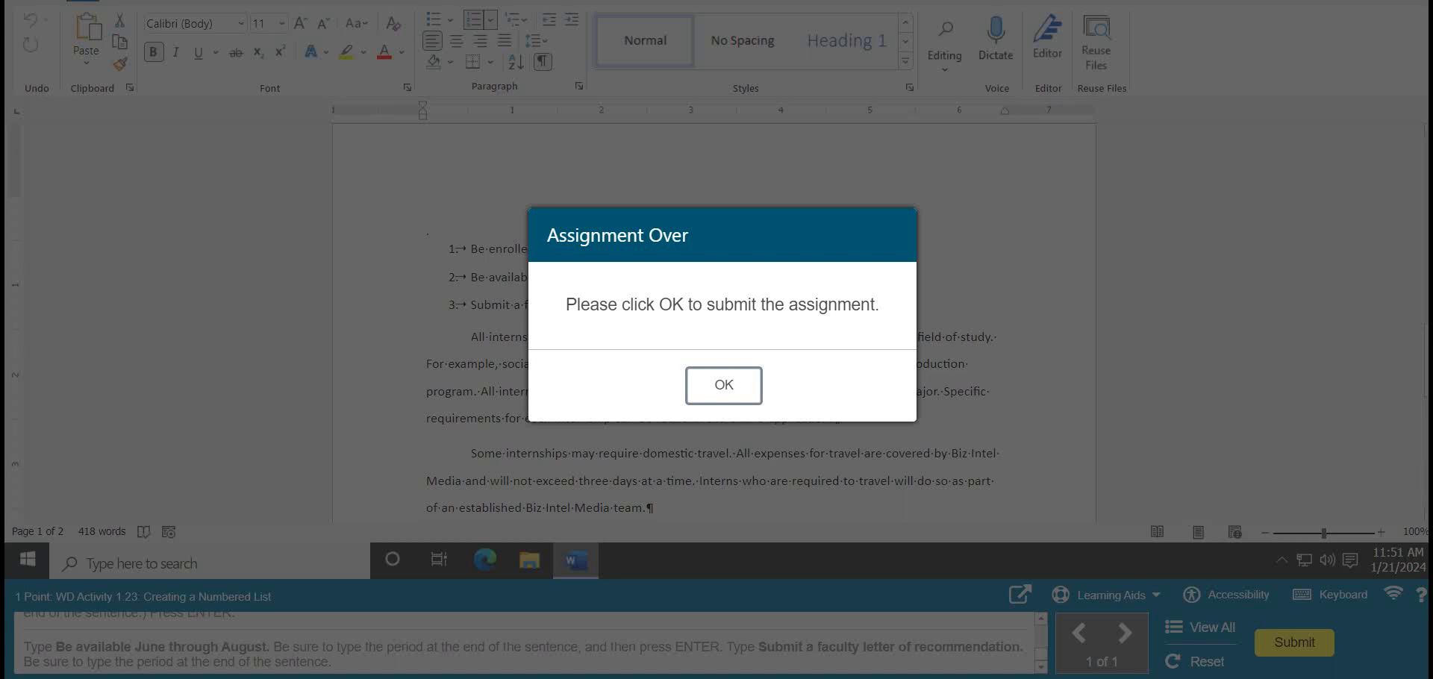
click(723, 385)
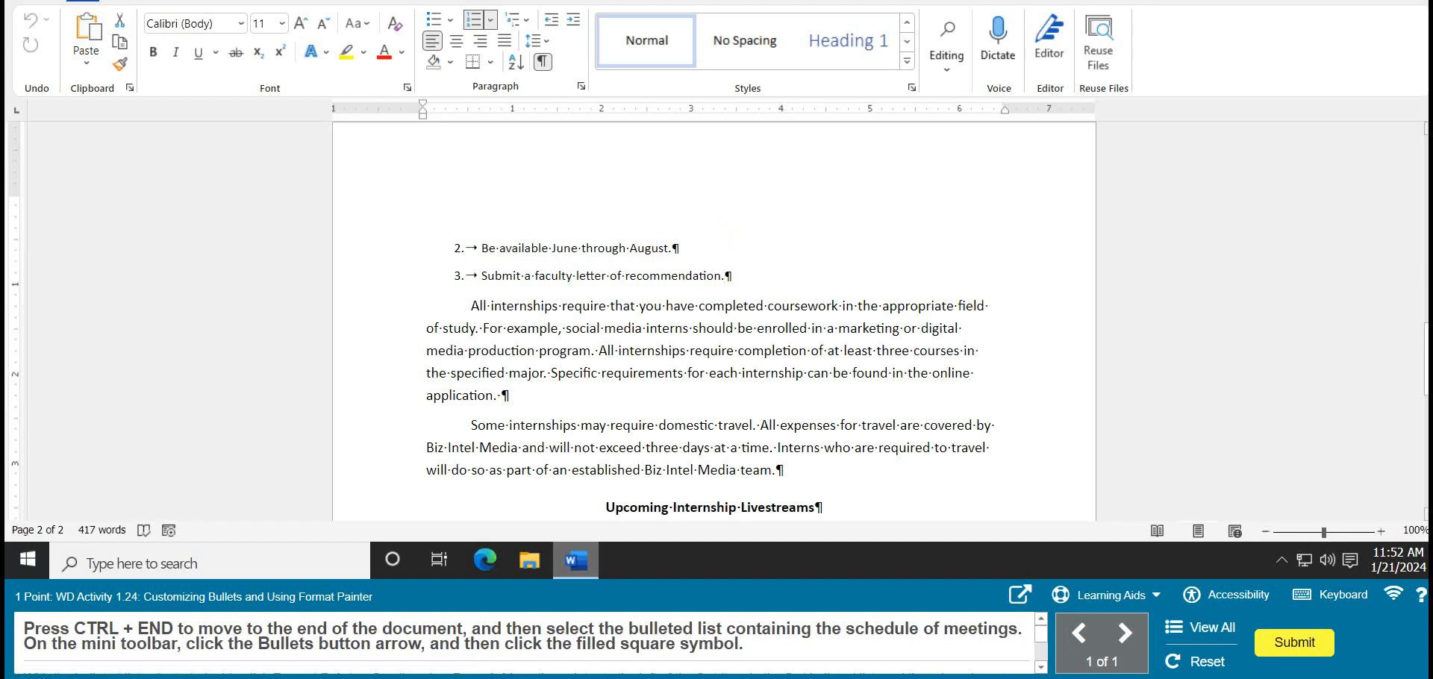
Step: Change the bullets of the three-item October livestream schedule near the document's end to the filled square symbol
key(ctrl+End)
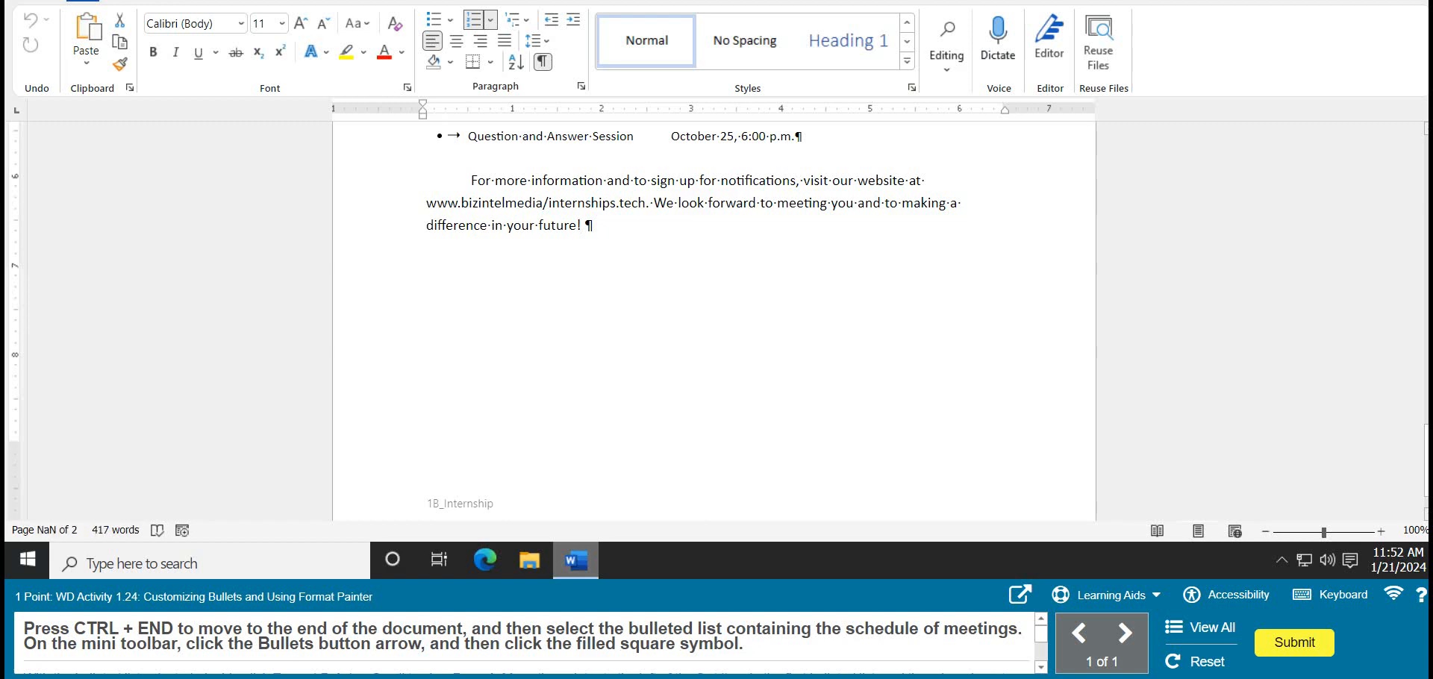
scroll(713, 321, up, 4)
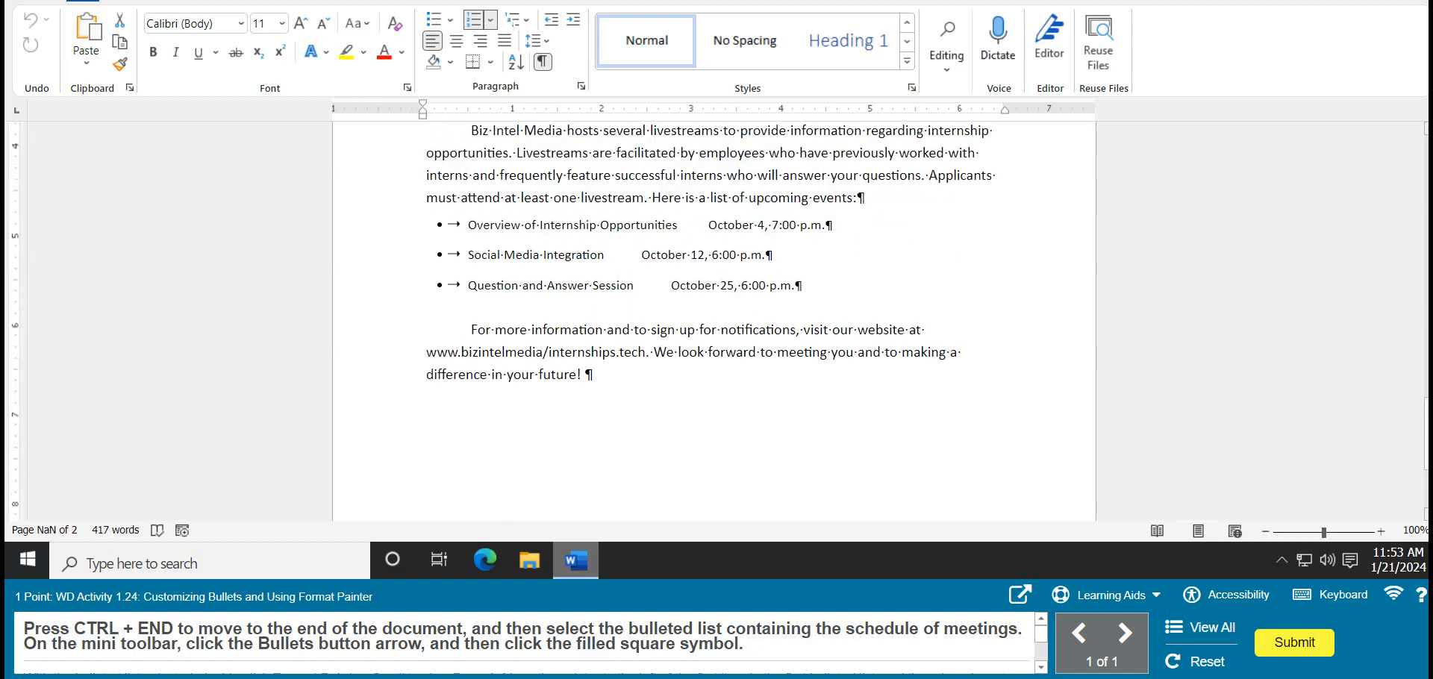
scroll(713, 321, up, 2)
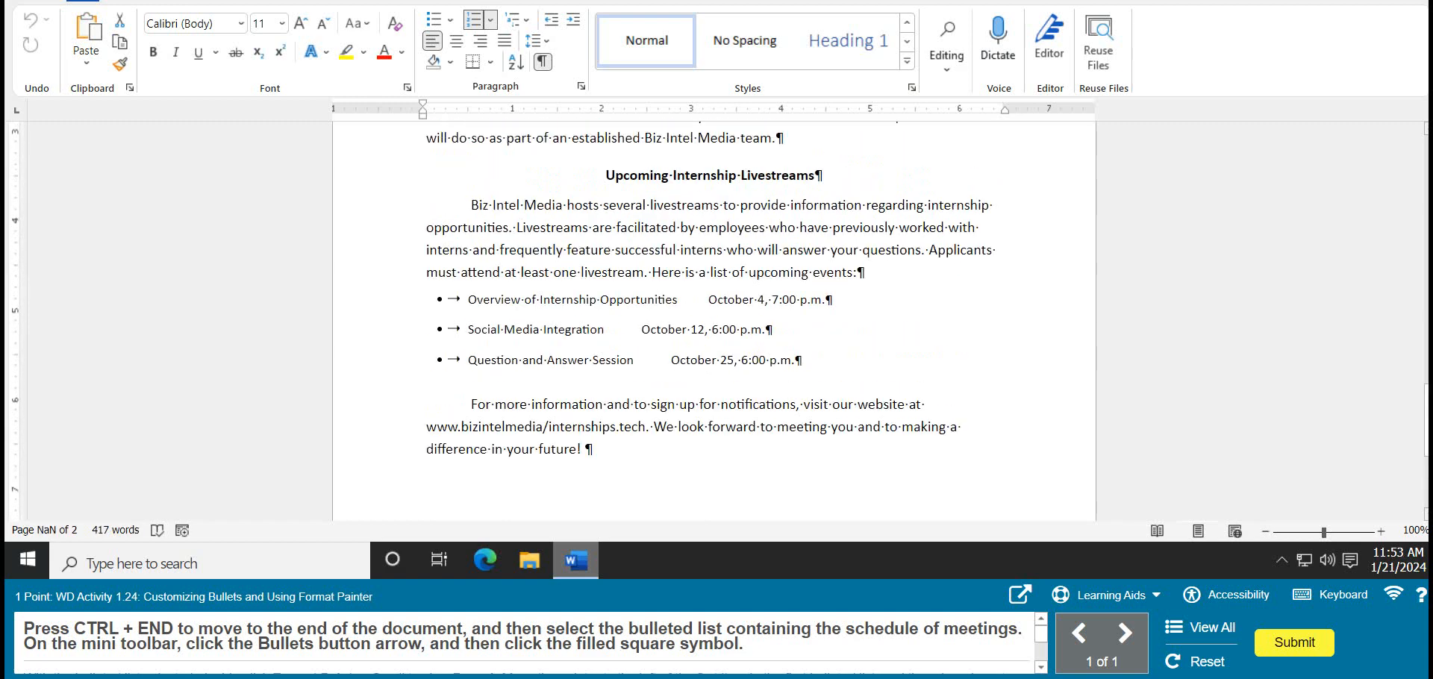
scroll(714, 321, down, 2)
scroll(714, 321, down, 2)
scroll(713, 321, up, 2)
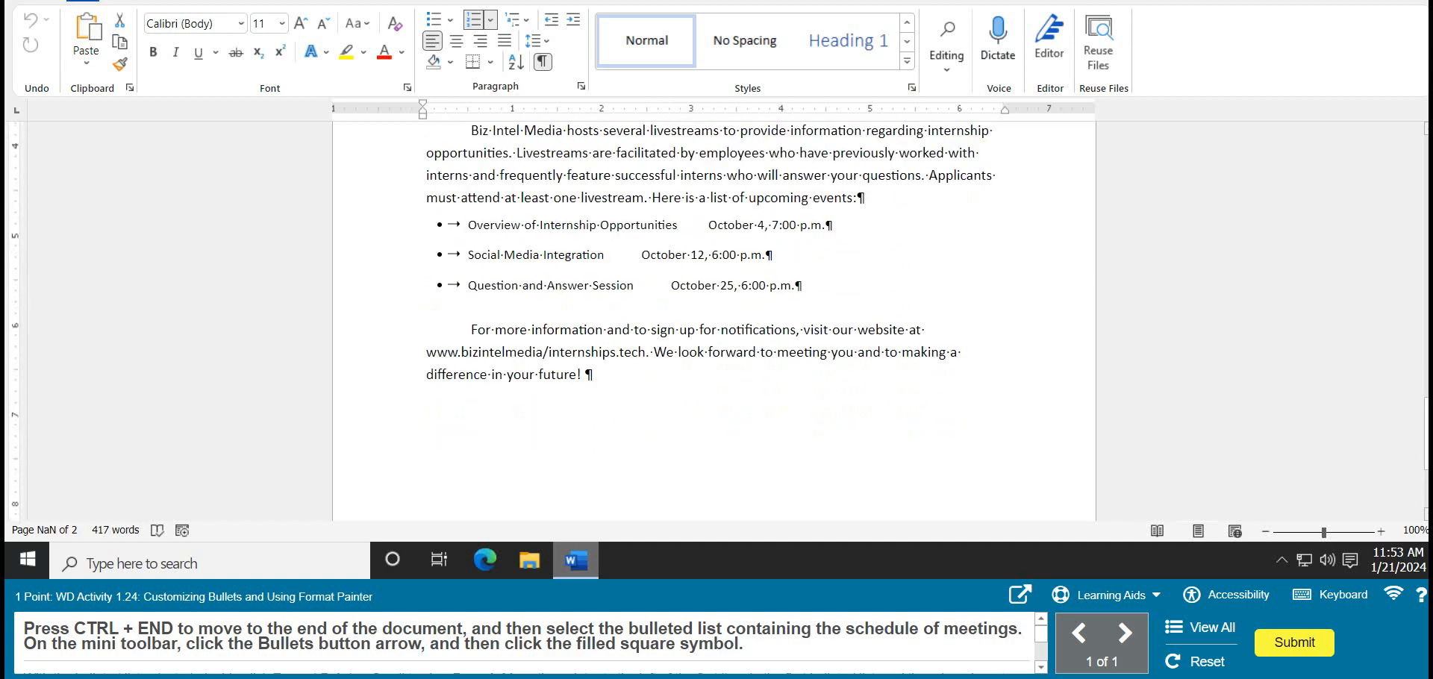
drag(468, 225, 803, 285)
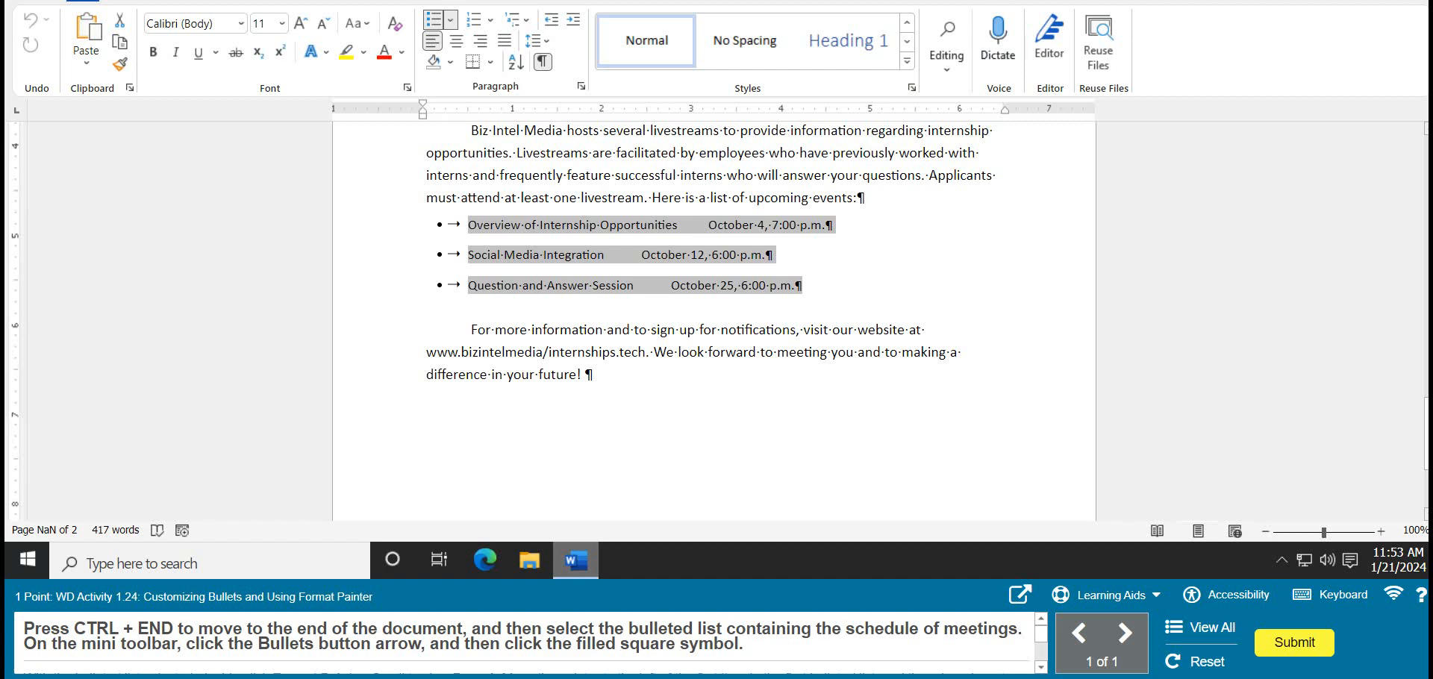
right_click(708, 252)
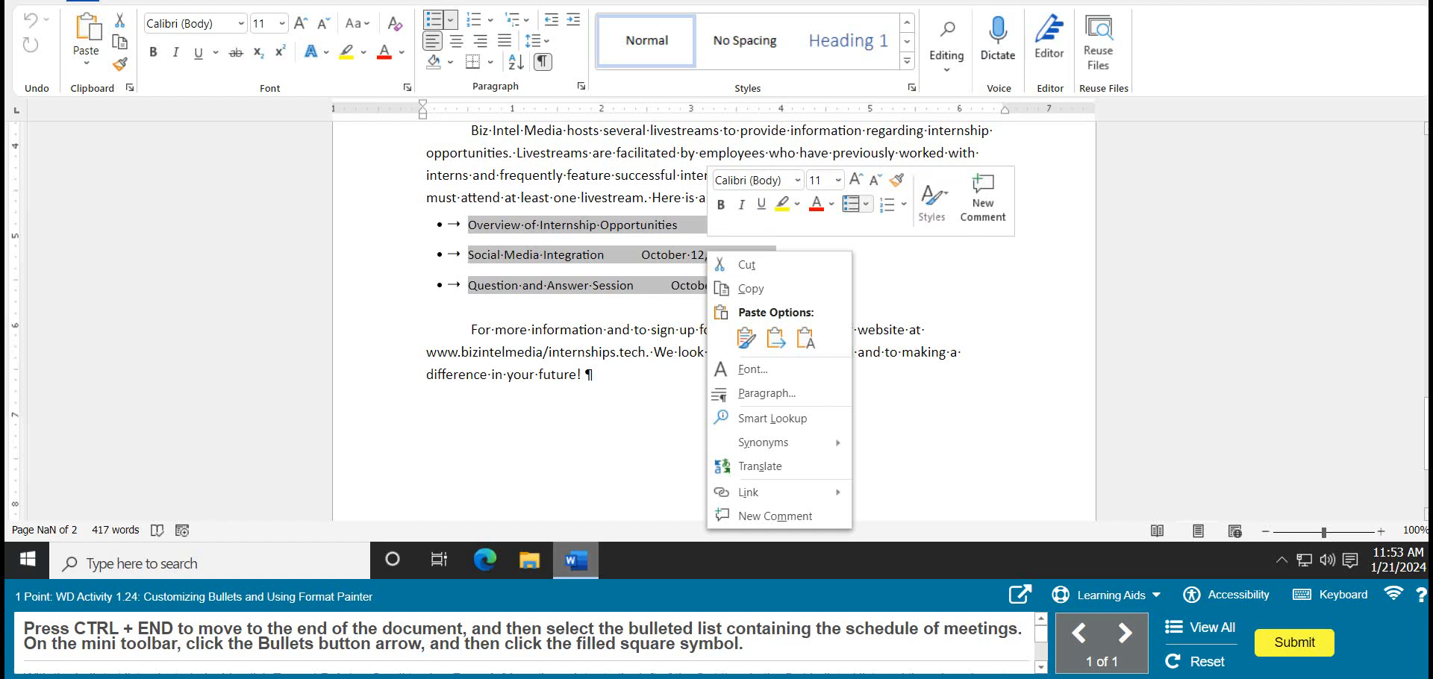
click(866, 204)
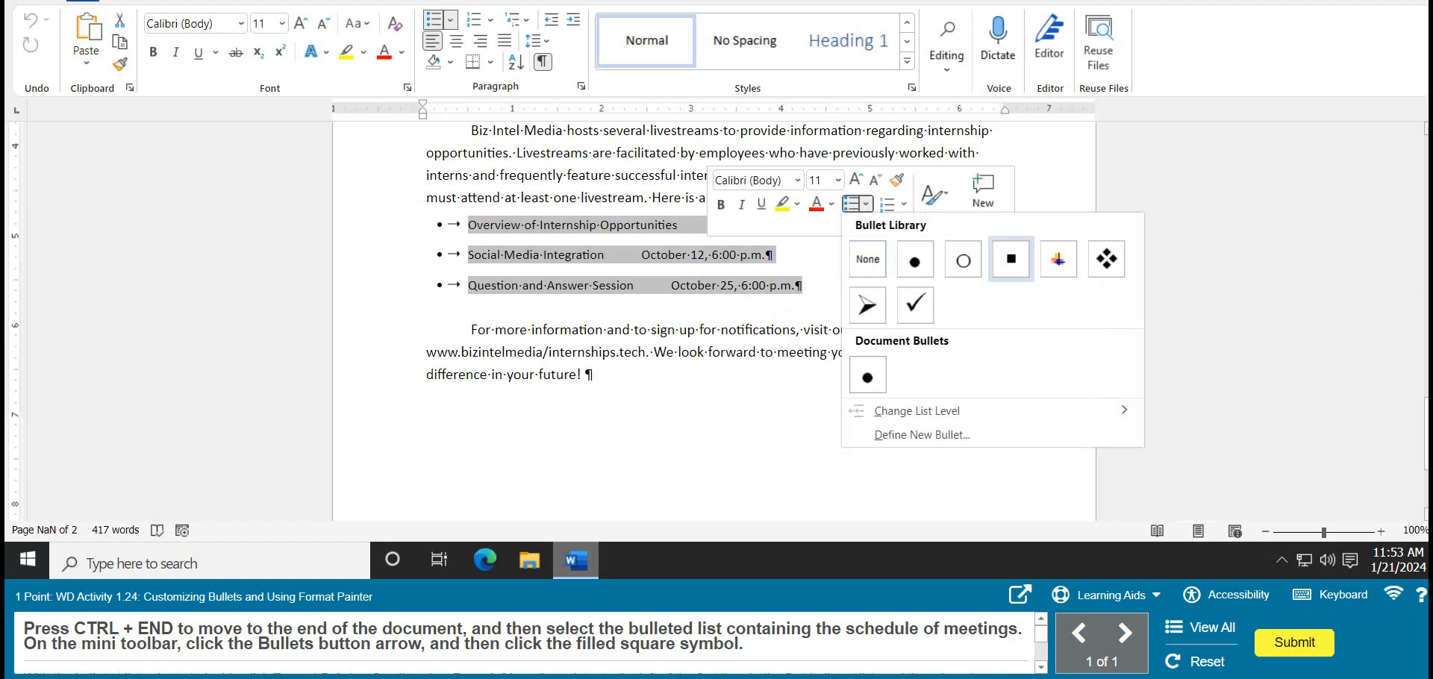
click(1011, 259)
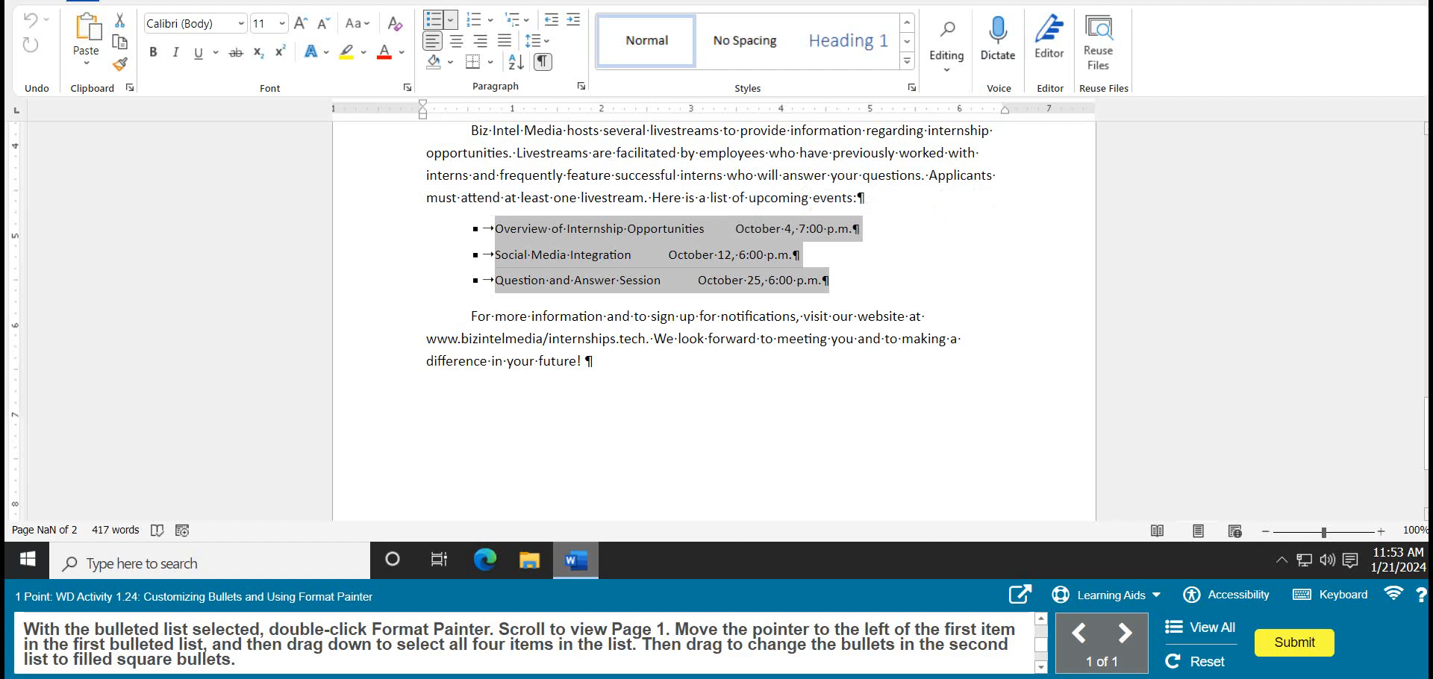
Step: Copy the schedule list's formatting with a locked Format Painter to the four bulleted items from "Customer interaction" through "Social media campaign deployment"
double_click(119, 64)
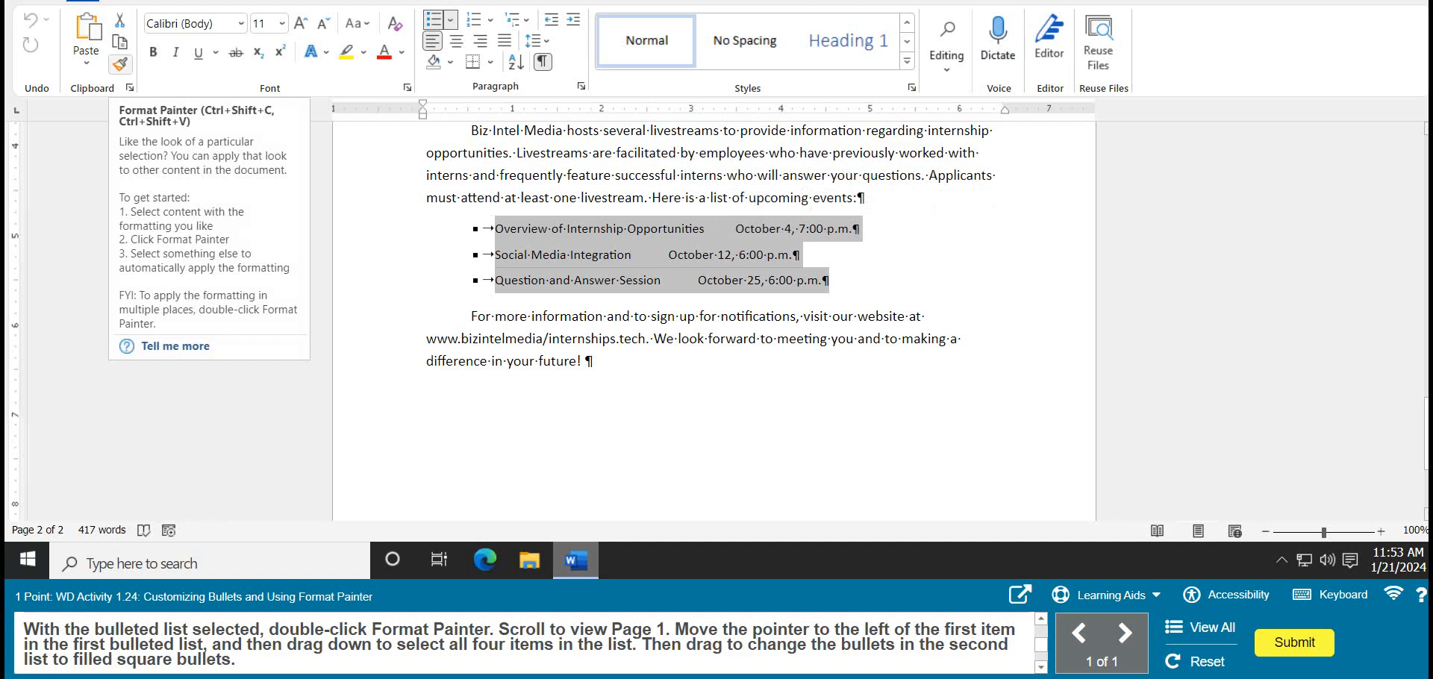
scroll(672, 299, down, 2)
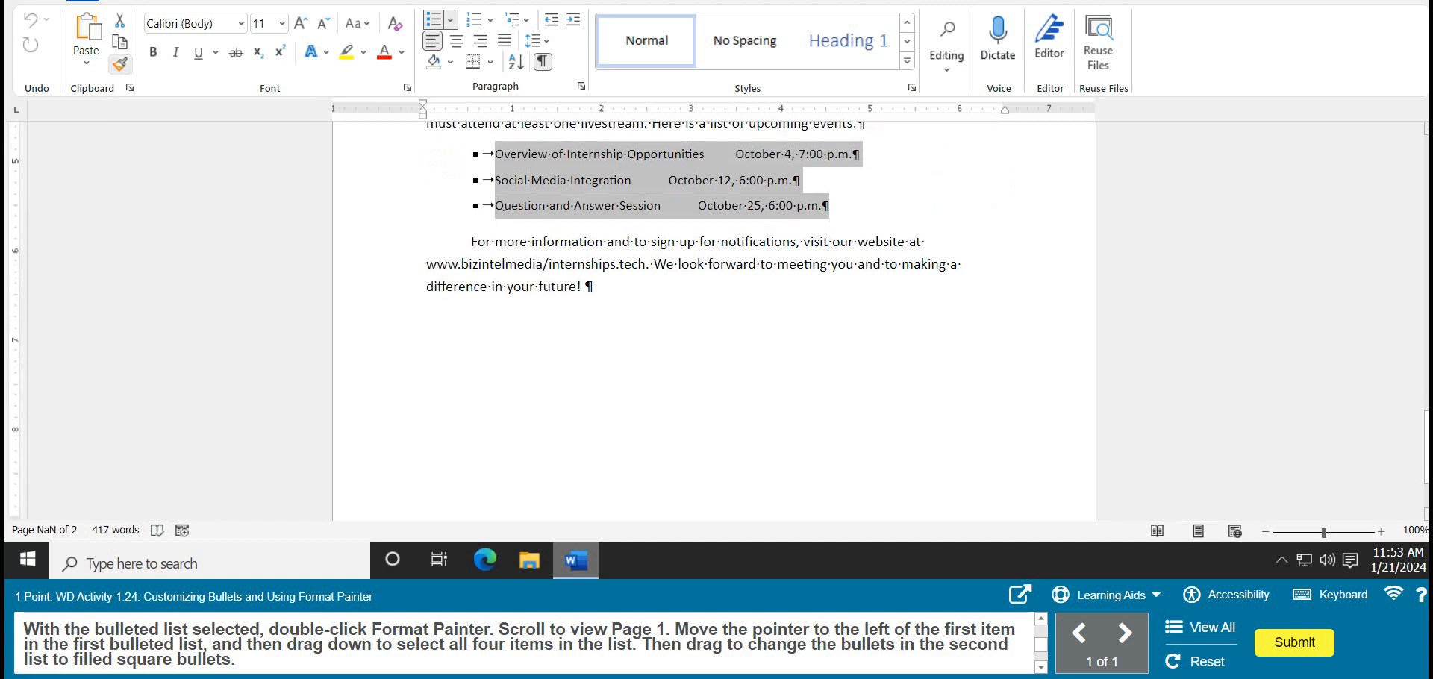
scroll(672, 314, up, 5)
scroll(672, 321, up, 1)
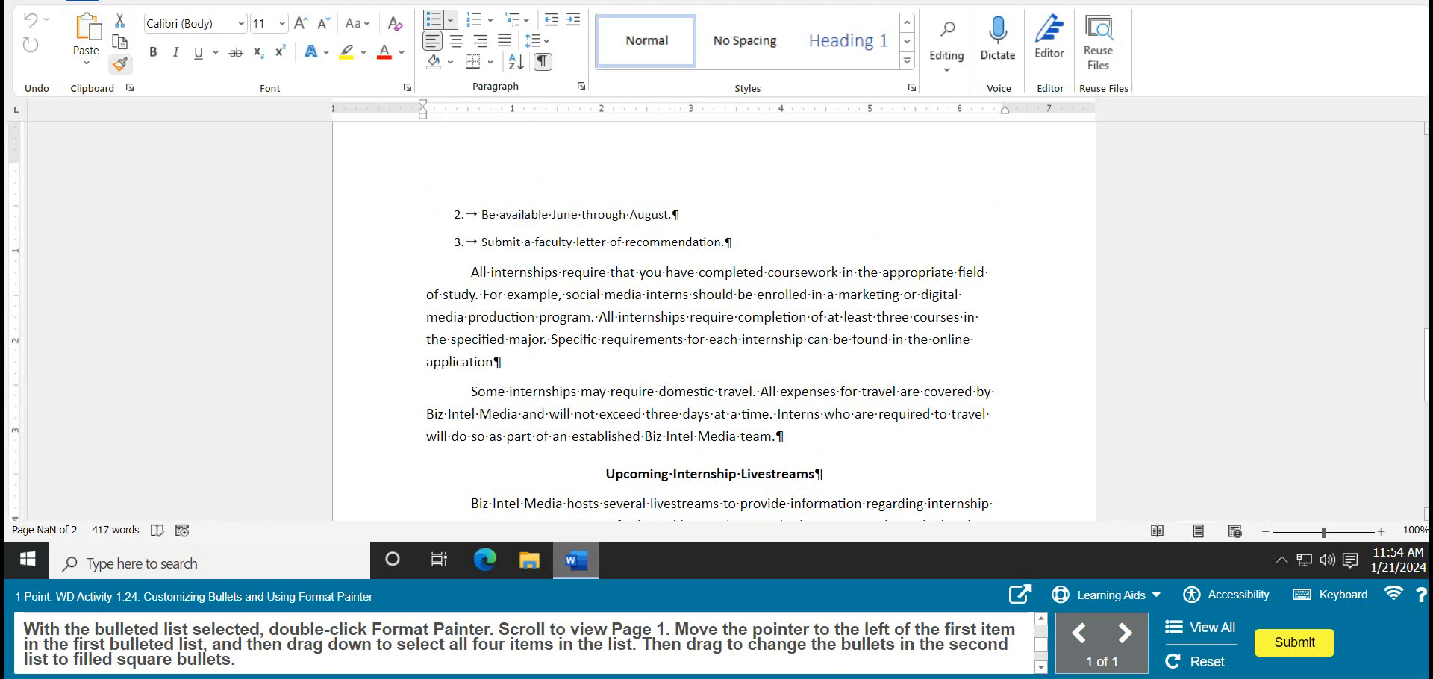
scroll(714, 321, up, 10)
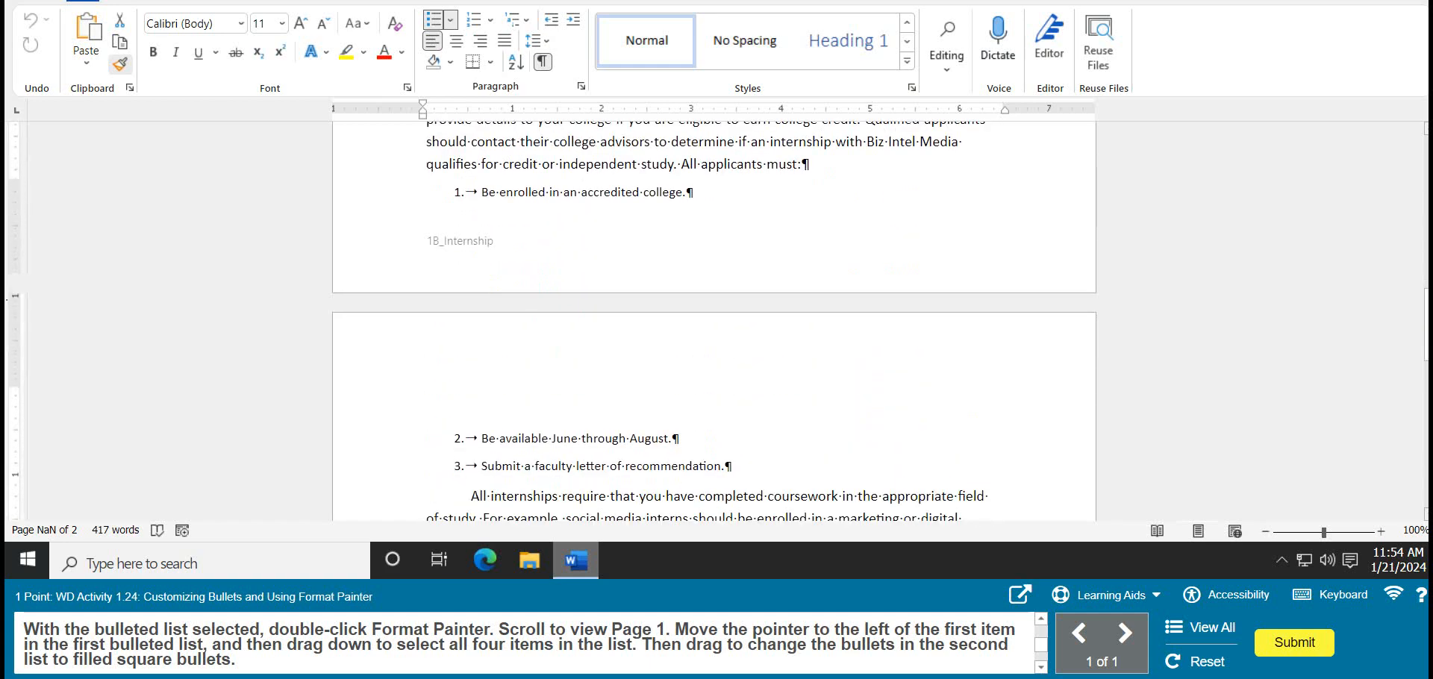
scroll(713, 321, up, 8)
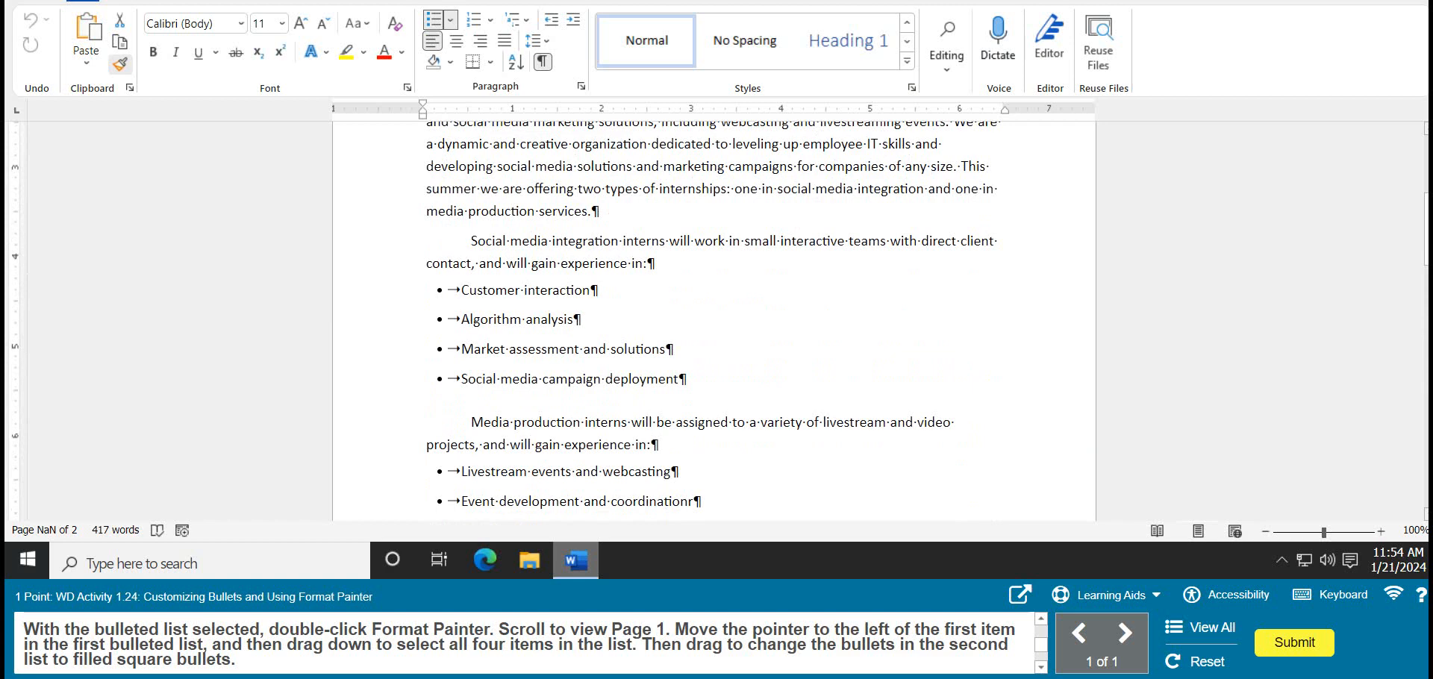
scroll(438, 285, up, 2)
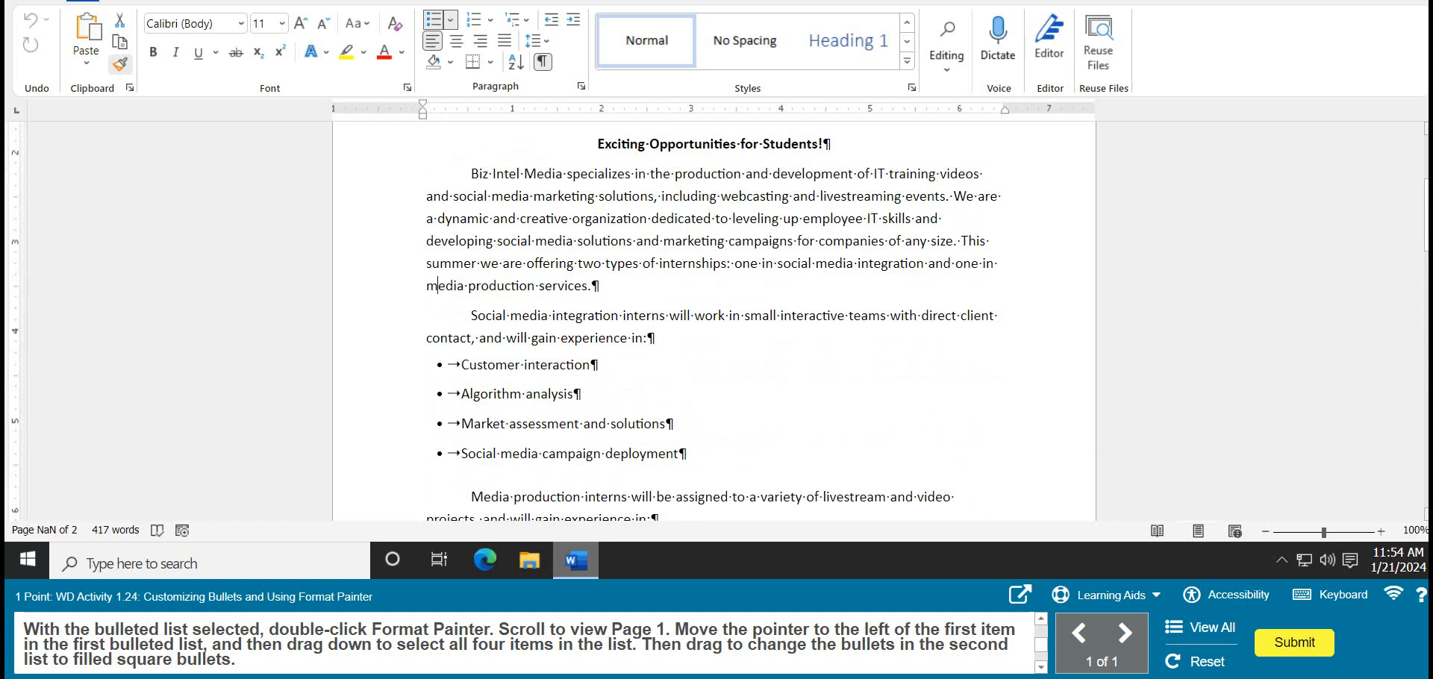
mouse_move(457, 364)
mouse_down()
mouse_move(642, 453)
mouse_move(683, 454)
mouse_up()
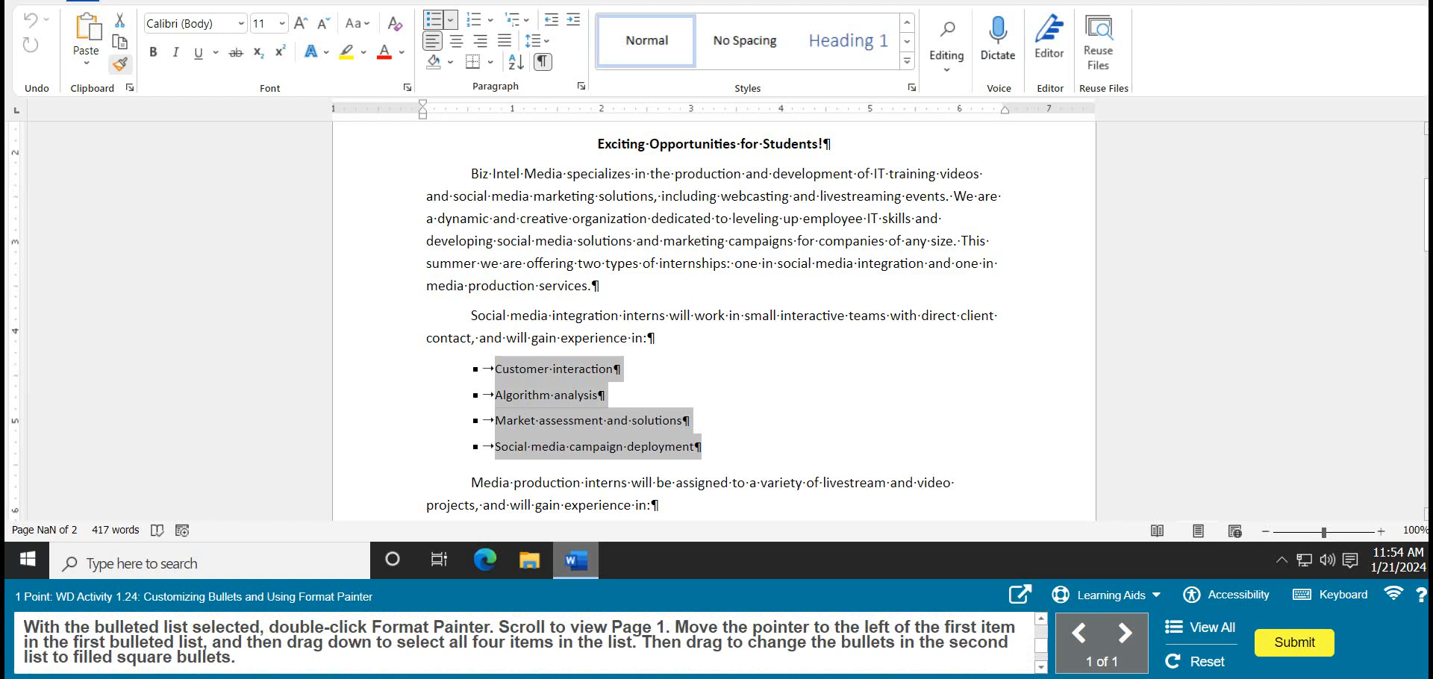
Step: Paint the same format onto the three bullets starting with "Livestream events and webcasting", turn off Format Painter and submit the activity
scroll(712, 320, down, 6)
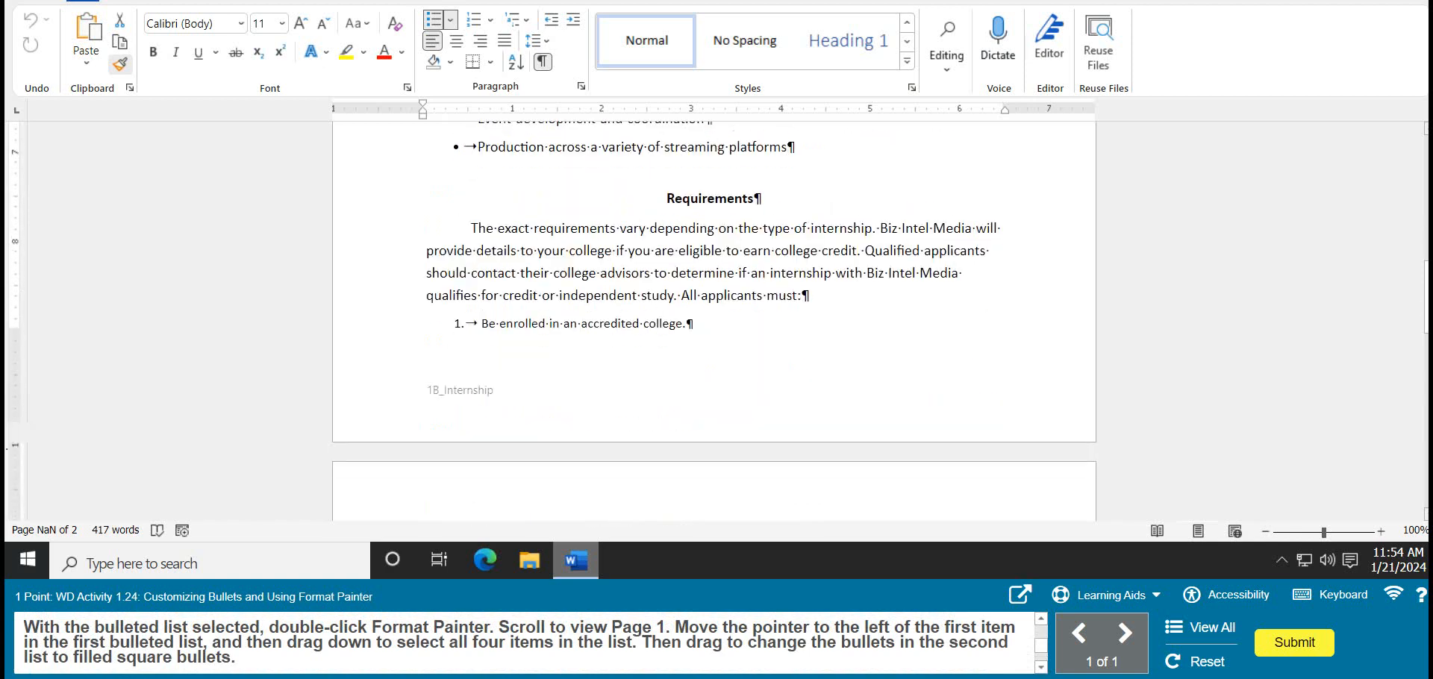
scroll(713, 321, up, 1)
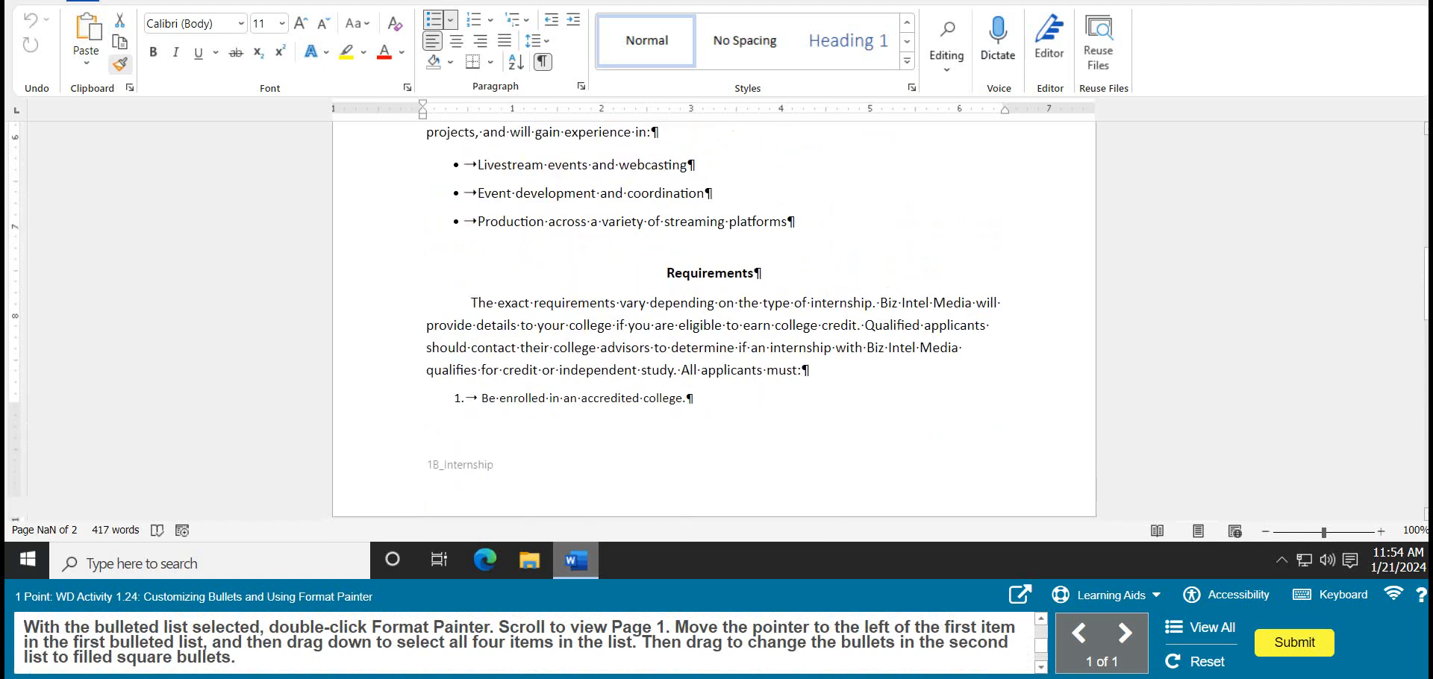
drag(478, 164, 795, 220)
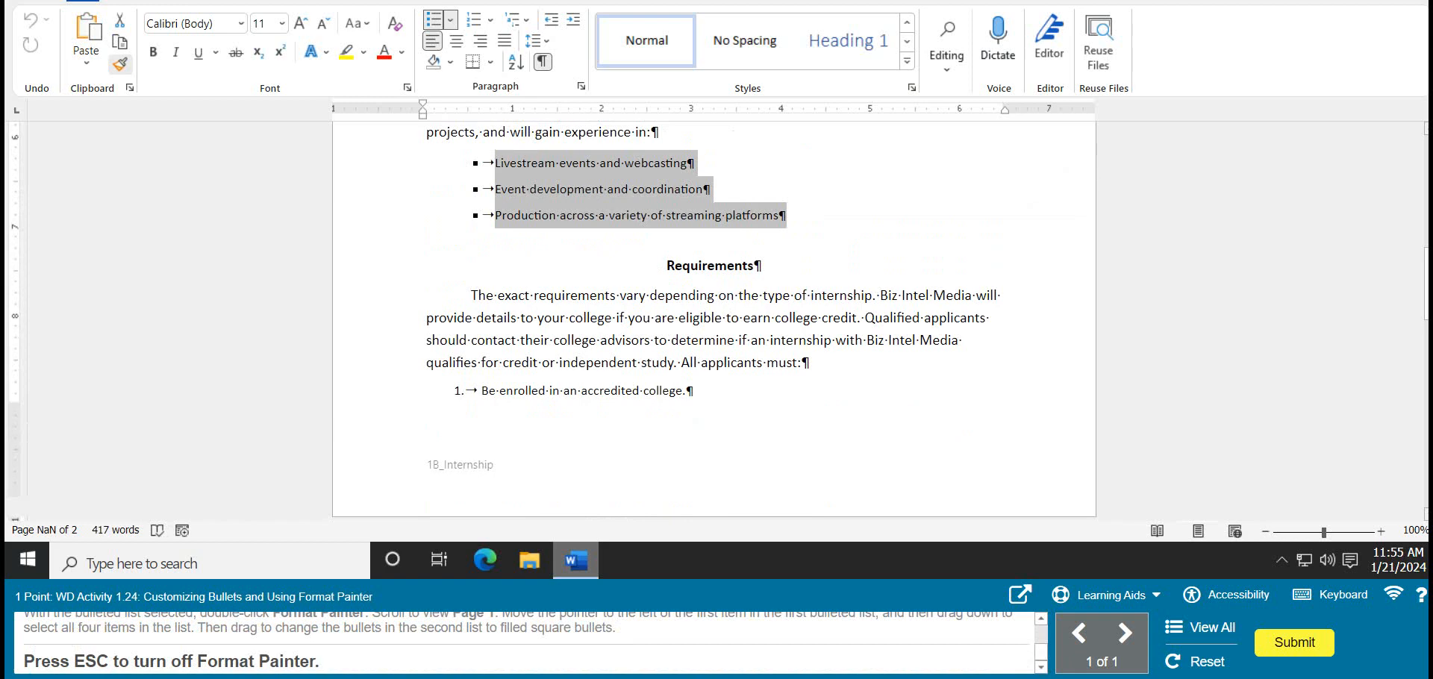
key(Escape)
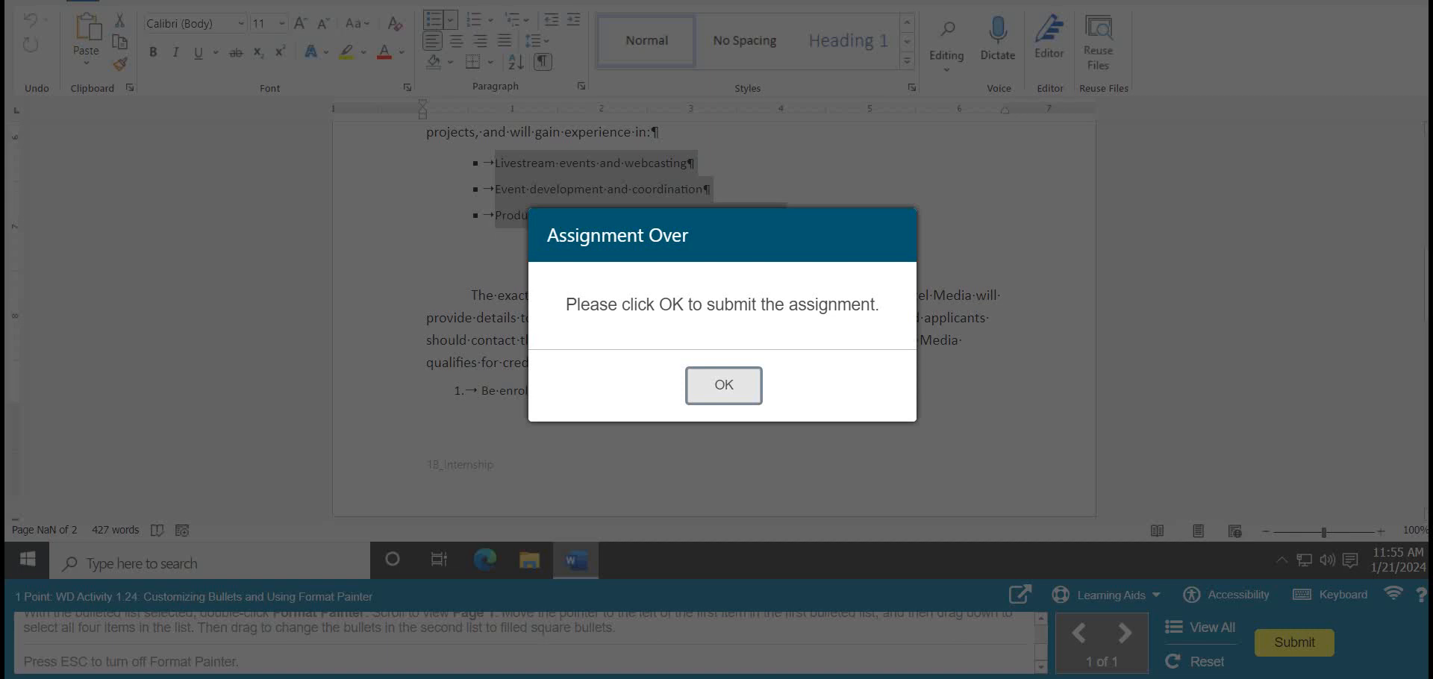
click(724, 385)
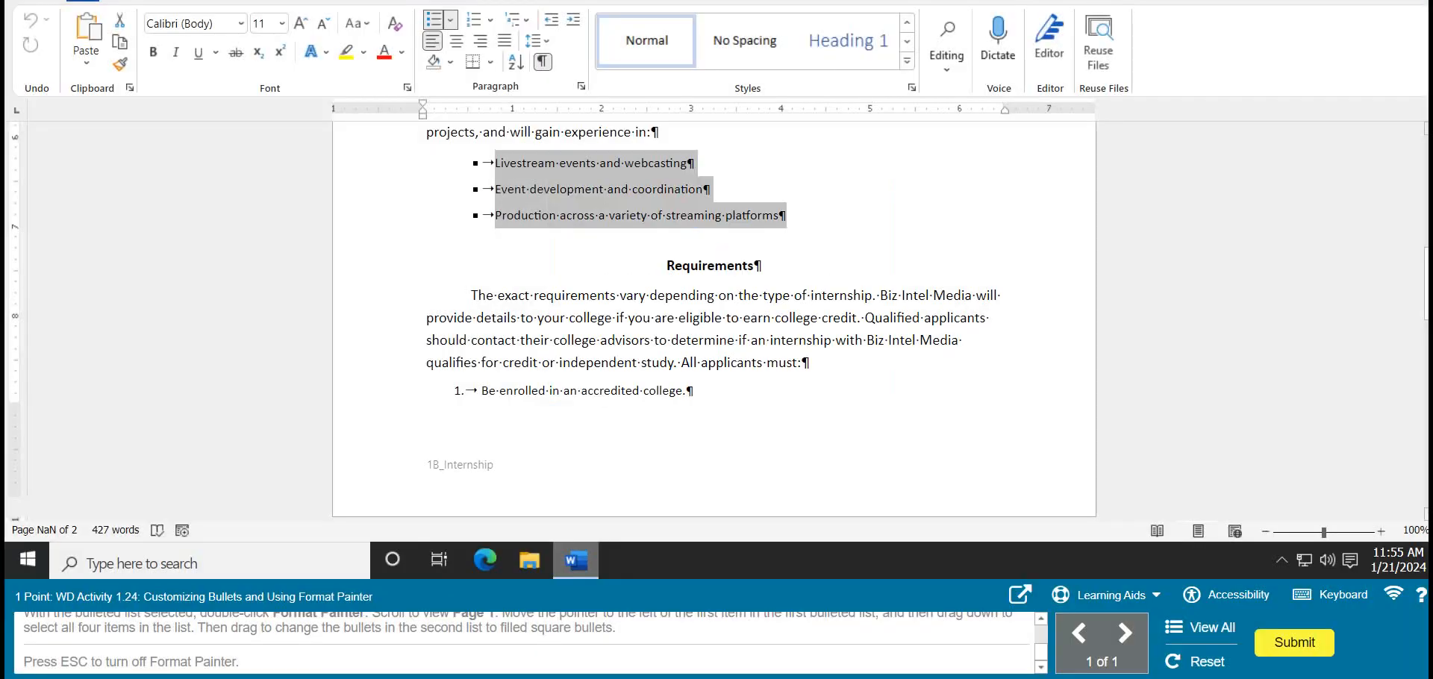